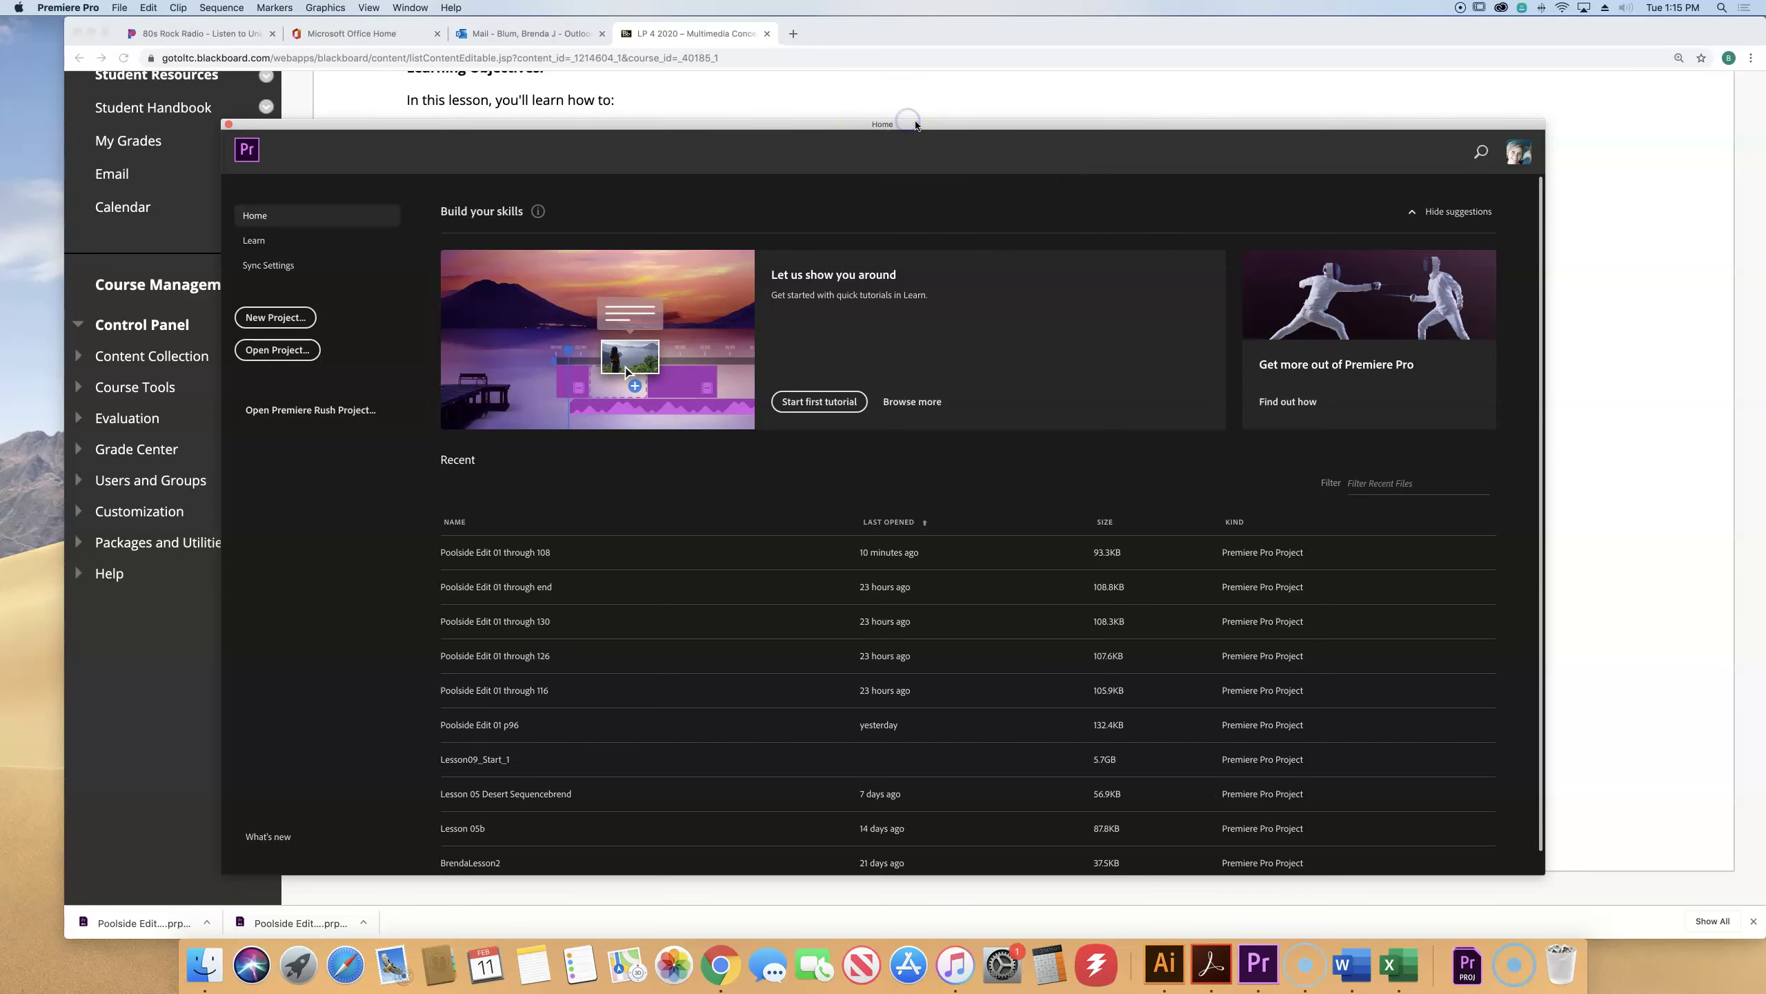
# Move the Home window up and start a new project named 'Poolside Edit 01'
pyautogui.moveTo(906, 121); pyautogui.dragTo(944, 62)
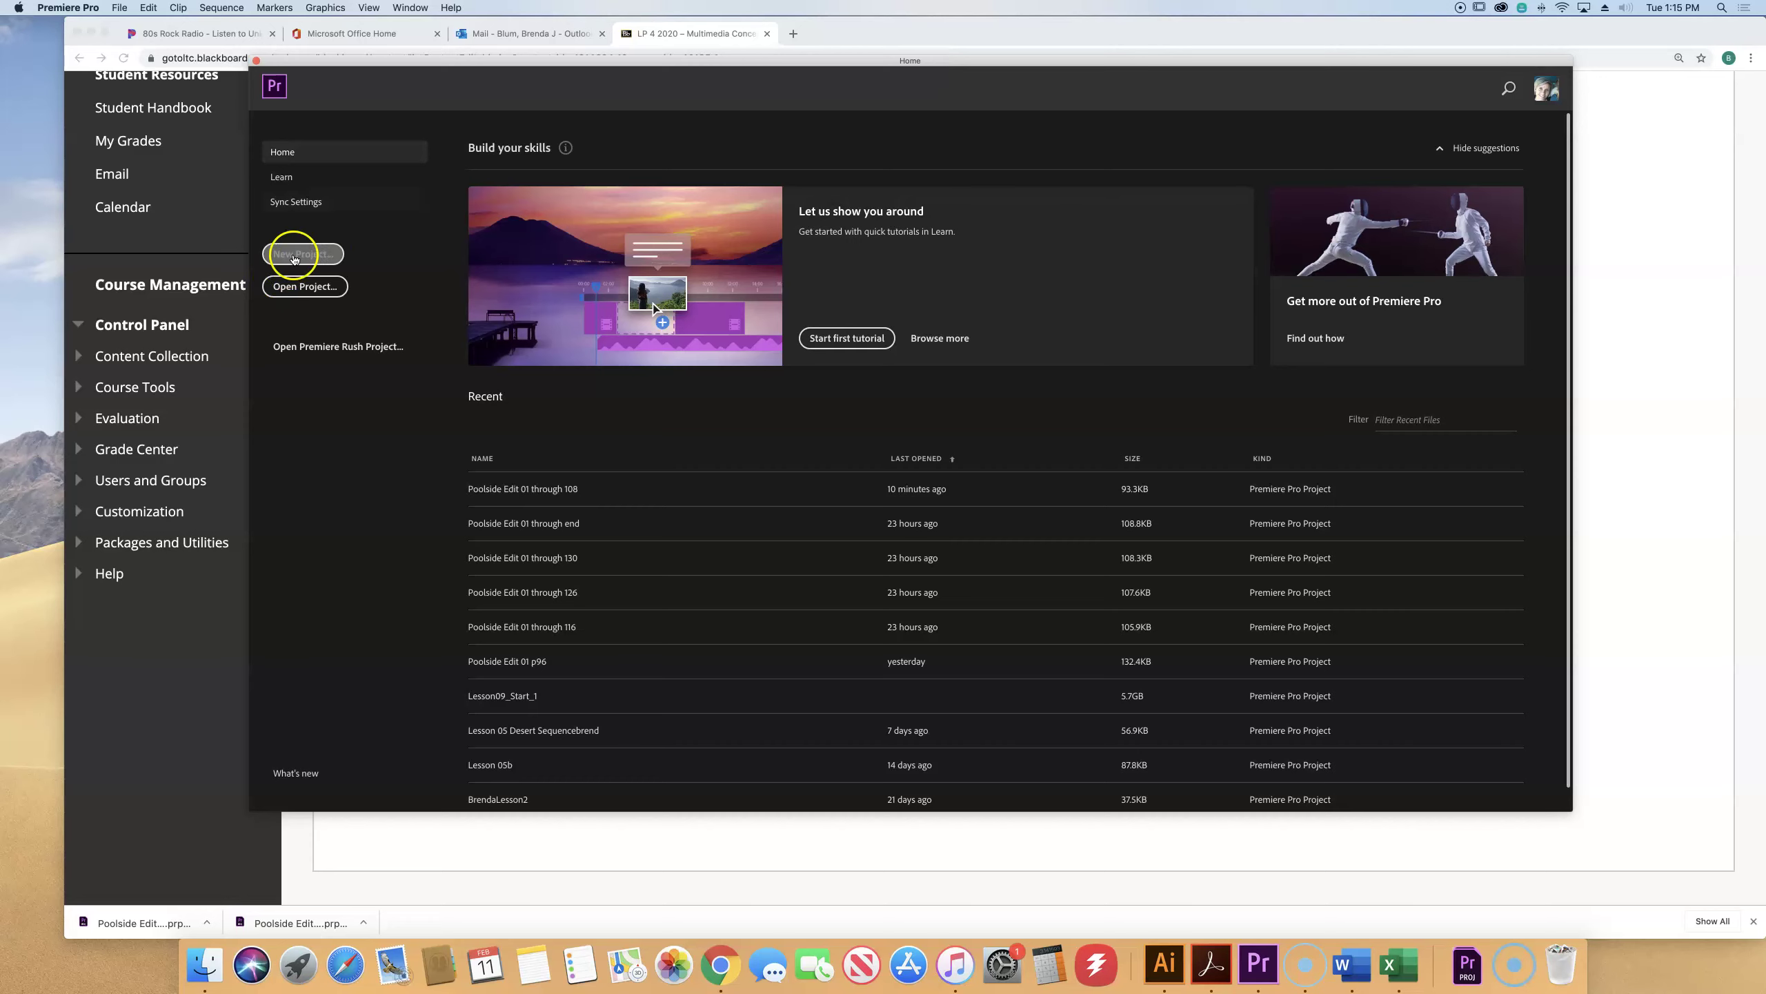
pyautogui.click(269, 252)
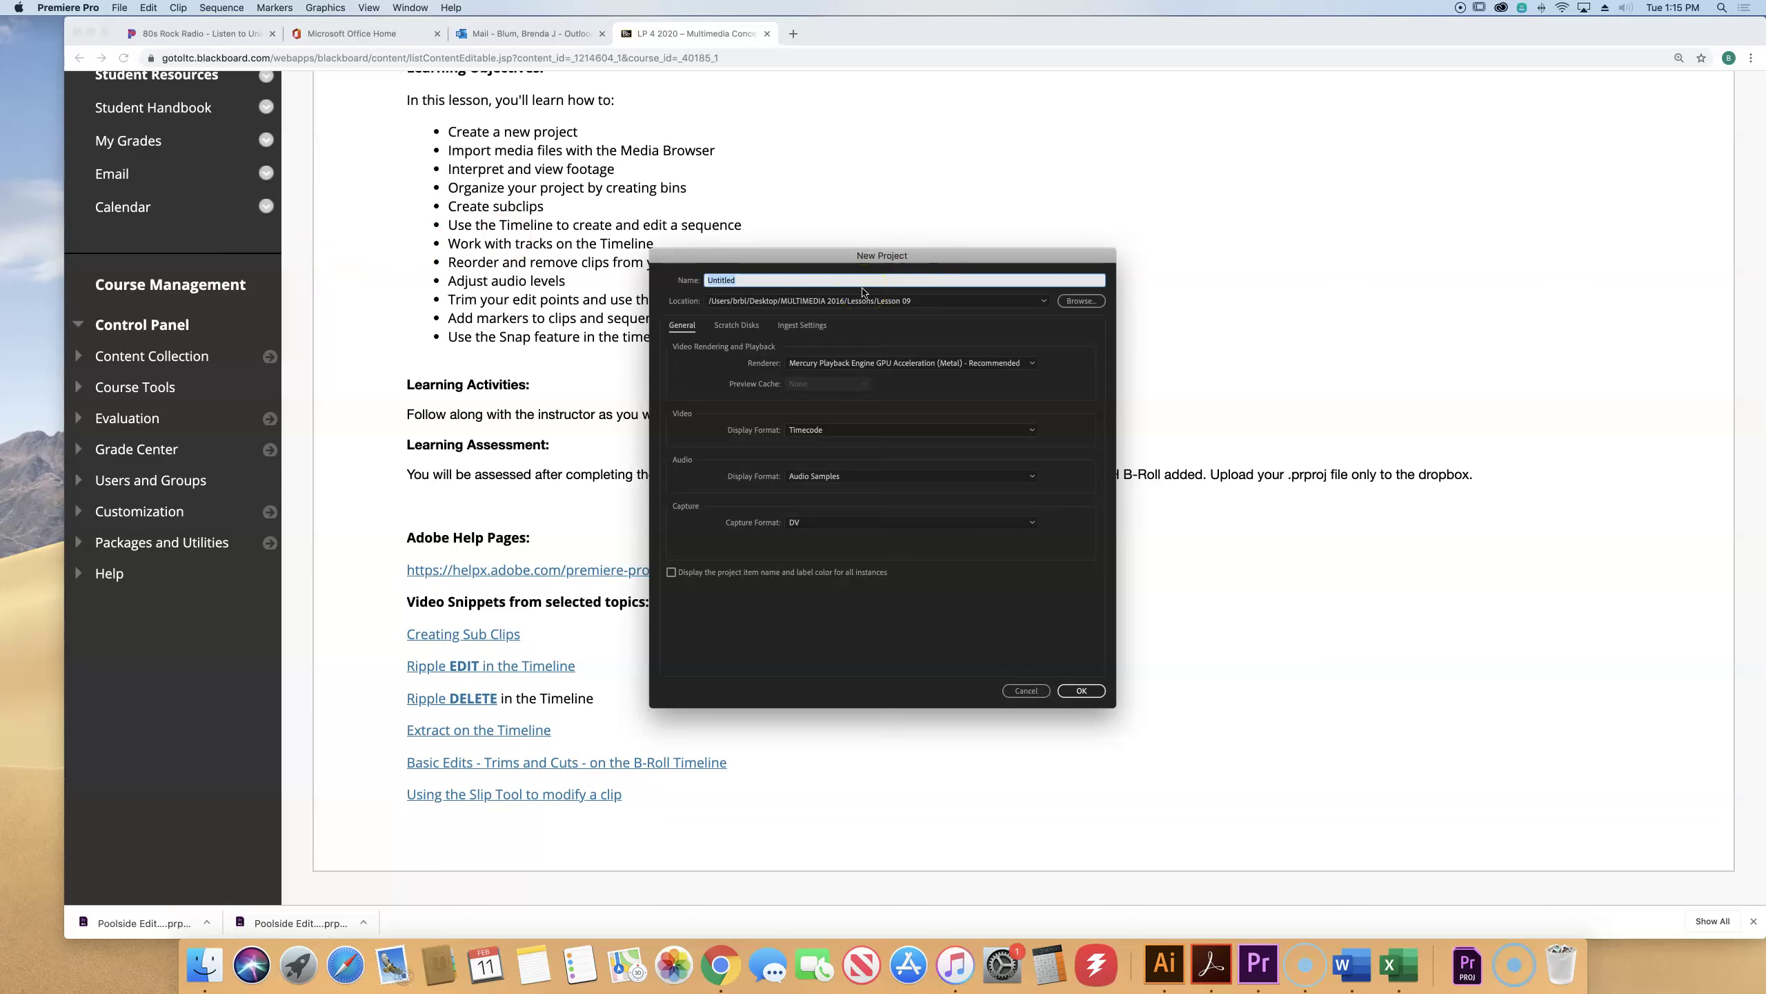
pyautogui.write('Poolside Edit 01')
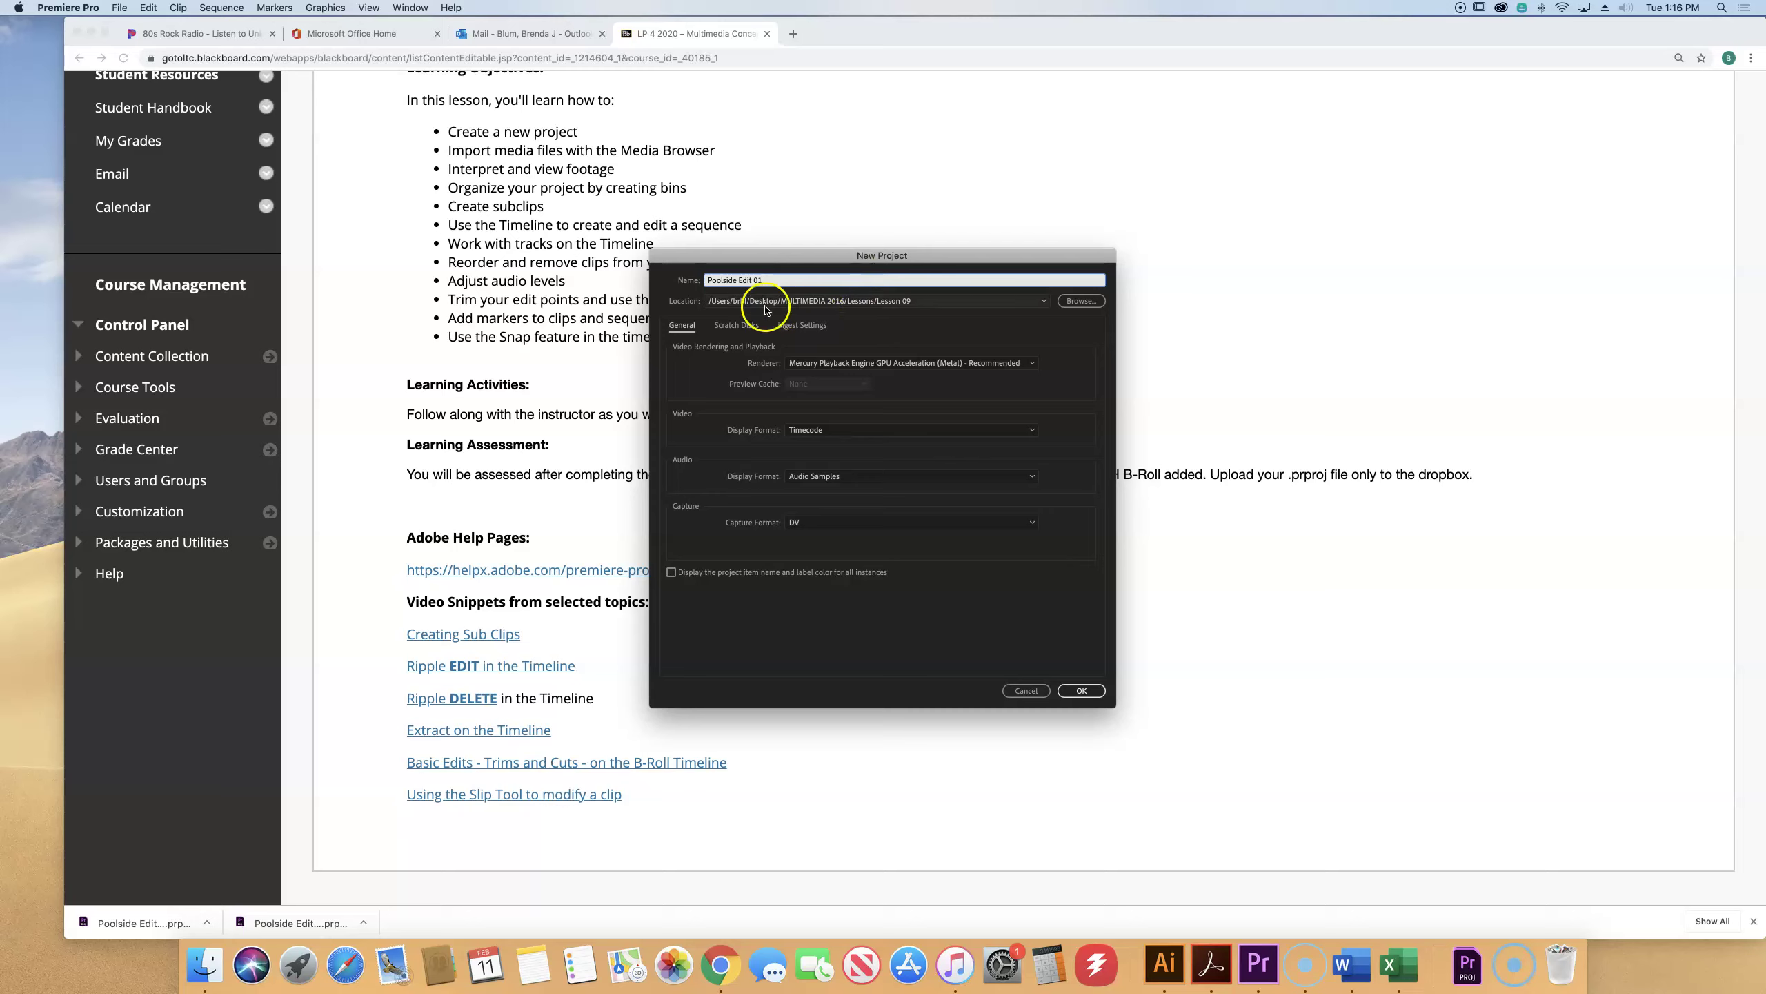
# Set the project location to Desktop > MULTIMEDIA 2016 > Lessons > Lesson 03
pyautogui.click(1082, 302)
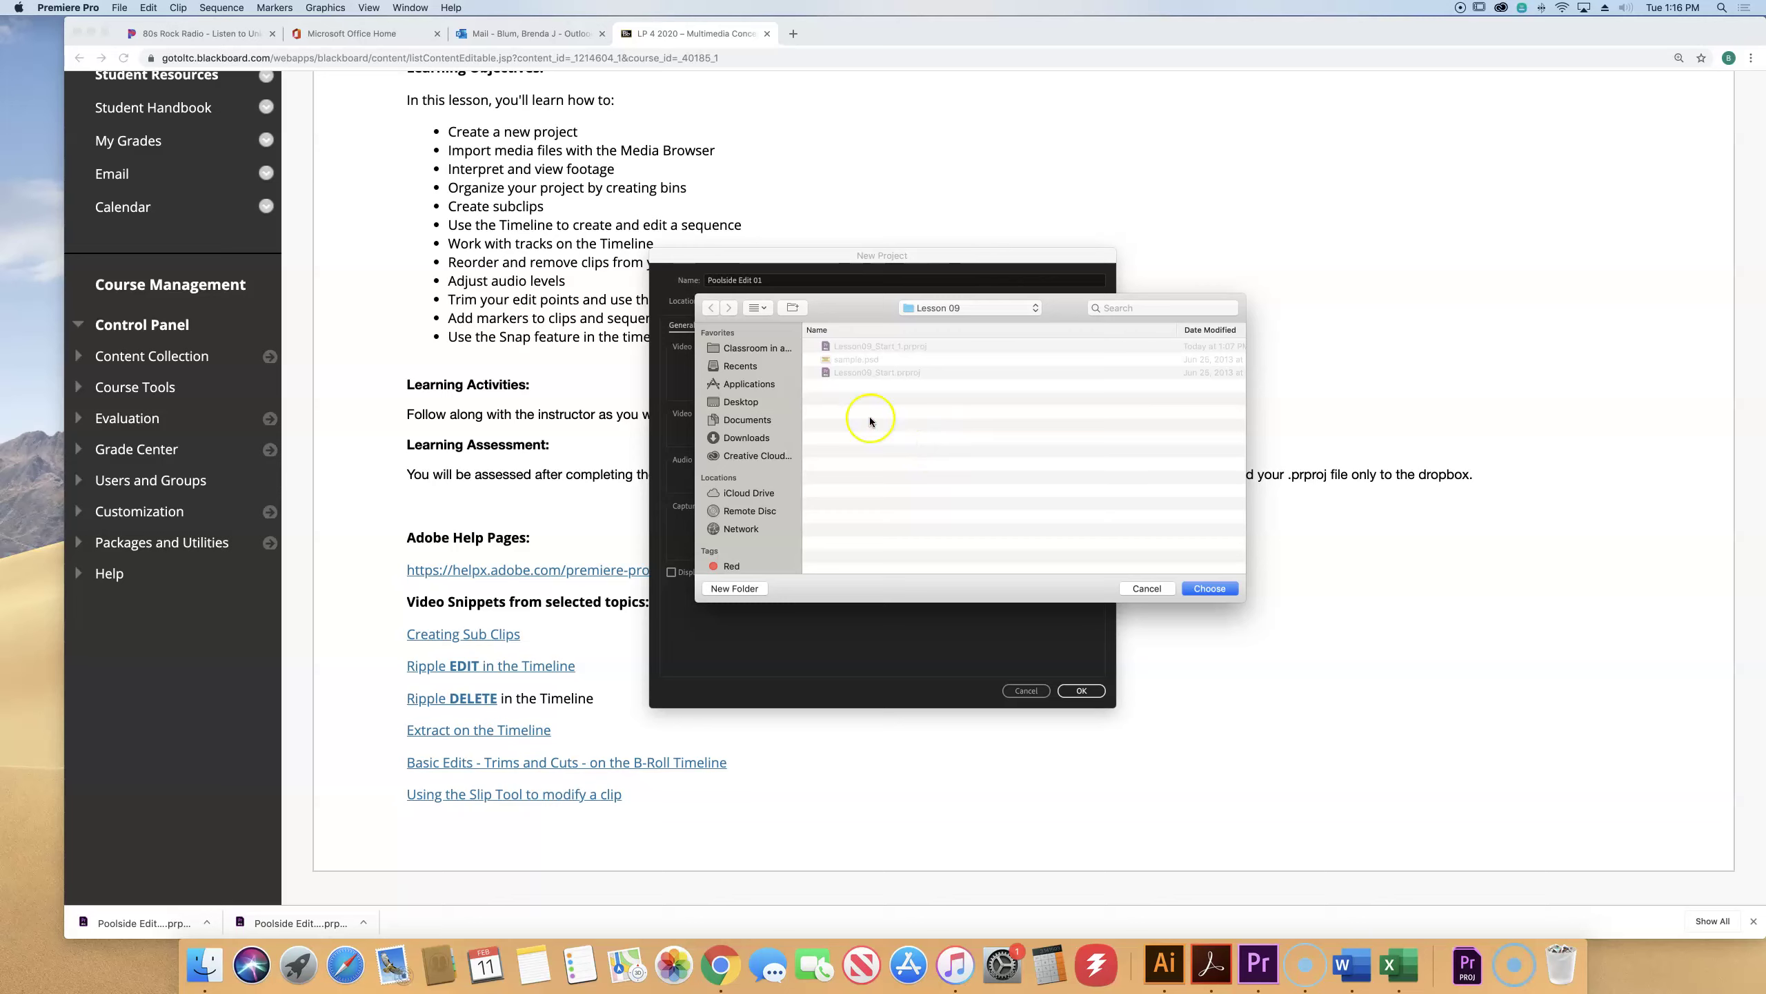
pyautogui.click(740, 402)
pyautogui.doubleClick(850, 347)
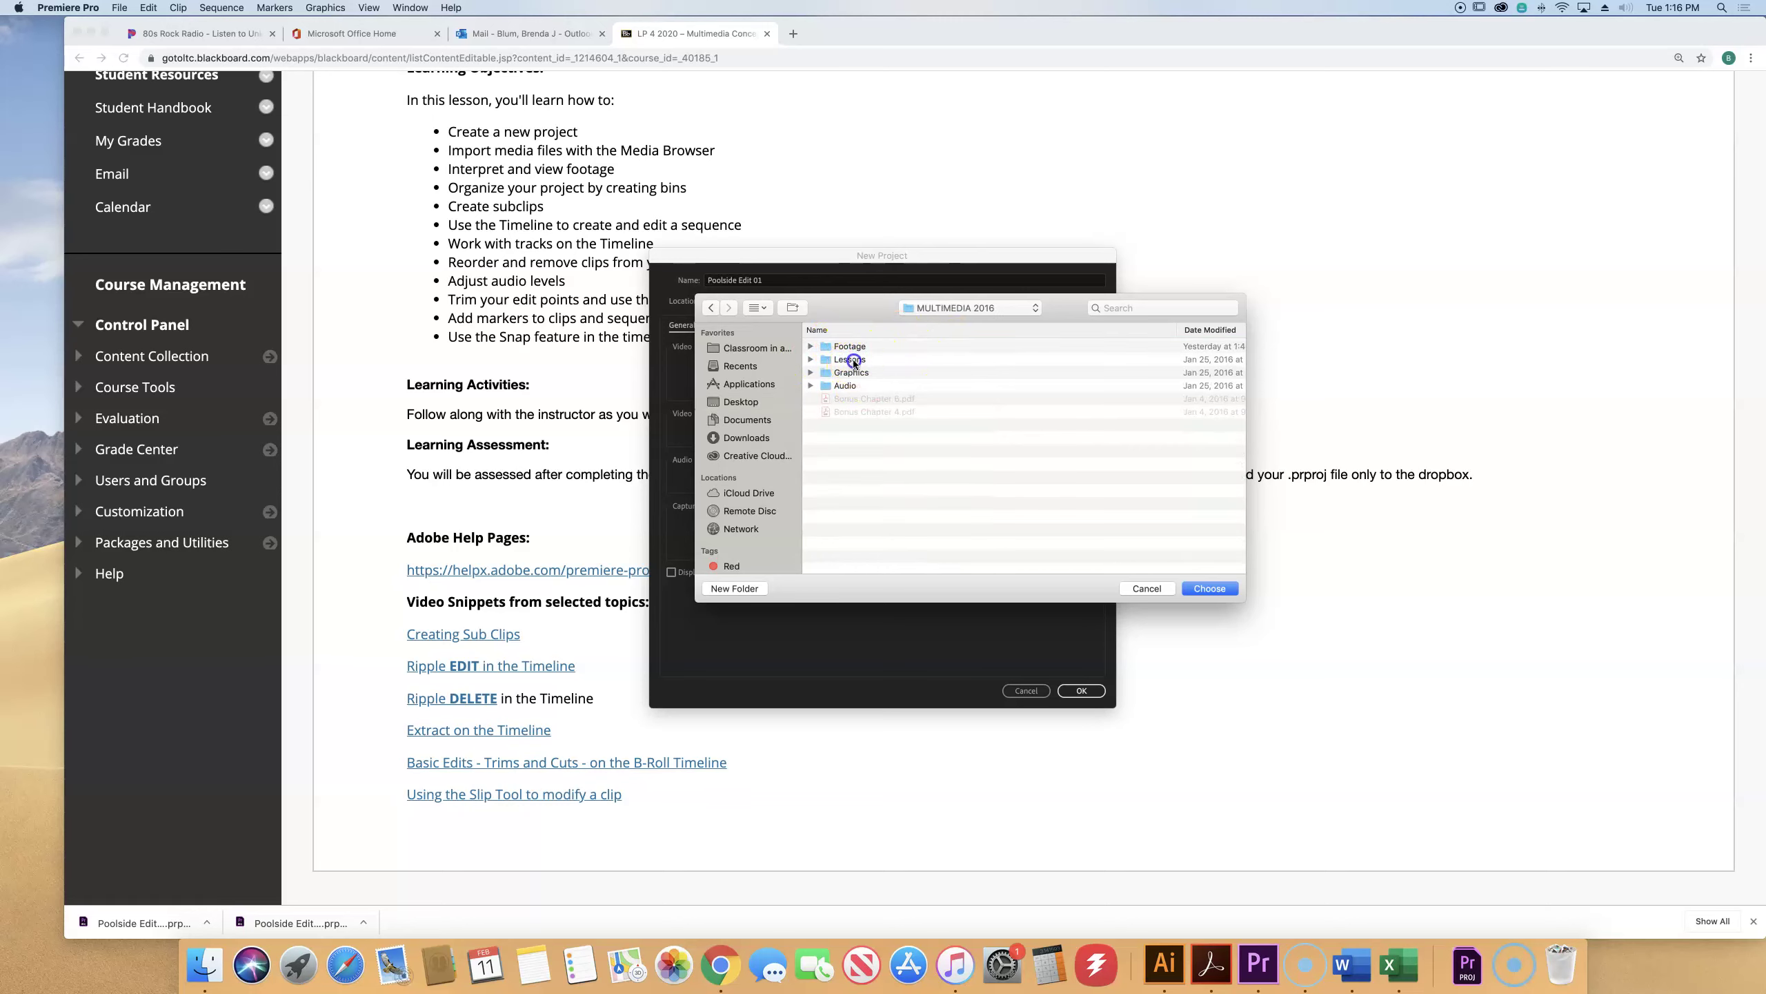
pyautogui.doubleClick(850, 359)
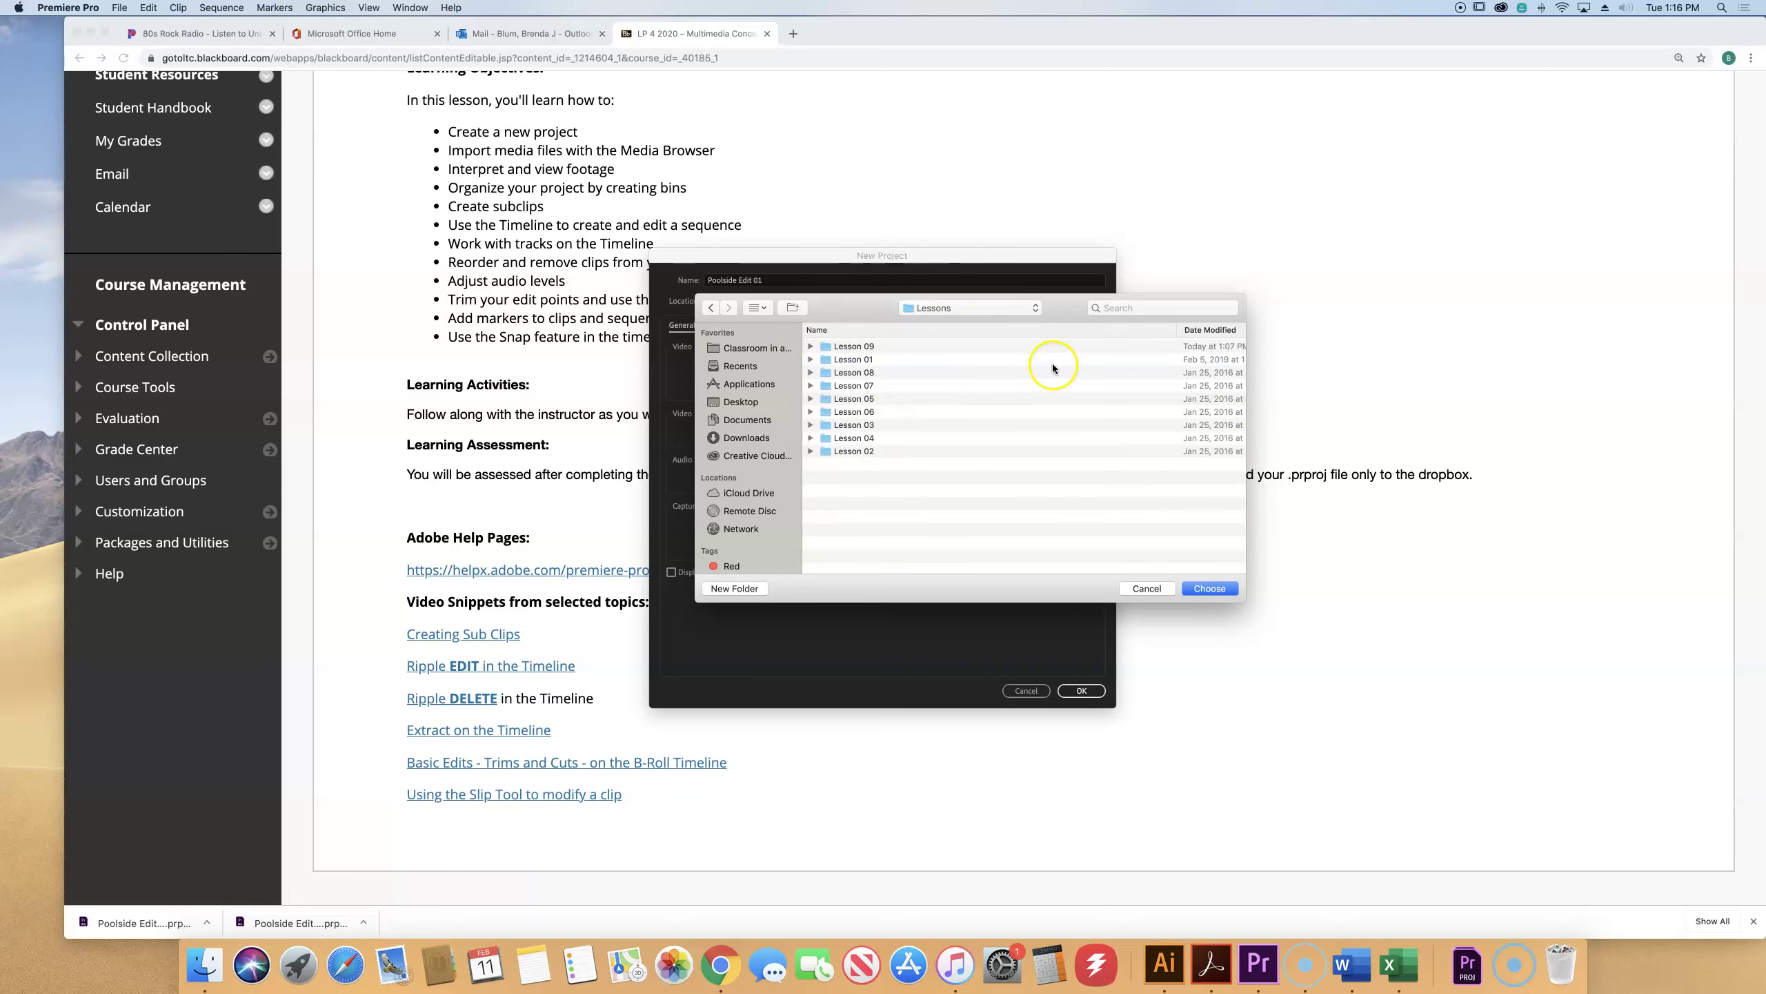
pyautogui.doubleClick(863, 426)
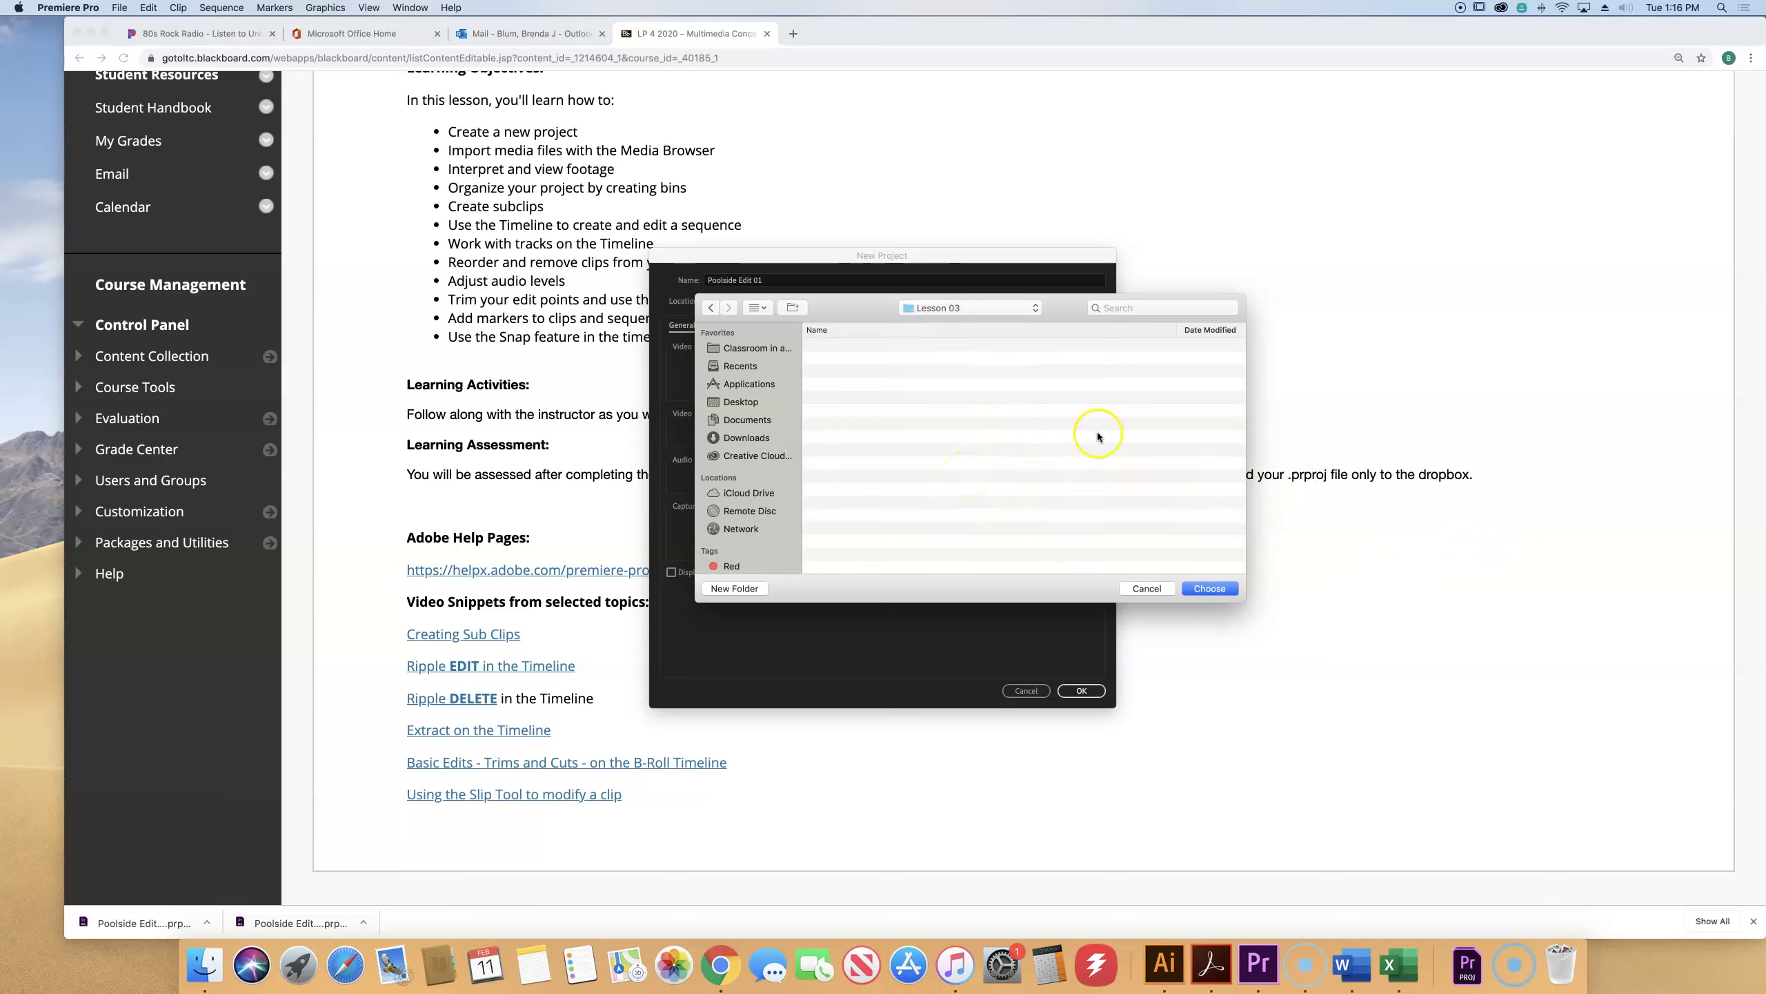
pyautogui.click(1217, 589)
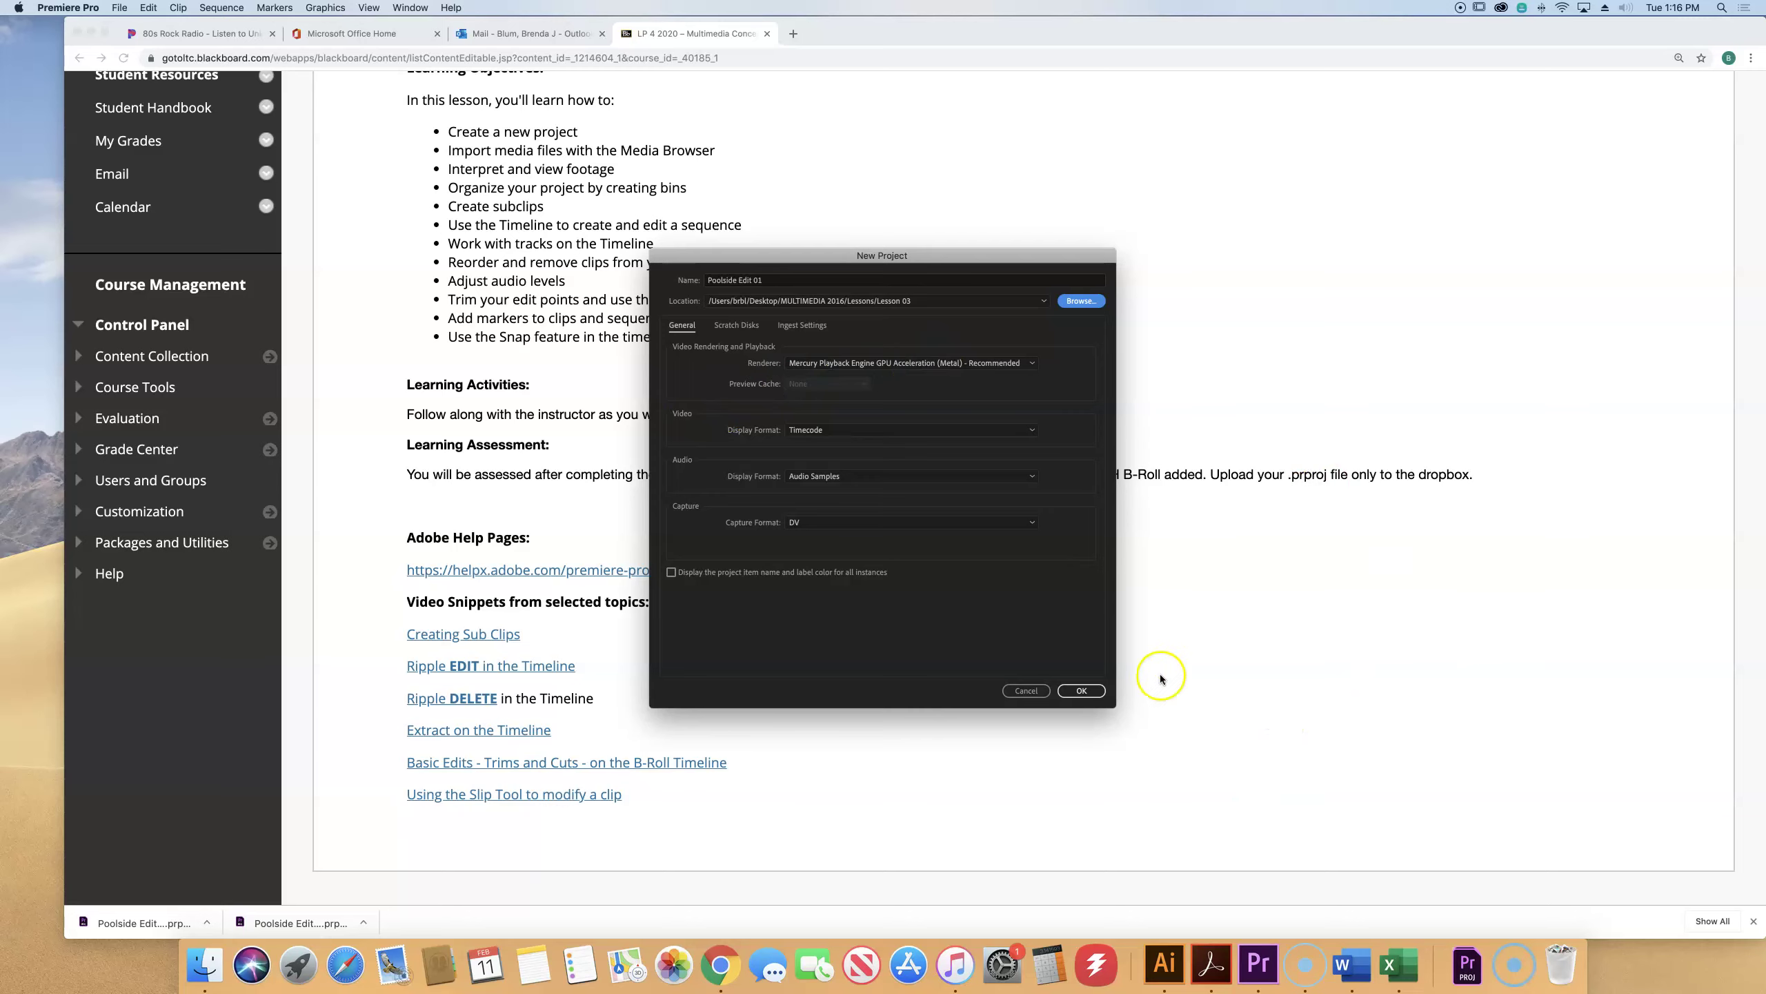
# Create the Poolside Edit 01 project and raise the monitor divider to enlarge the lower panels
pyautogui.click(1092, 691)
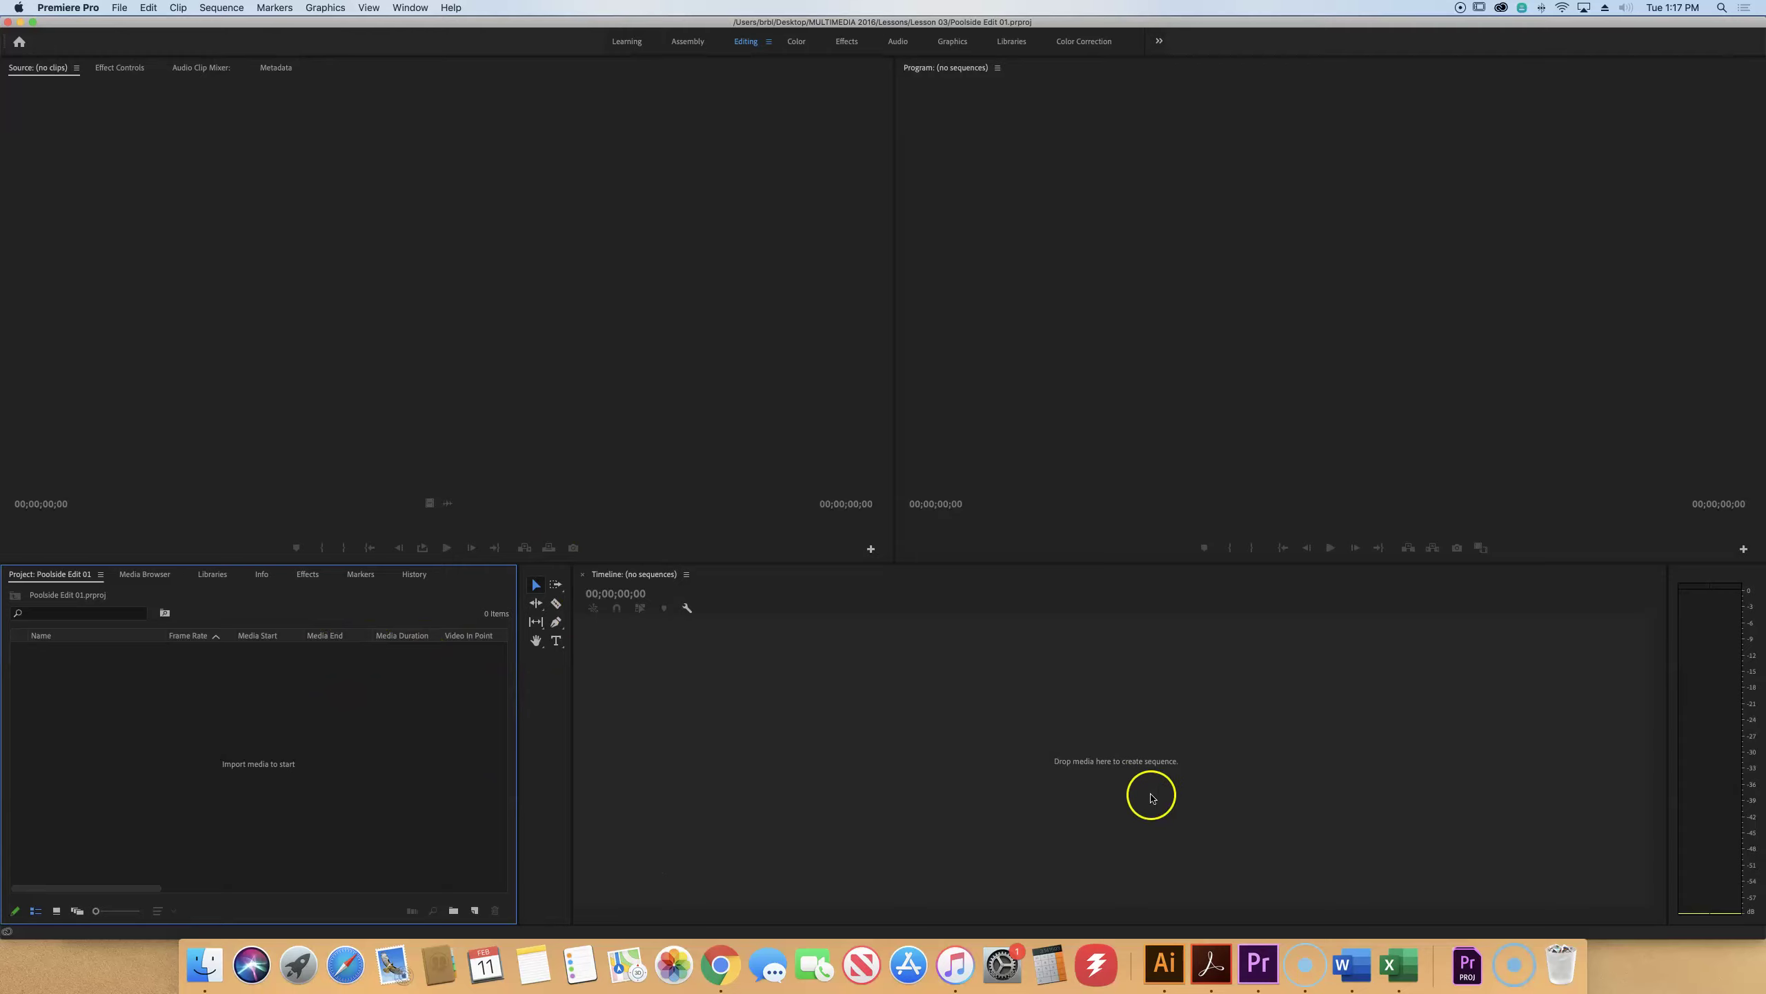
pyautogui.moveTo(935, 561); pyautogui.dragTo(949, 487)
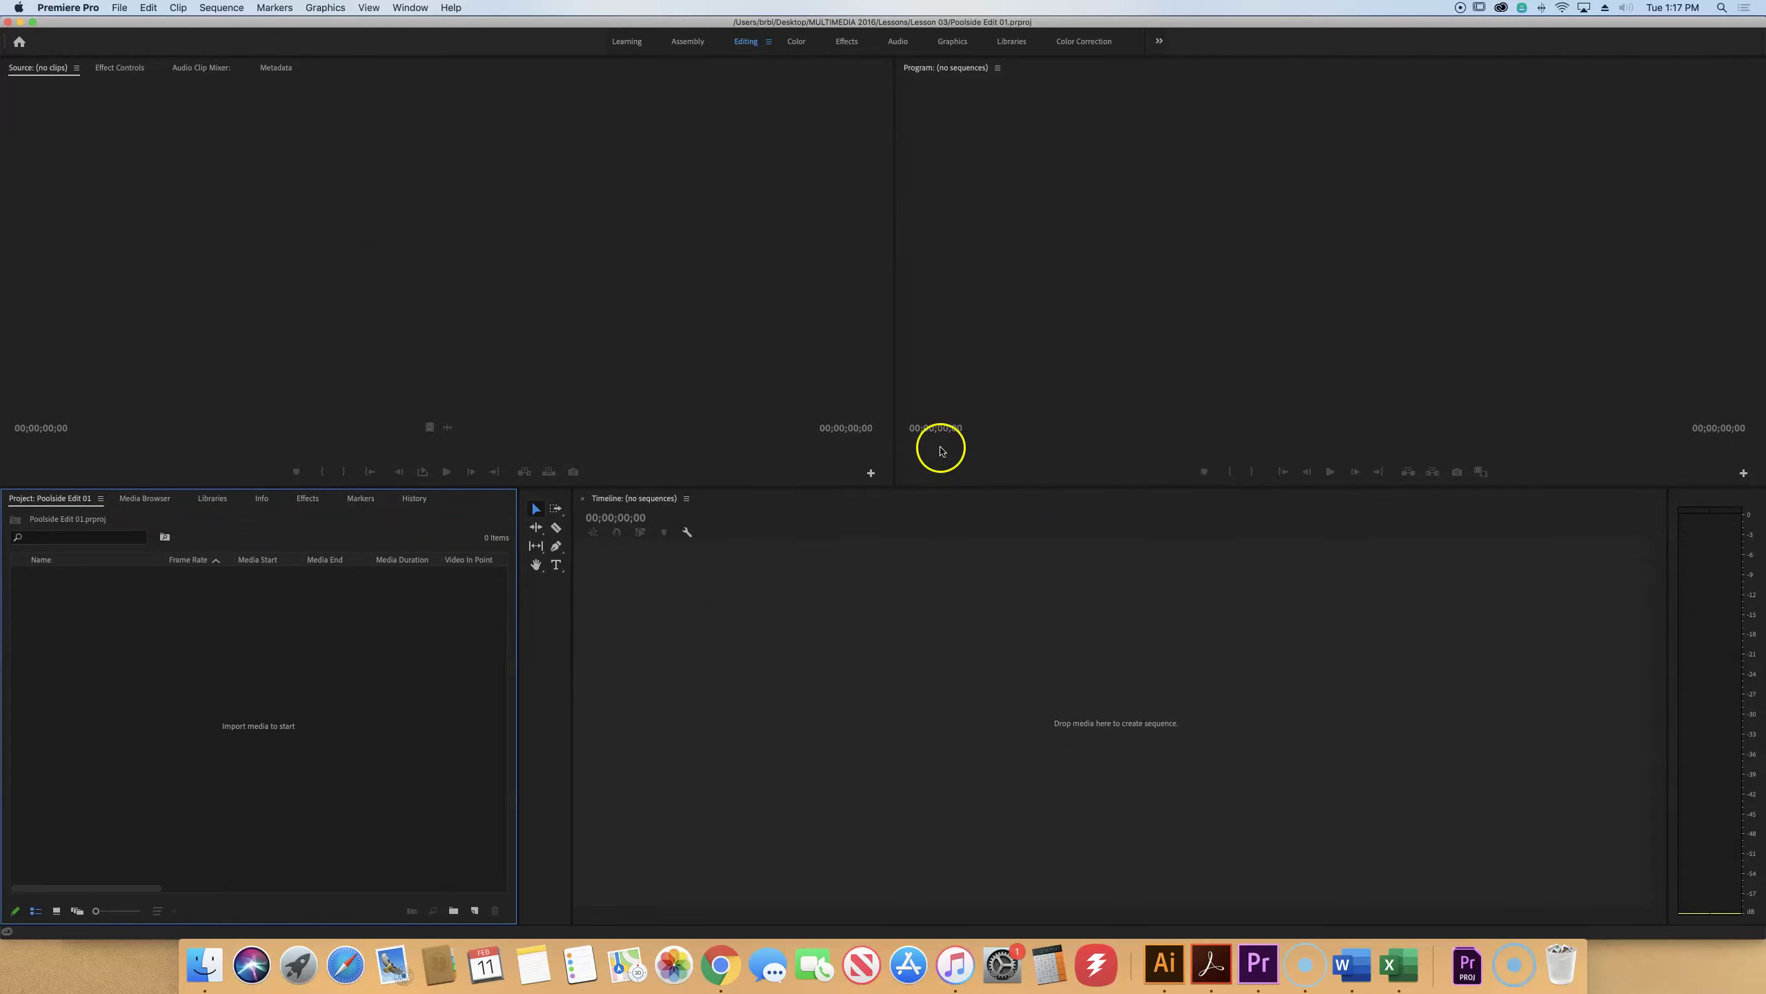
pyautogui.moveTo(944, 488); pyautogui.dragTo(939, 496)
# In the Media Browser, go from the external drive through Users, home and Desktop into MULTIMEDIA 2016
pyautogui.click(145, 499)
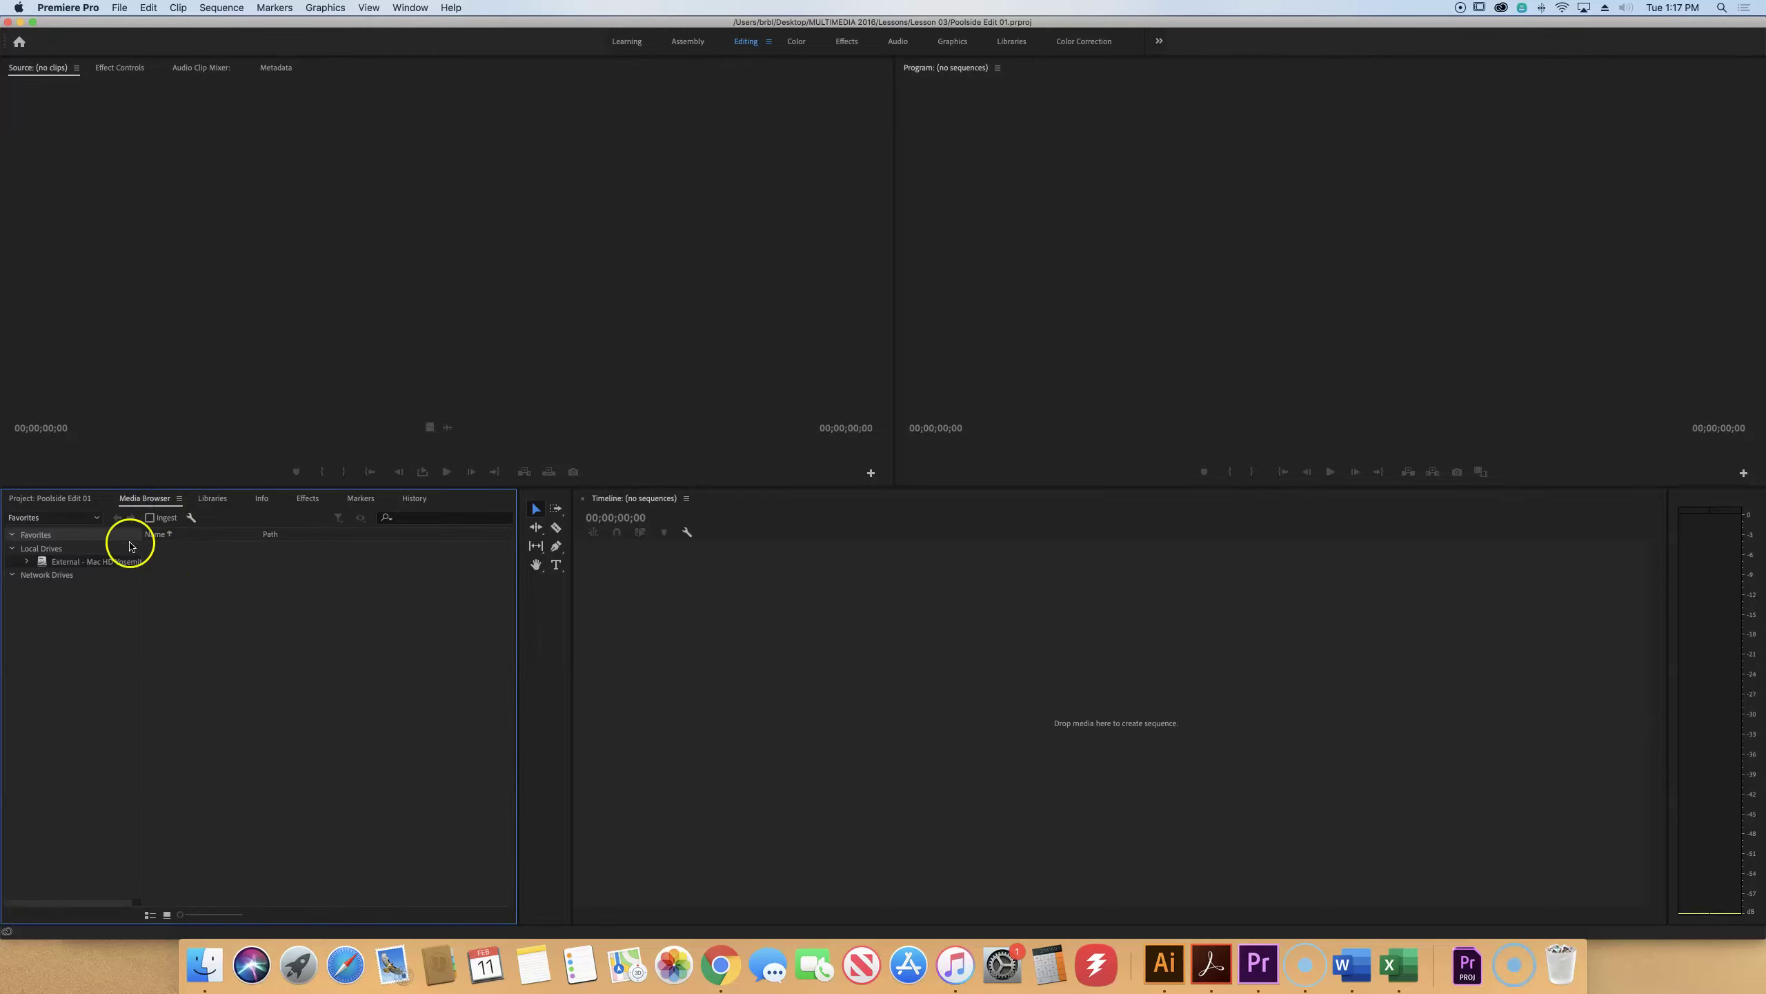
pyautogui.click(85, 565)
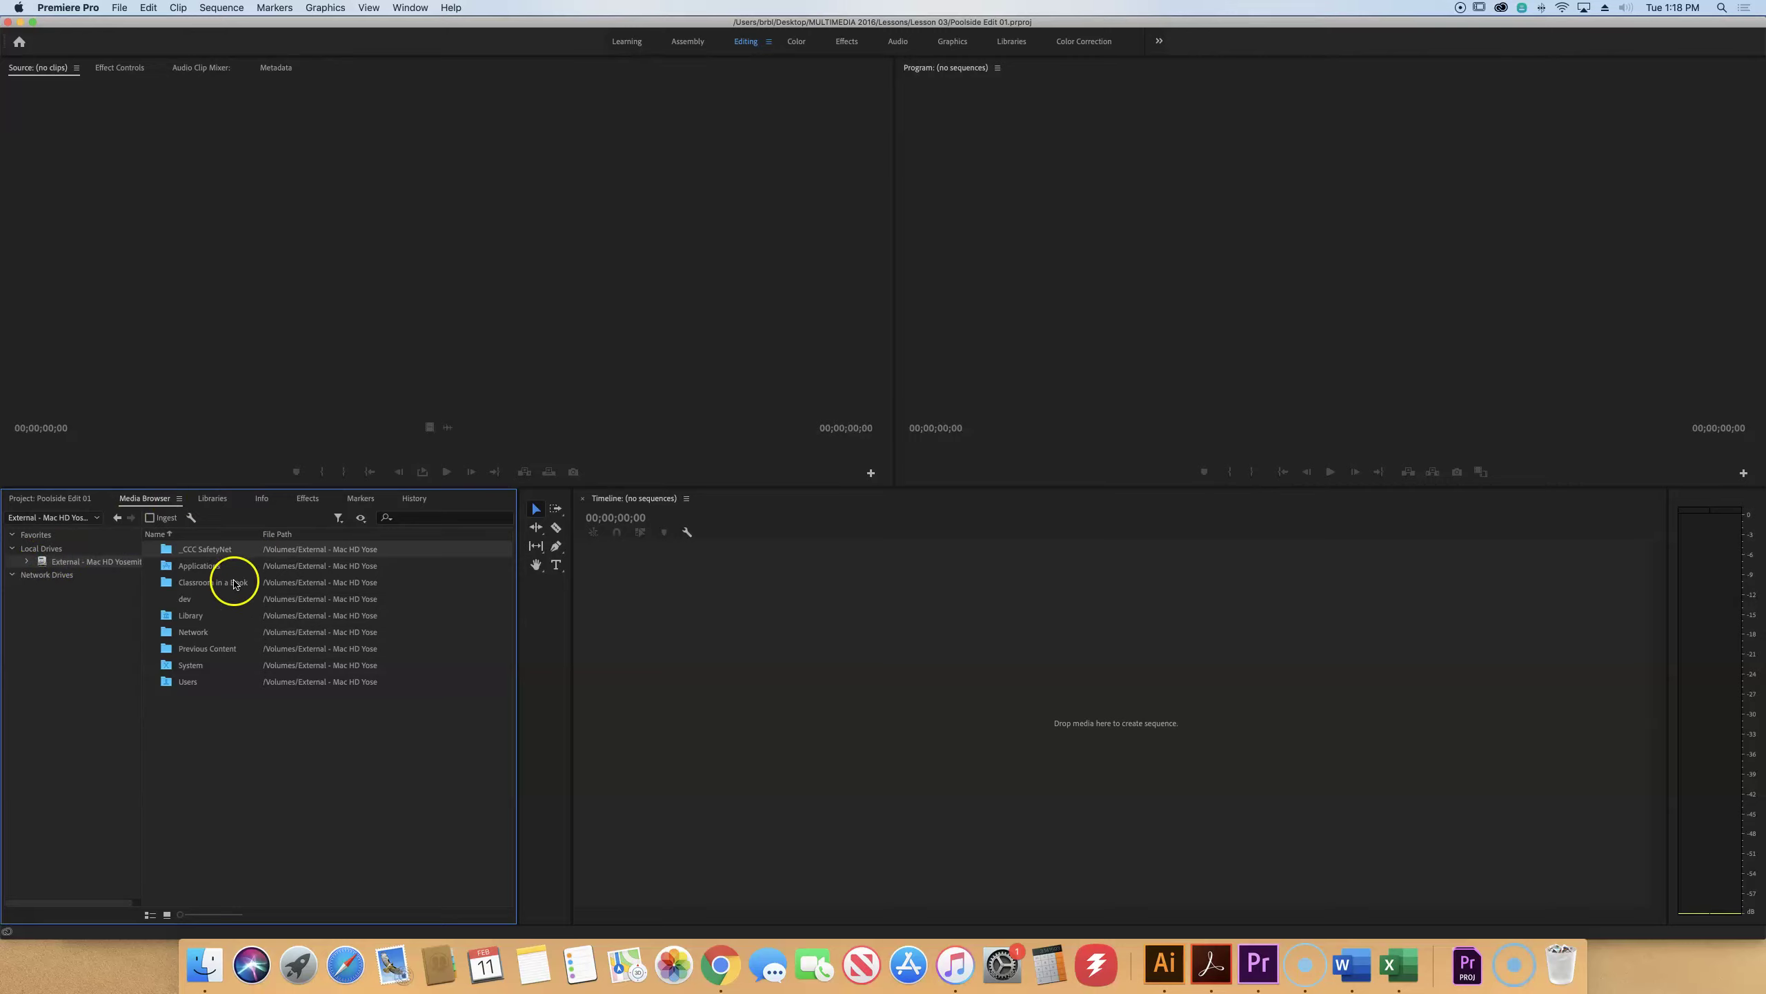
pyautogui.doubleClick(190, 683)
pyautogui.doubleClick(187, 582)
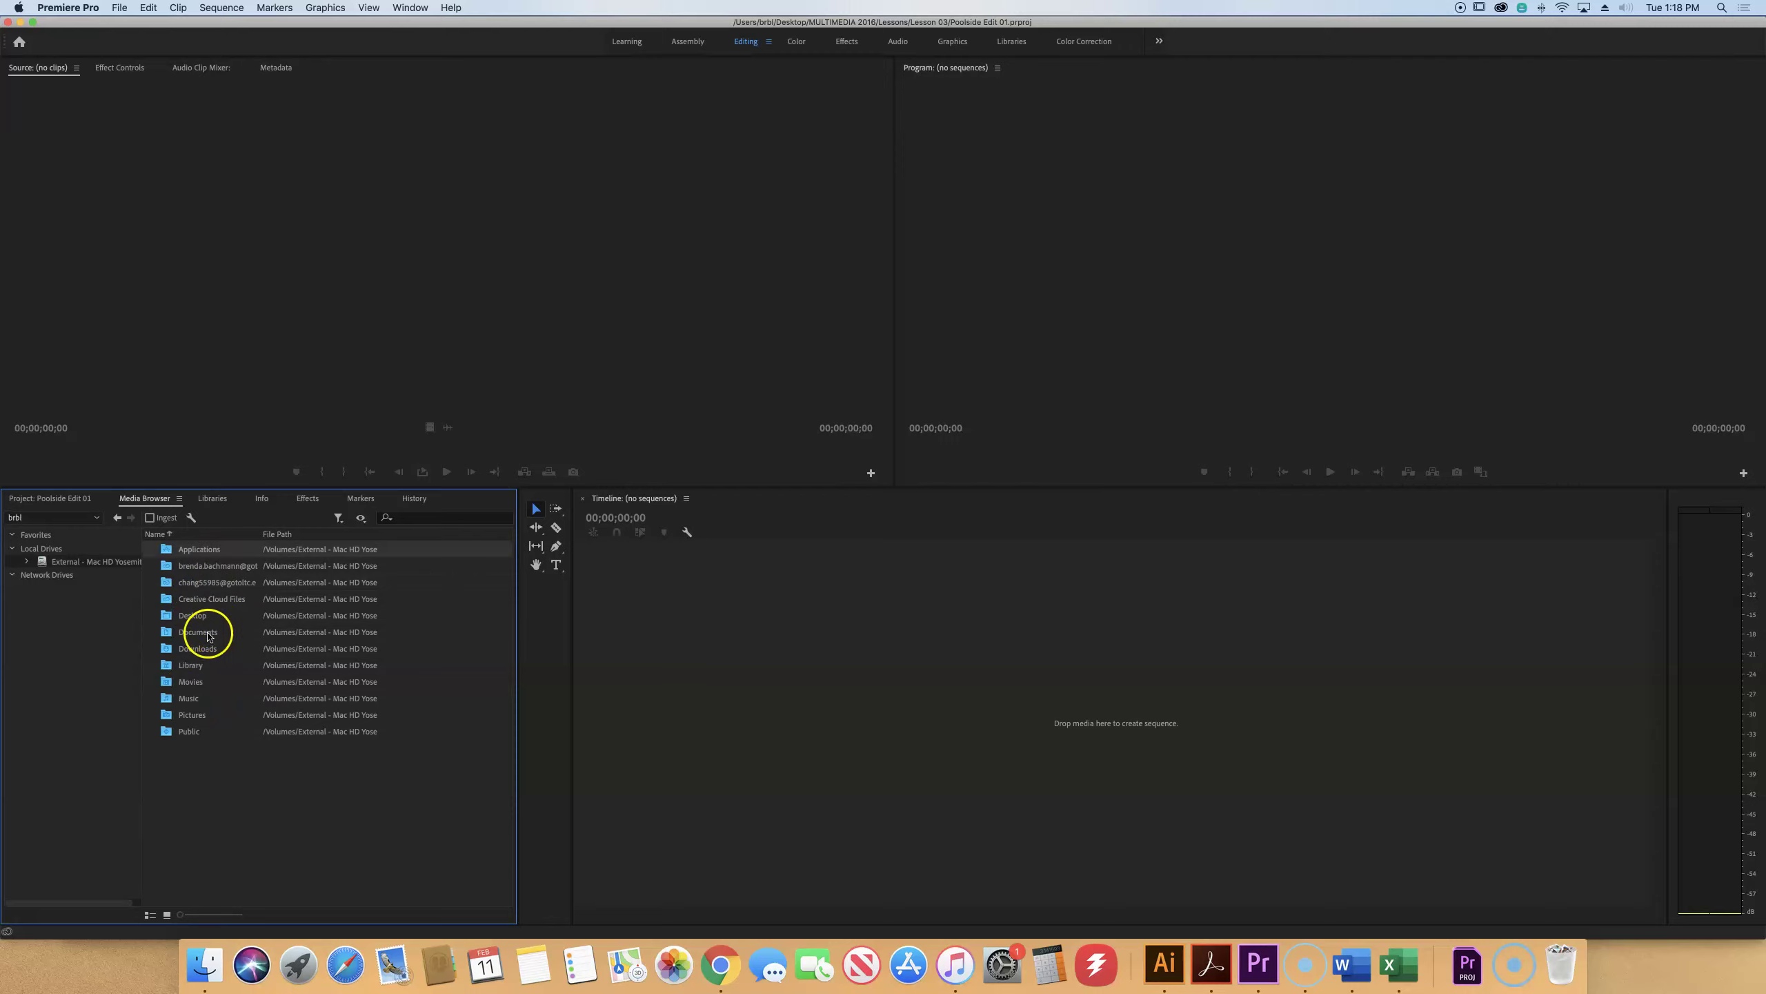
pyautogui.doubleClick(194, 616)
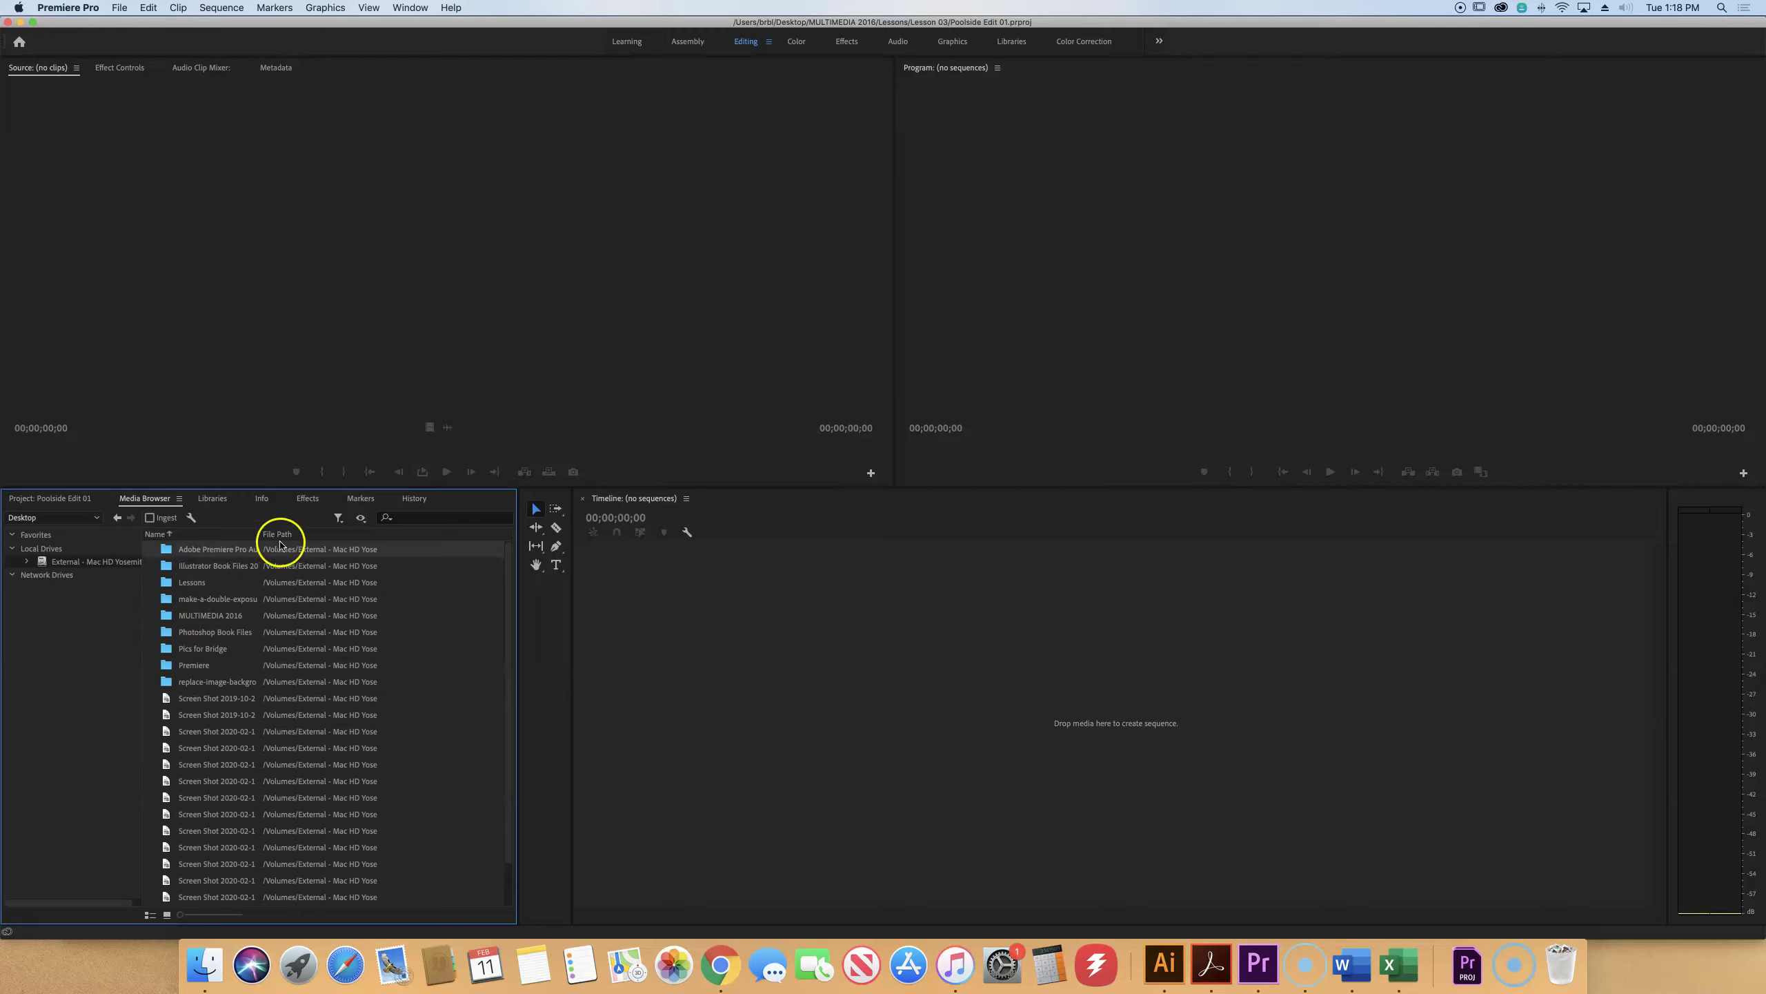
pyautogui.click(188, 616)
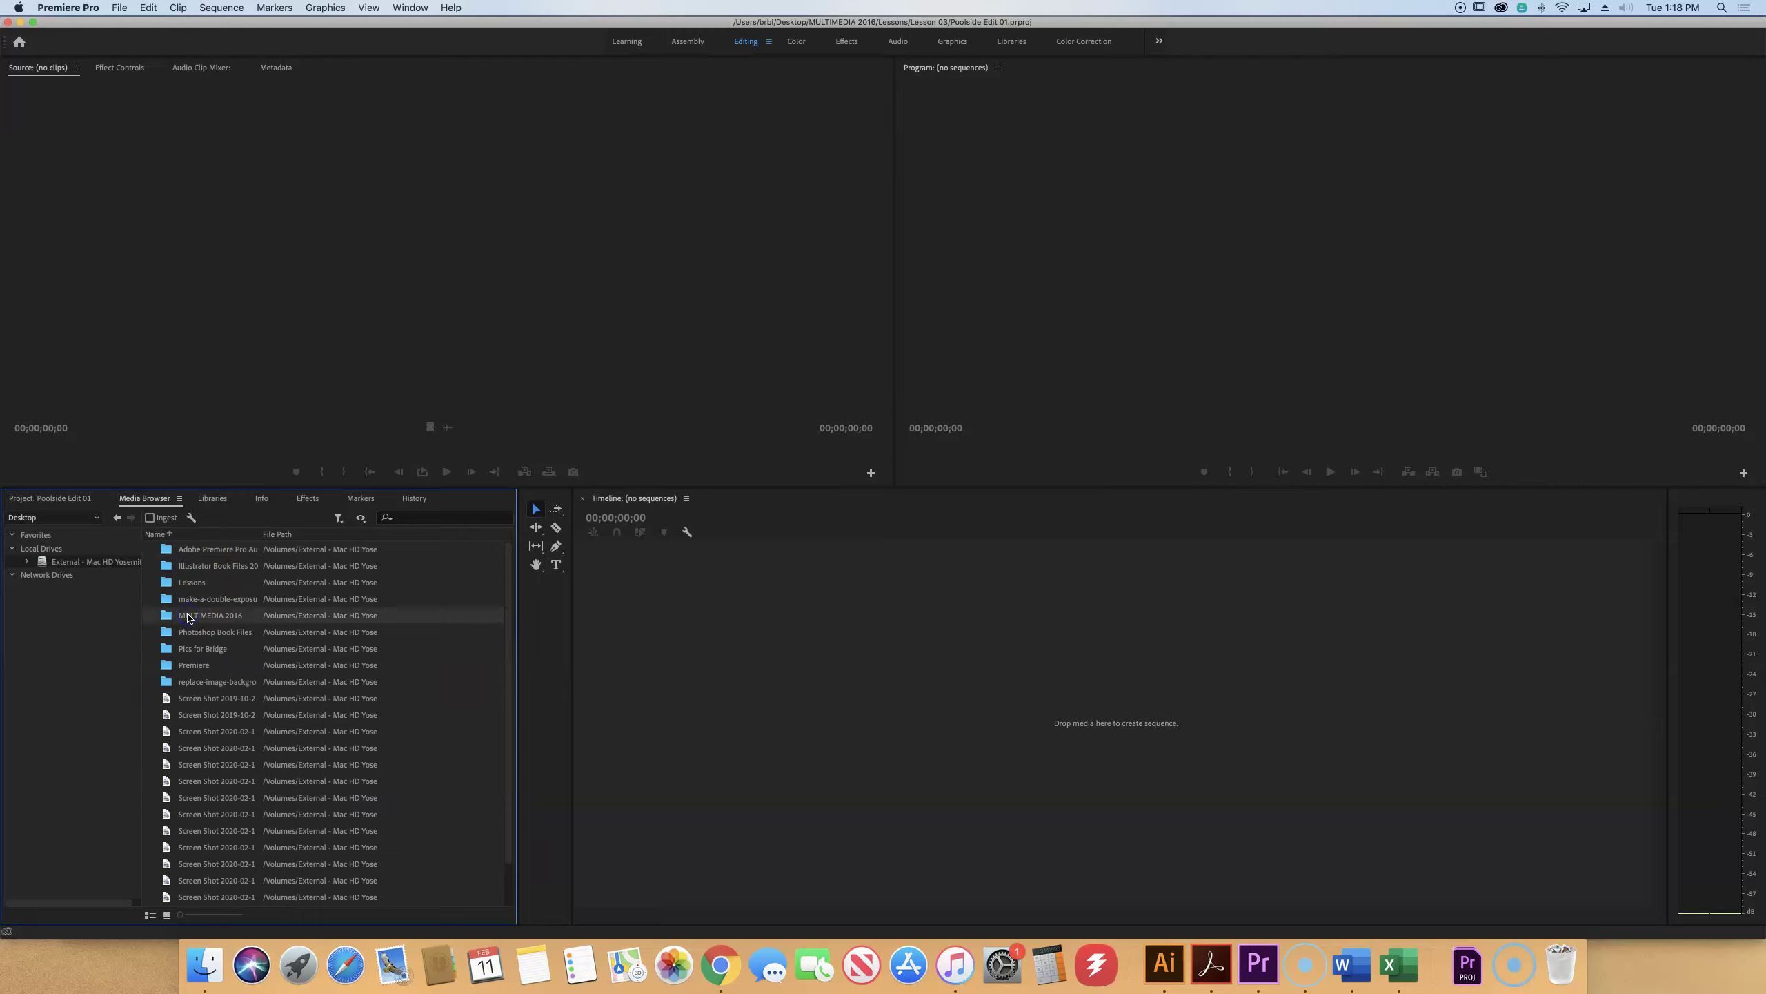
pyautogui.doubleClick(187, 616)
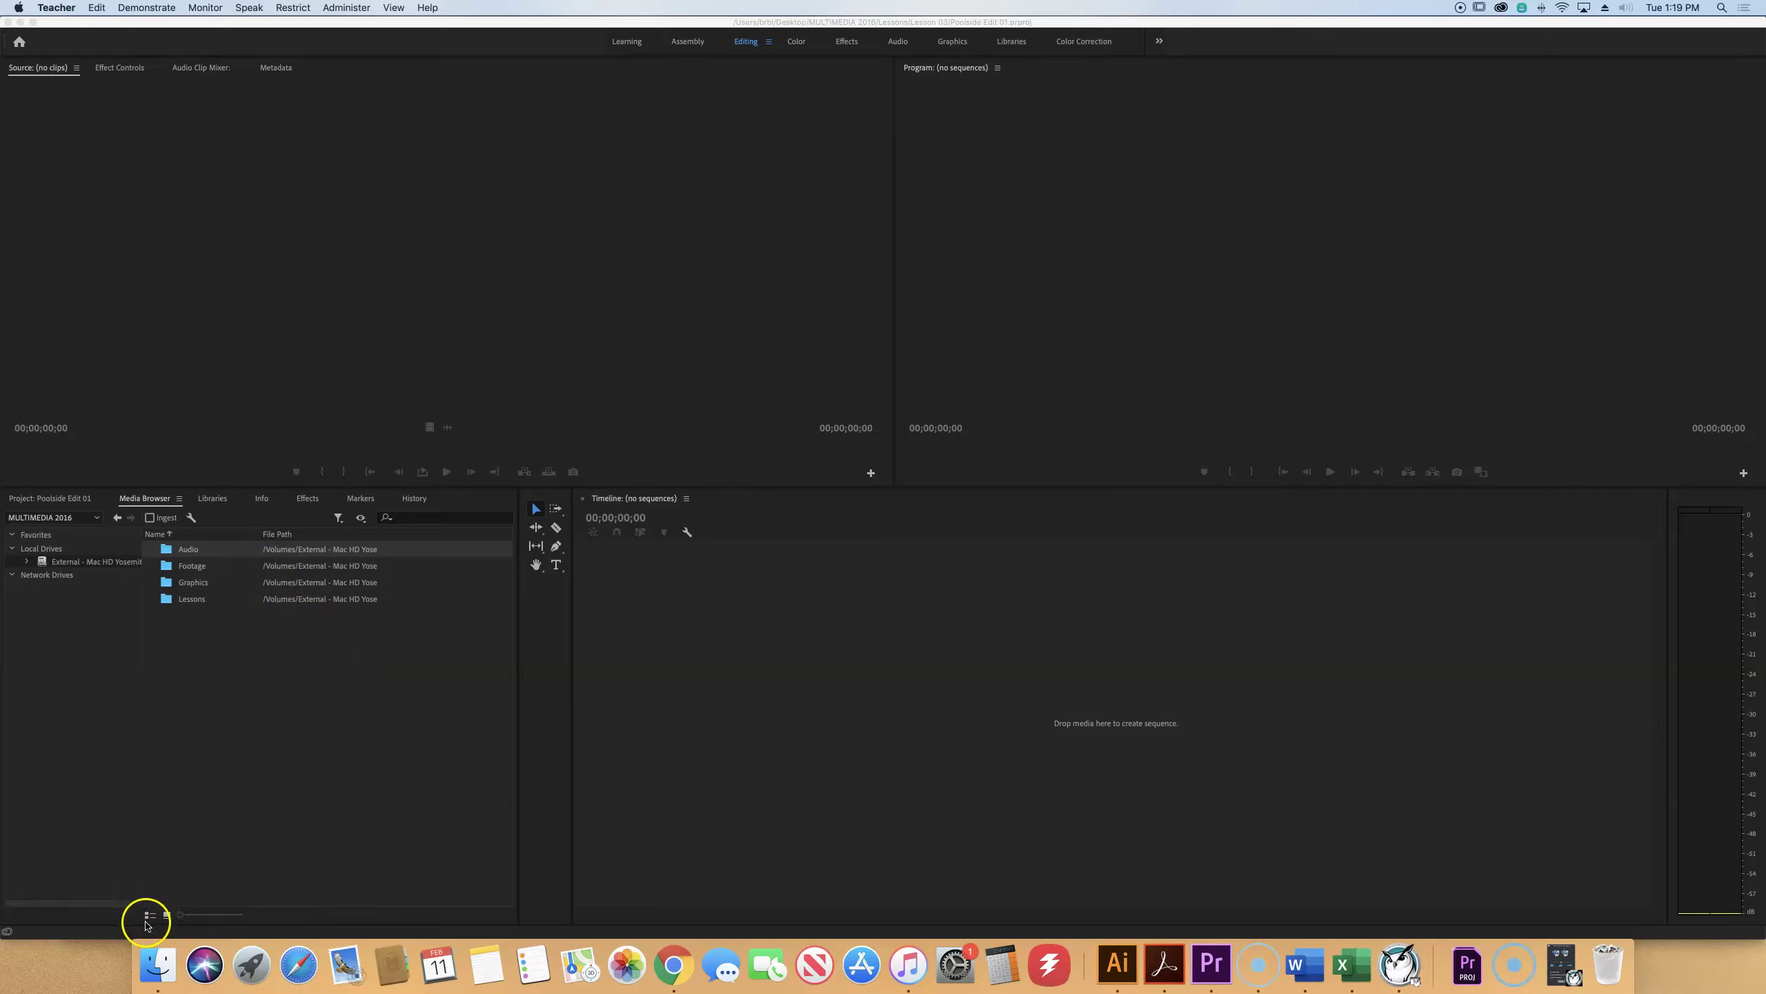
pyautogui.click(167, 915)
pyautogui.click(167, 916)
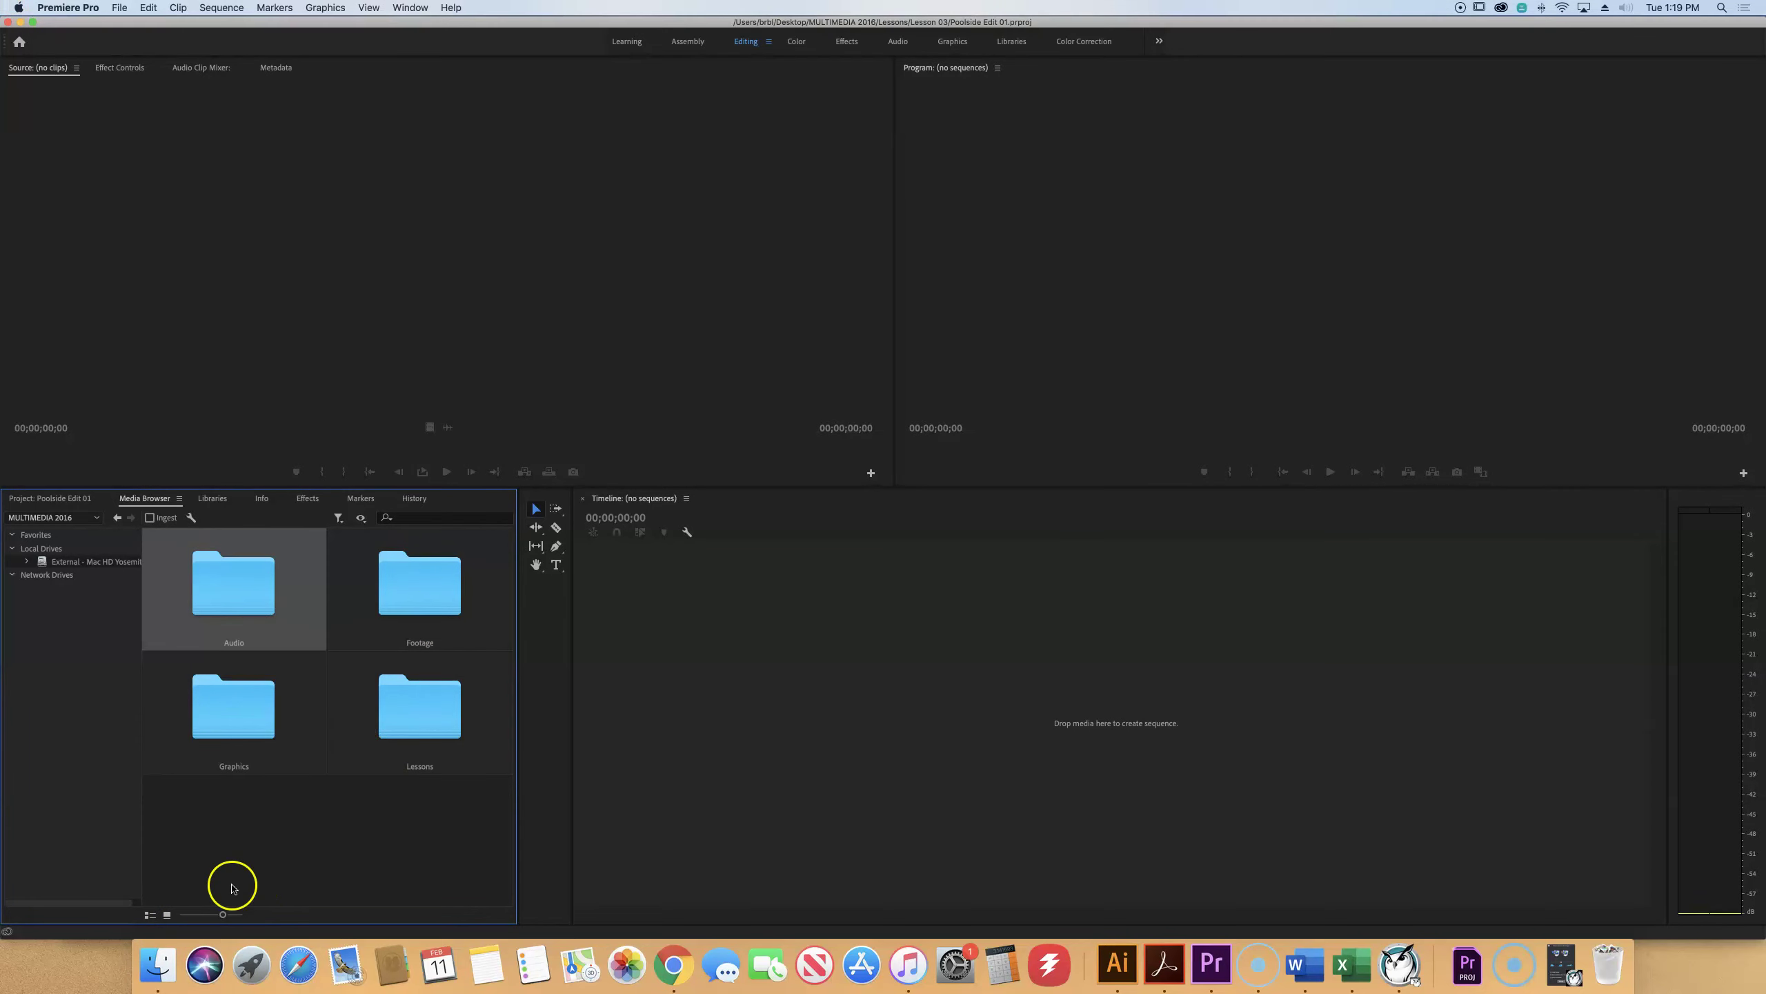
pyautogui.click(149, 915)
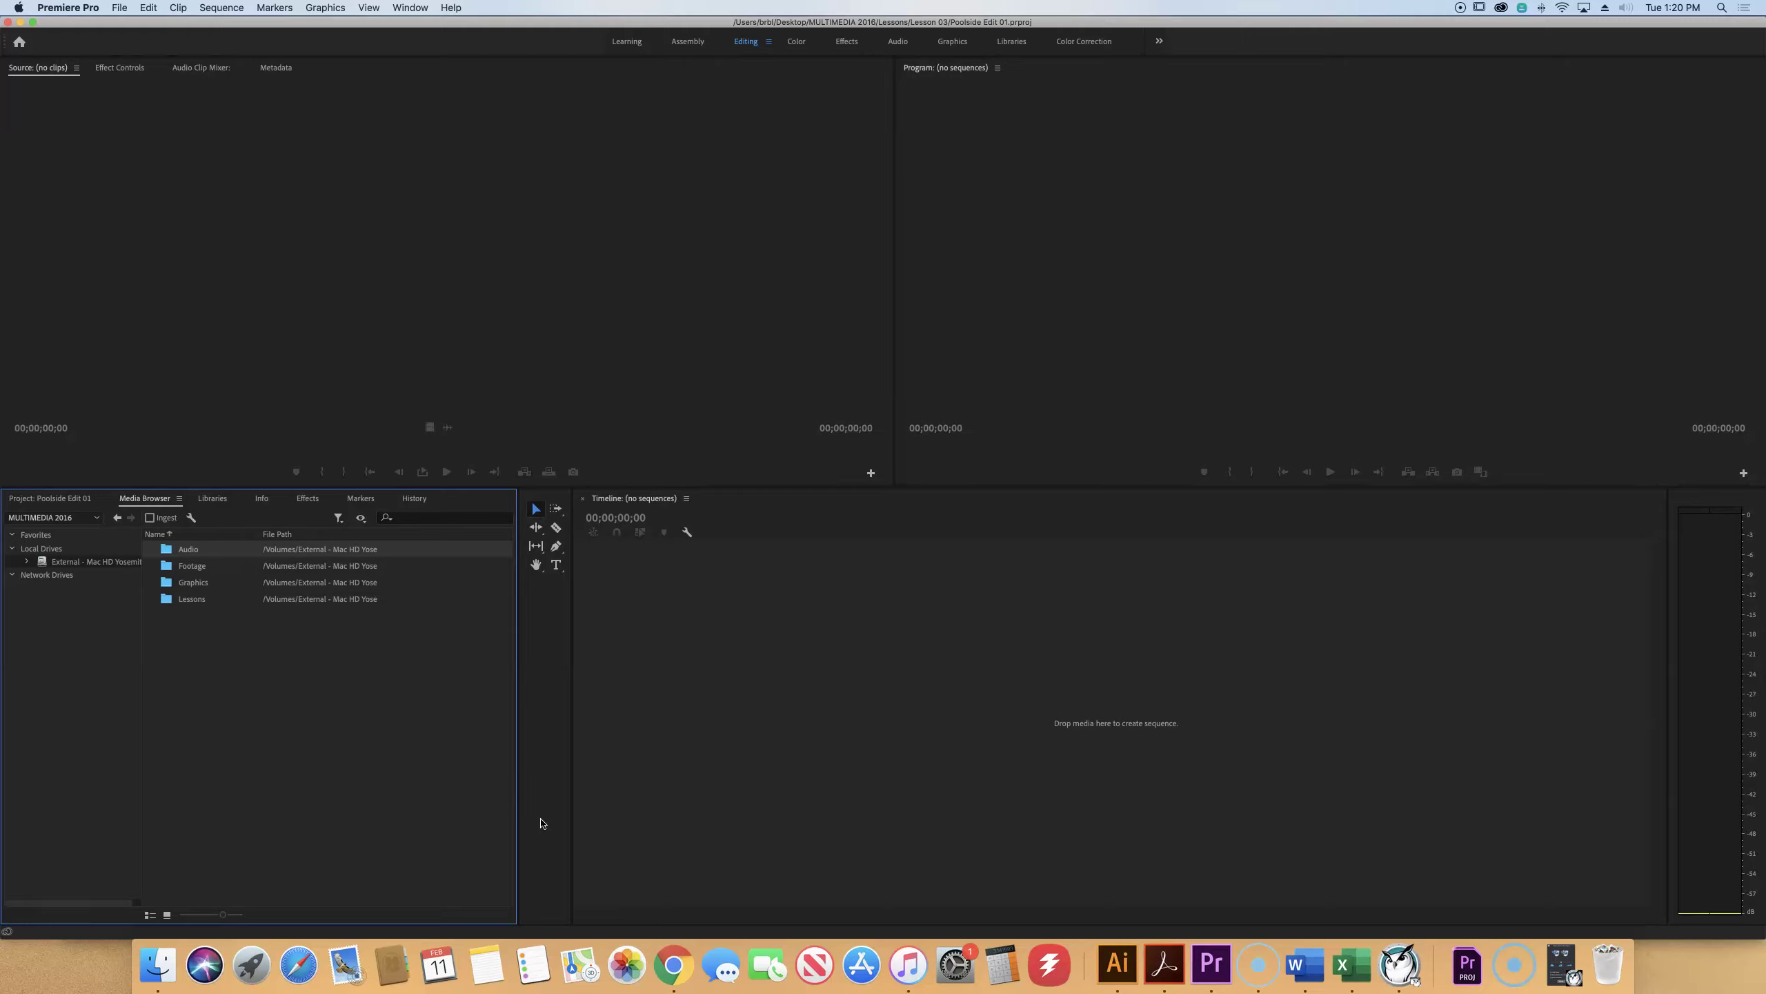
# Open the Footage folder and bring all its clips into the Project panel
pyautogui.click(184, 567)
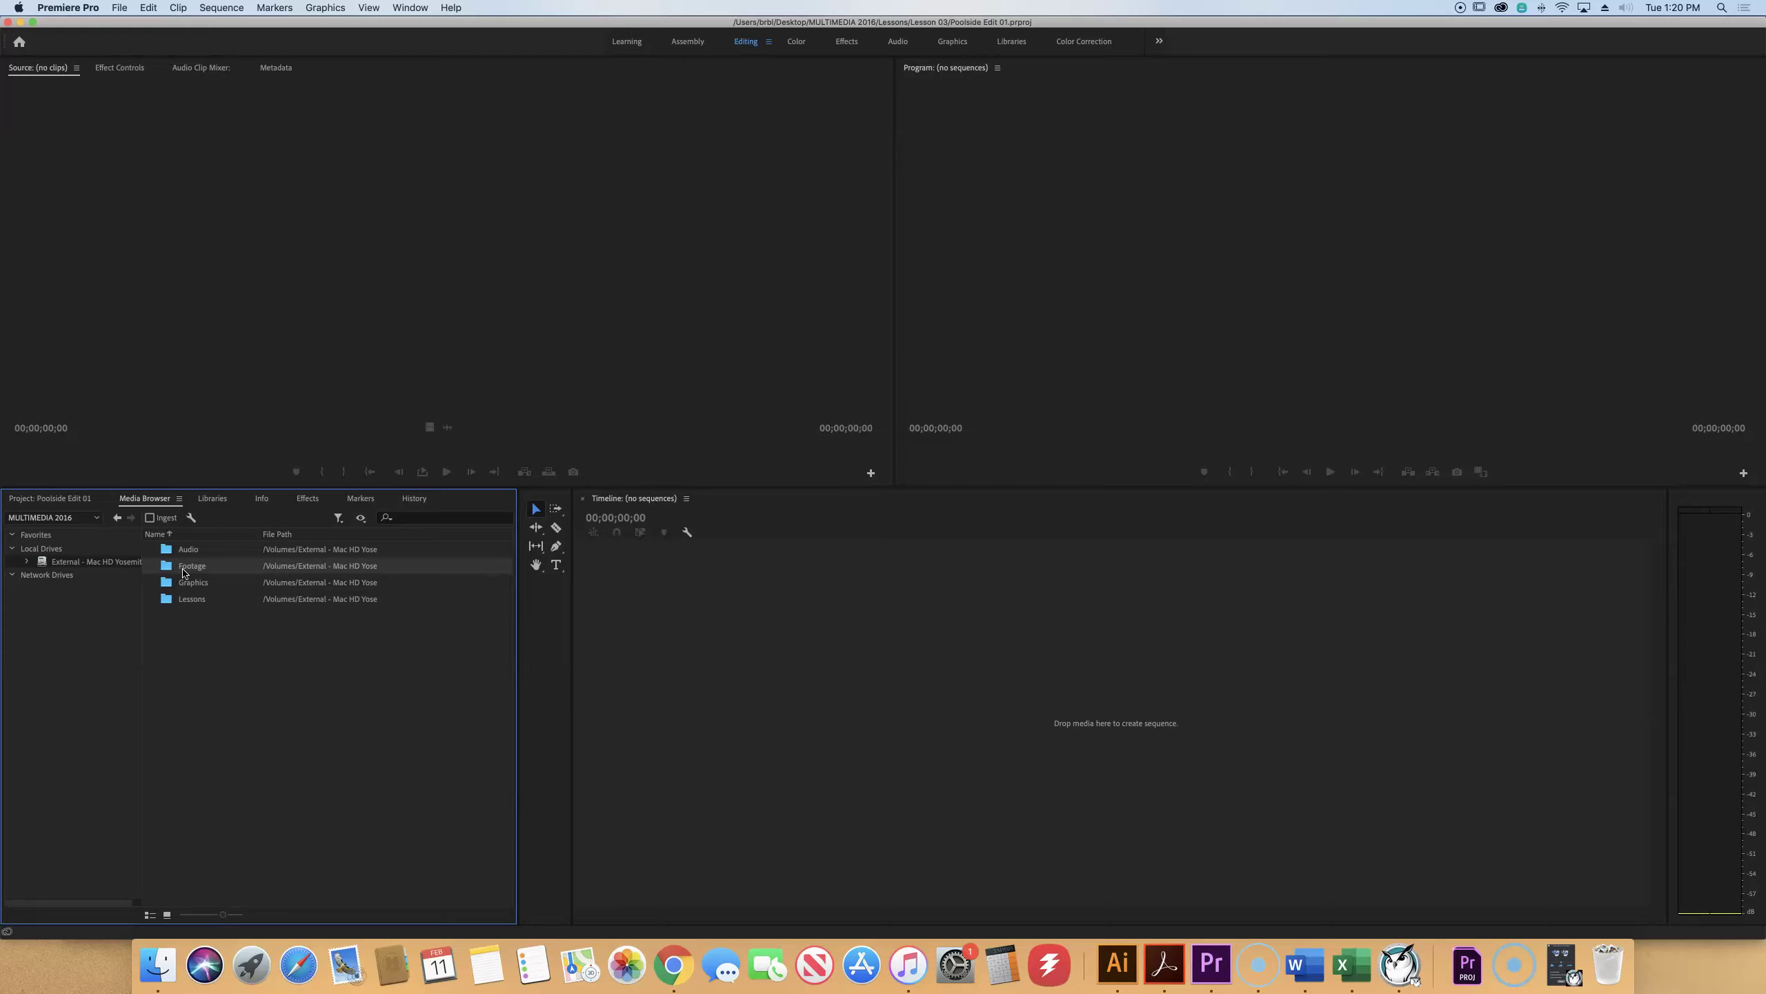
pyautogui.doubleClick(185, 572)
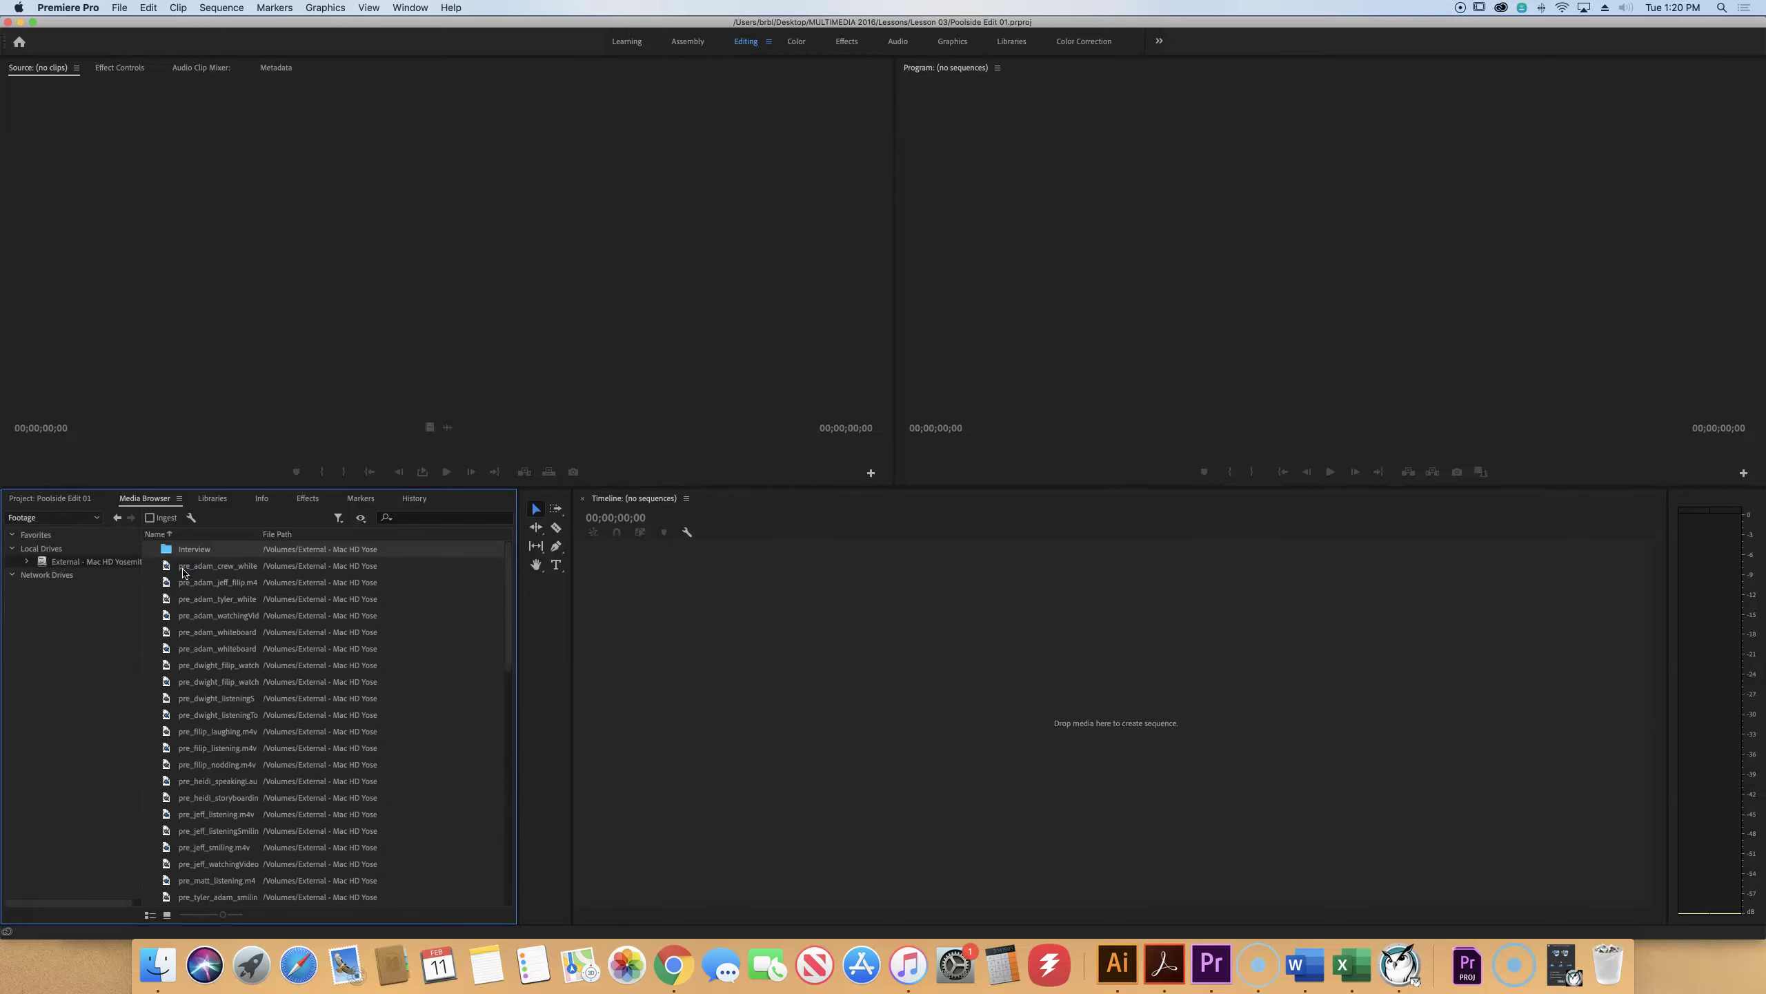
pyautogui.click(184, 572)
pyautogui.press('super+a')
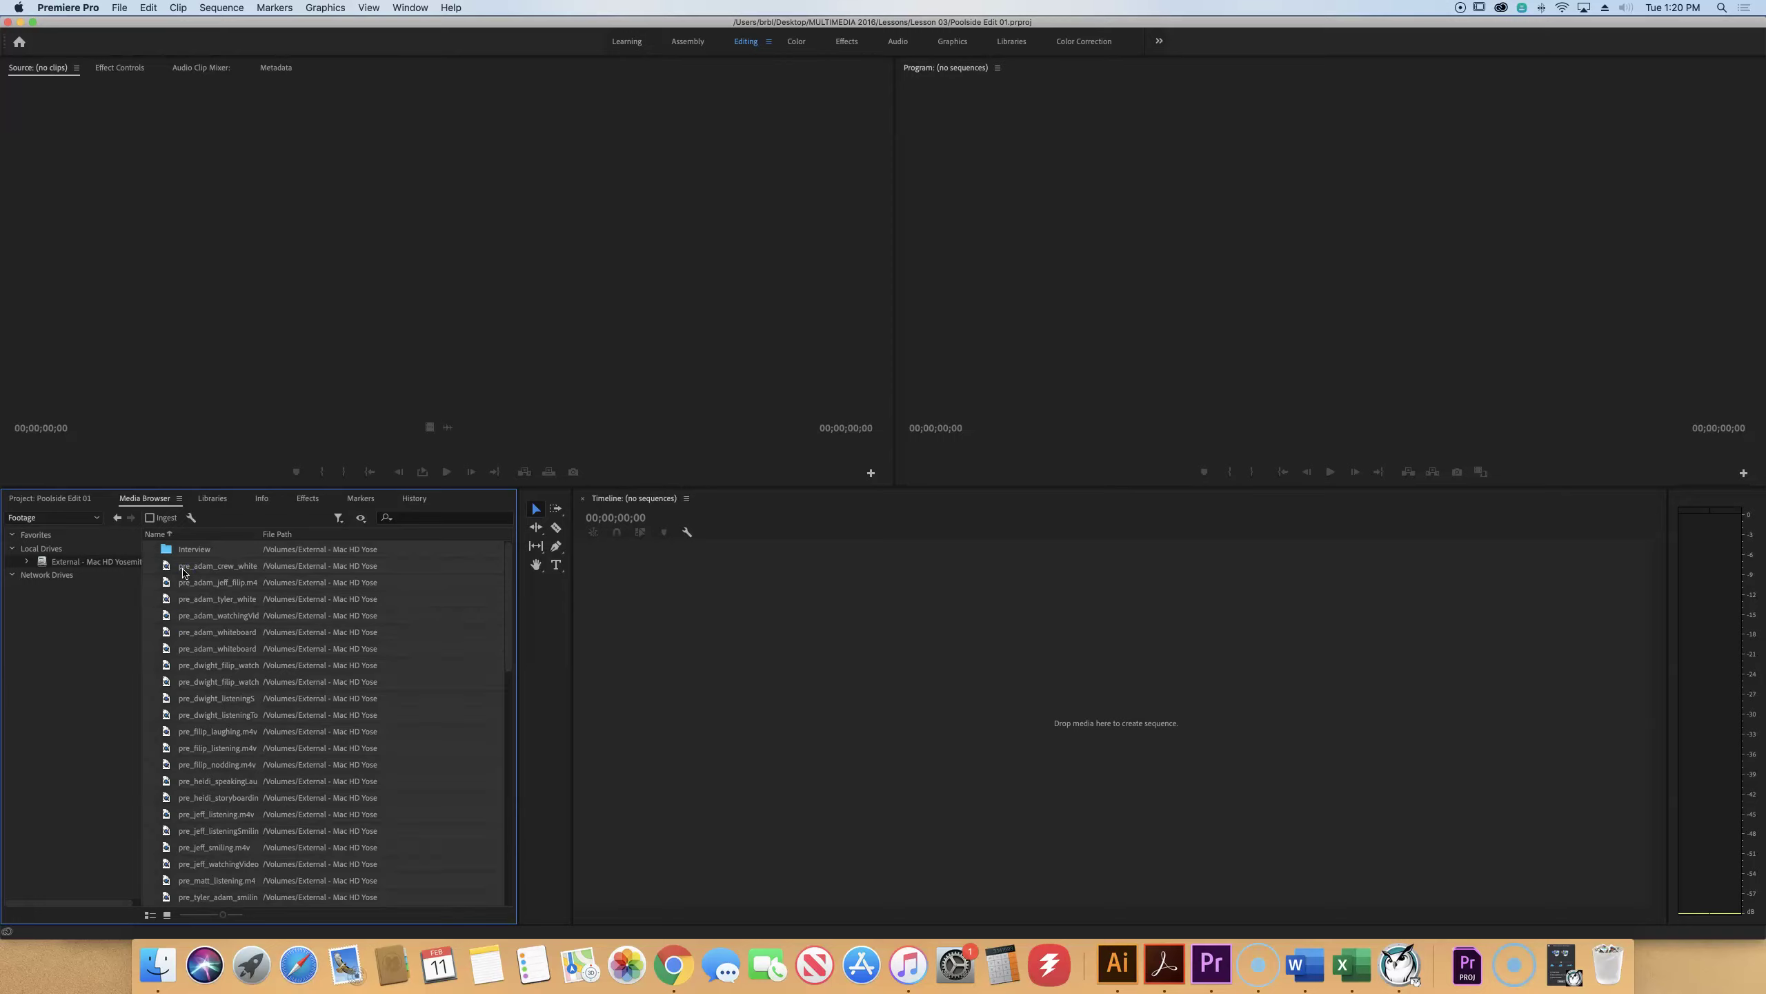
pyautogui.moveTo(184, 572); pyautogui.dragTo(513, 557)
# Maximize the Project panel to list all 42 imported clips full screen
pyautogui.moveTo(182, 572); pyautogui.dragTo(248, 565)
pyautogui.click(420, 641)
pyautogui.click(76, 968)
pyautogui.click(436, 635)
pyautogui.click(436, 635)
pyautogui.click(447, 721)
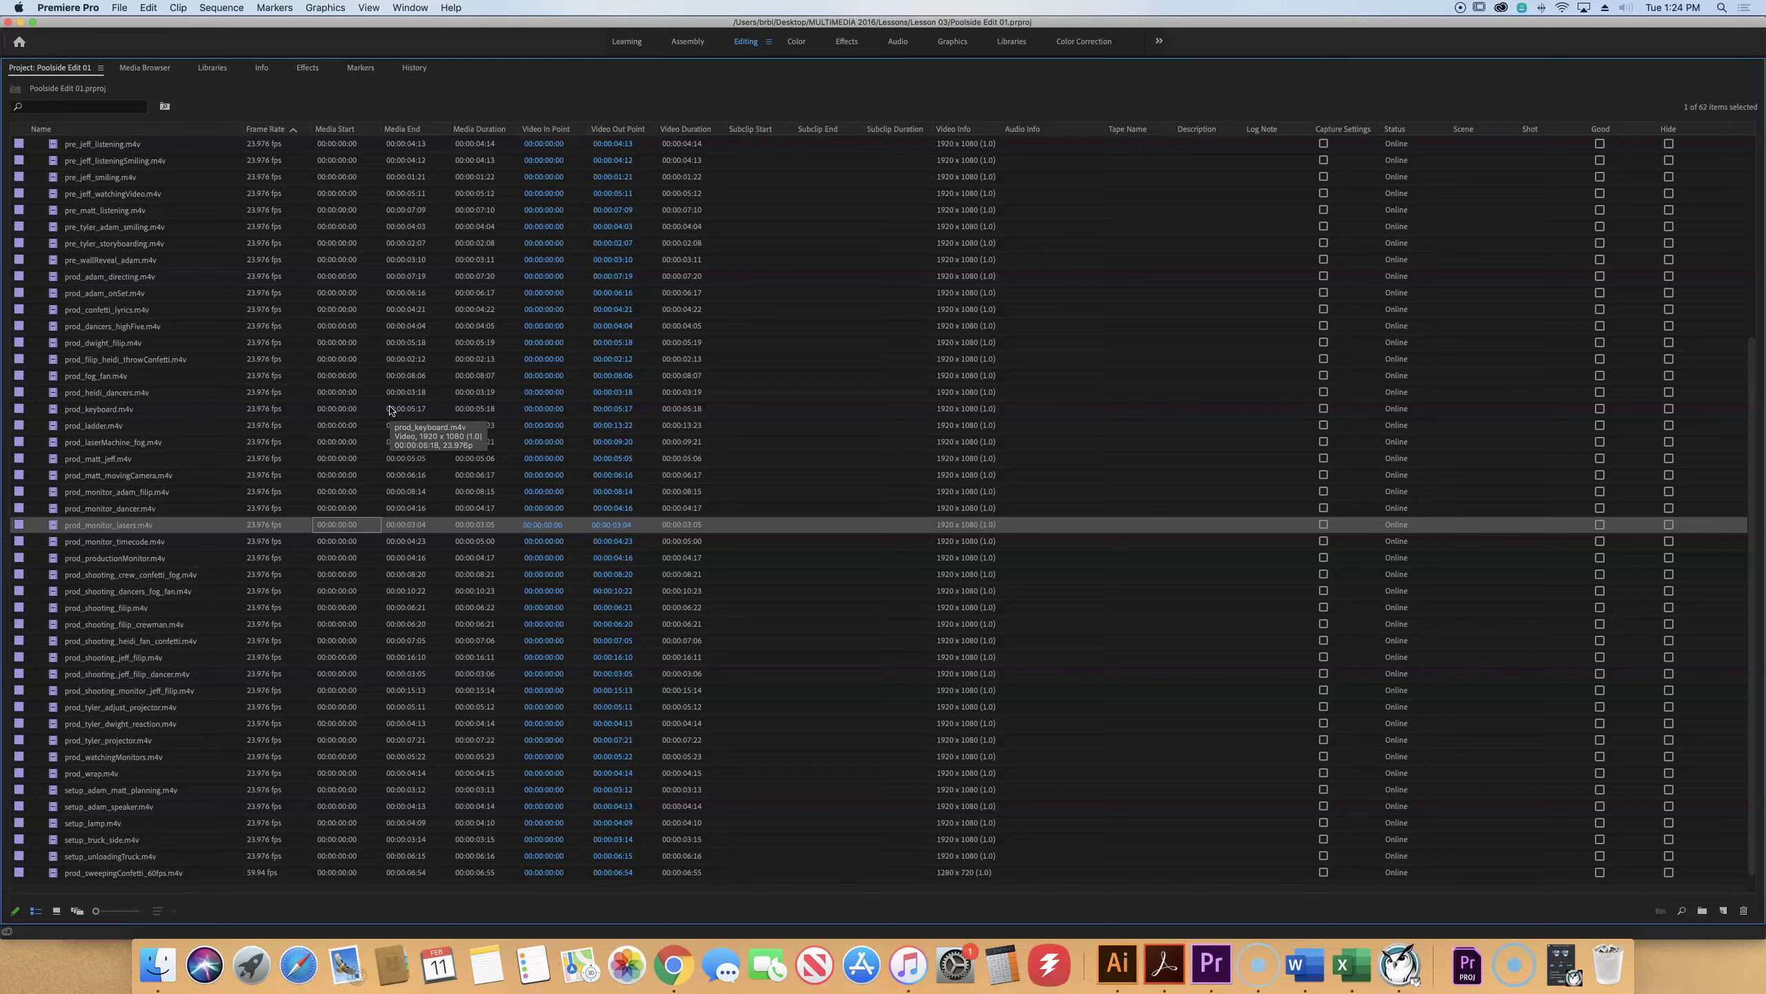
# Clear the selection and select only prod_sweepingConfetti_60fps.m4v, the 59.94 fps clip
pyautogui.press('super+shift+a')
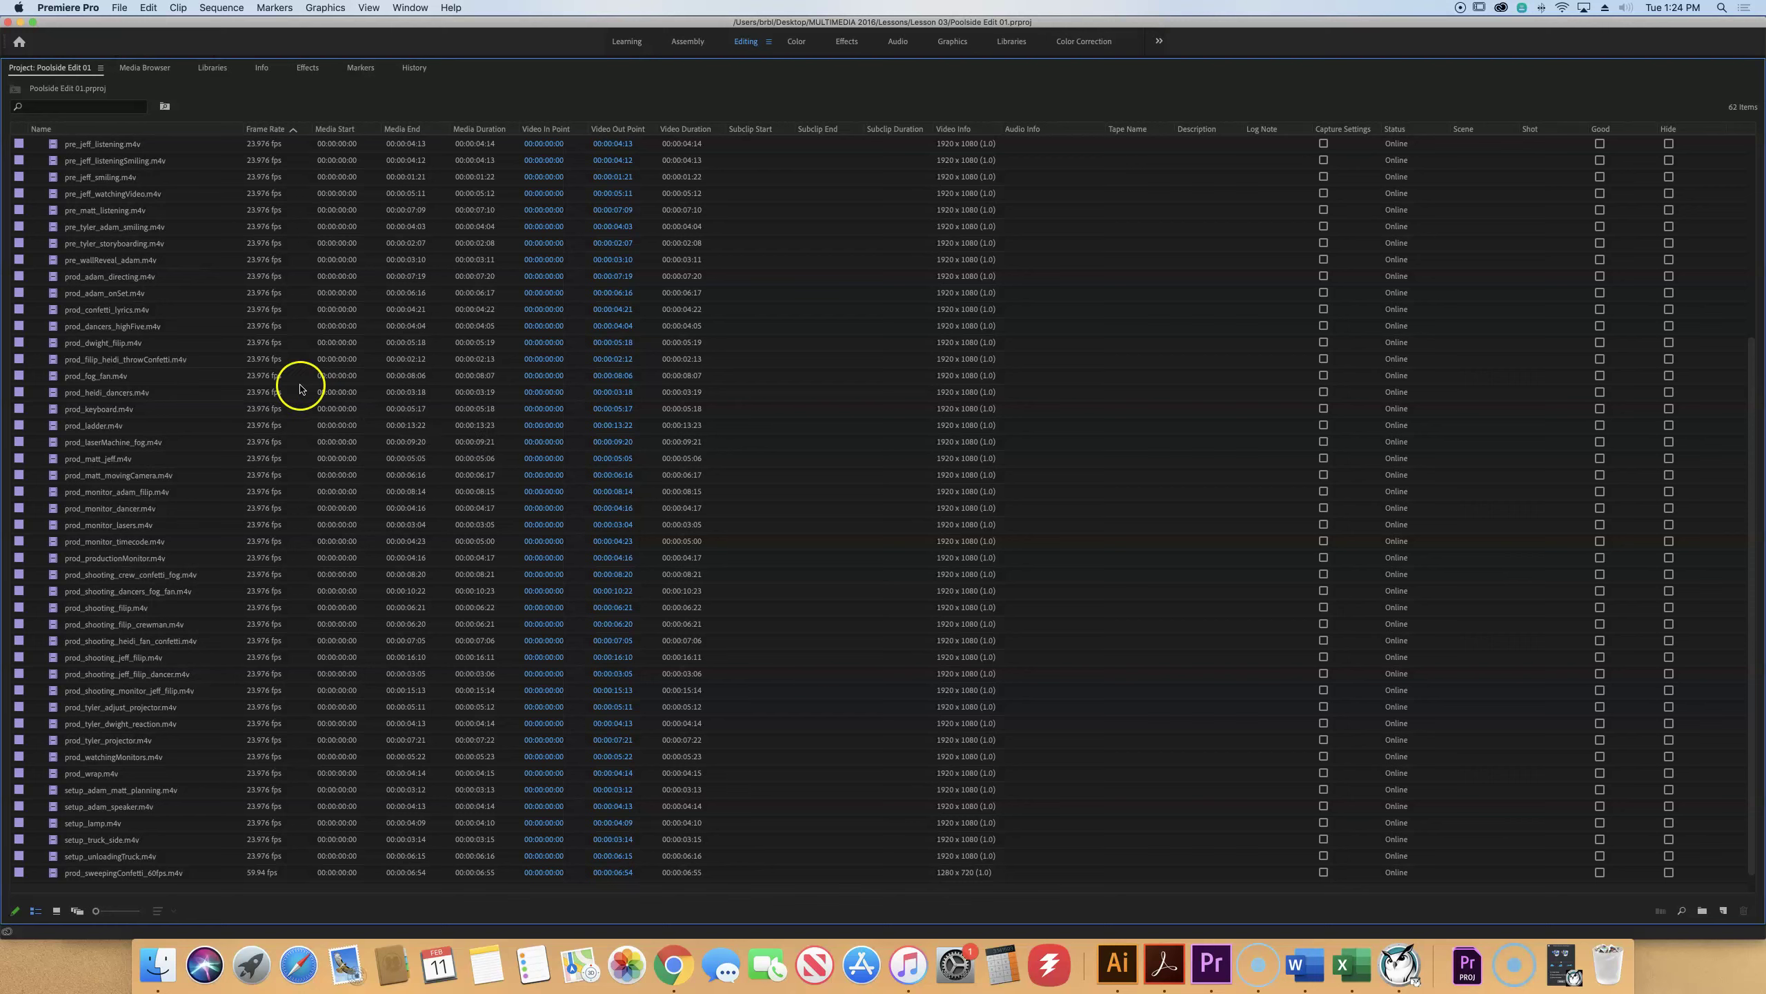
pyautogui.click(116, 875)
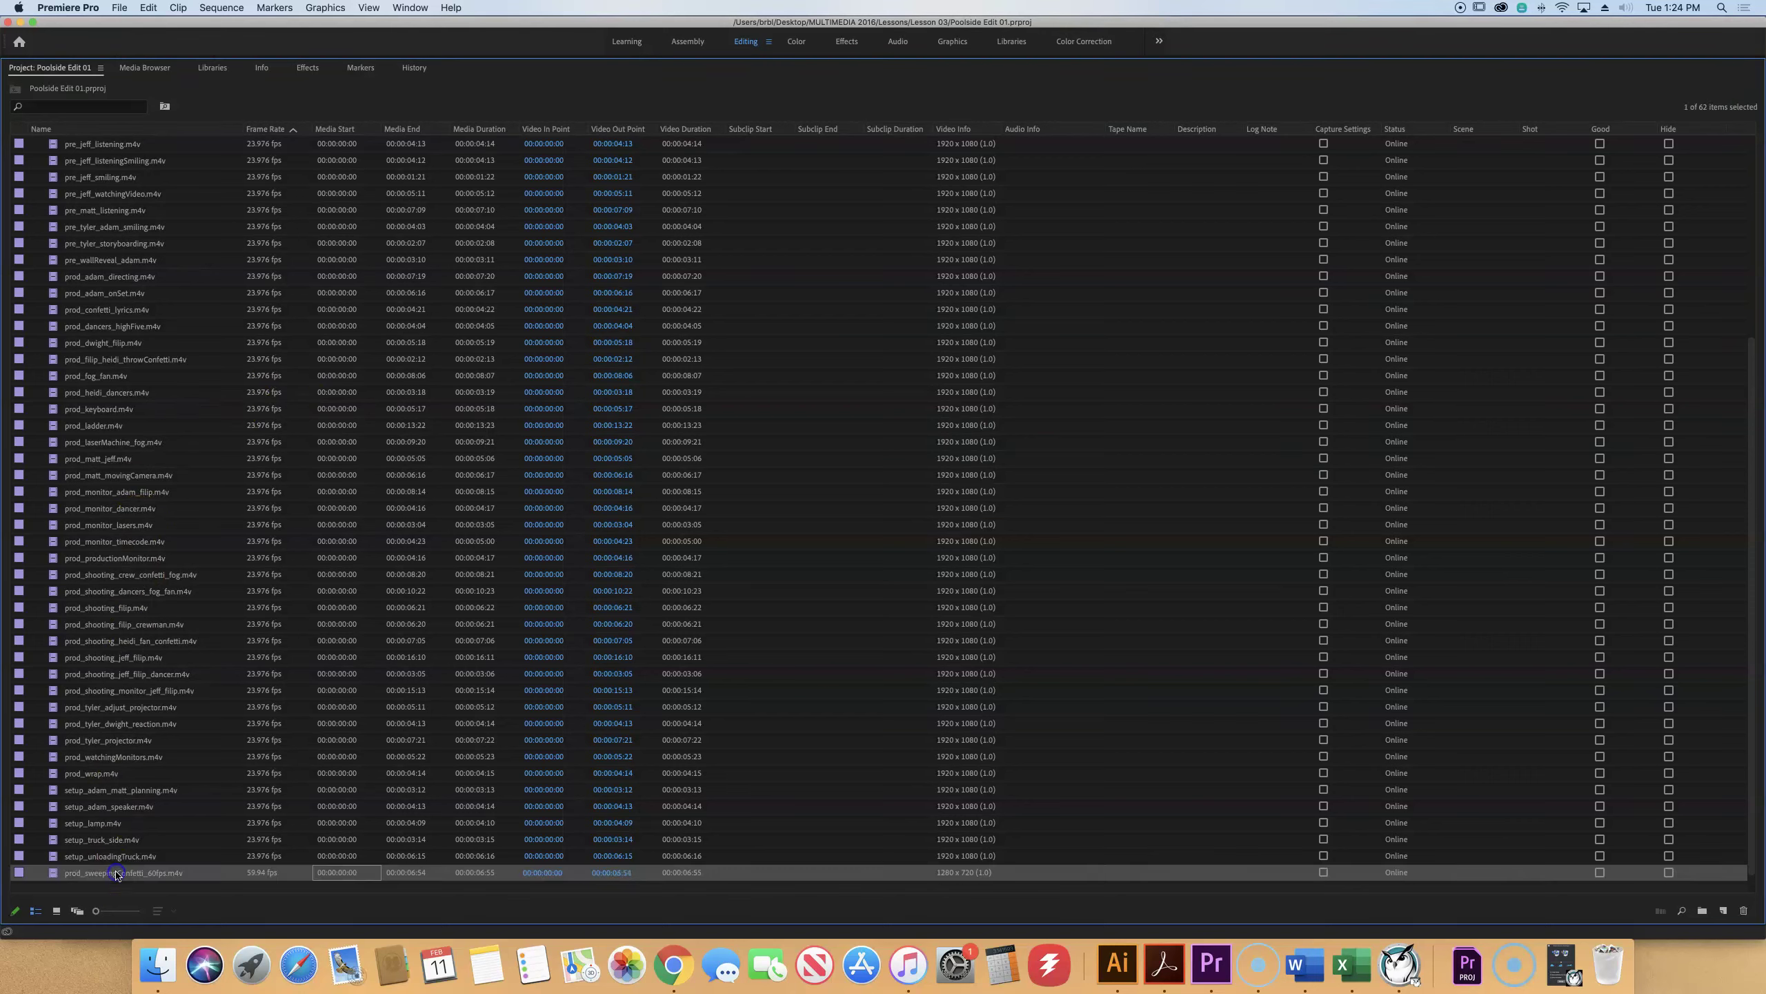
pyautogui.click(103, 875)
pyautogui.click(129, 879)
# Interpret prod_sweepingConfetti_60fps.m4v footage with an assumed frame rate of 23.976 fps
pyautogui.rightClick(214, 878)
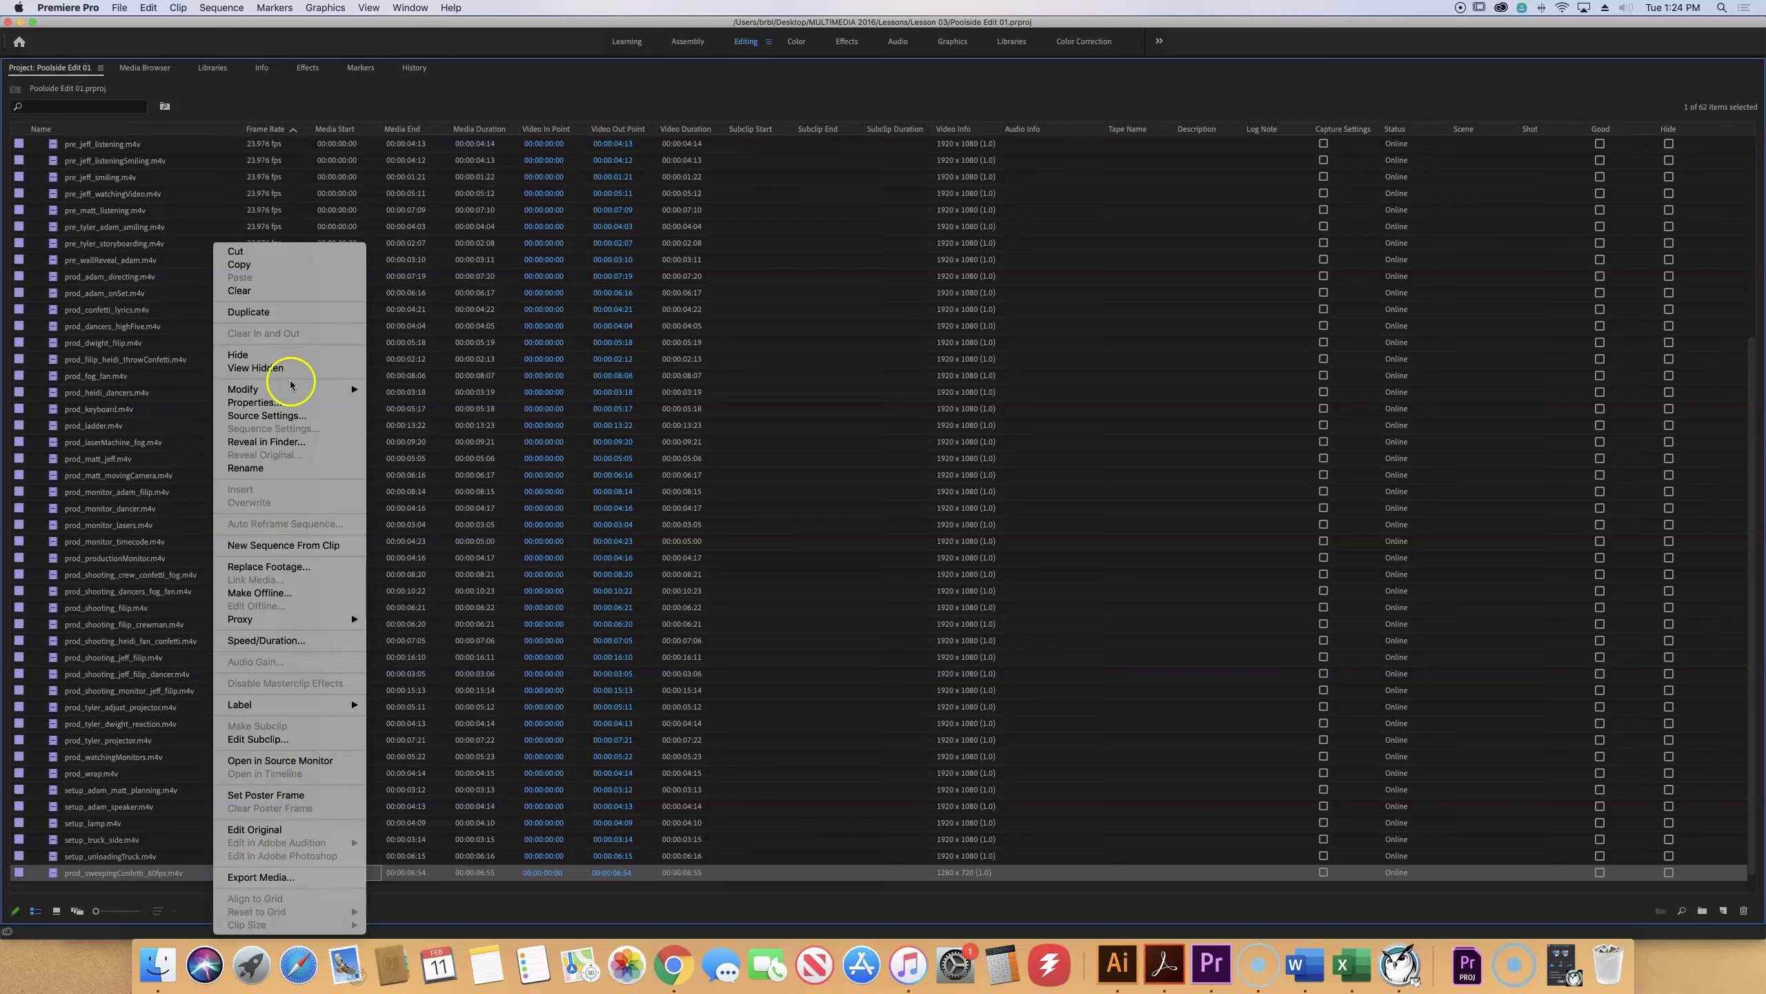
pyautogui.moveTo(290, 394)
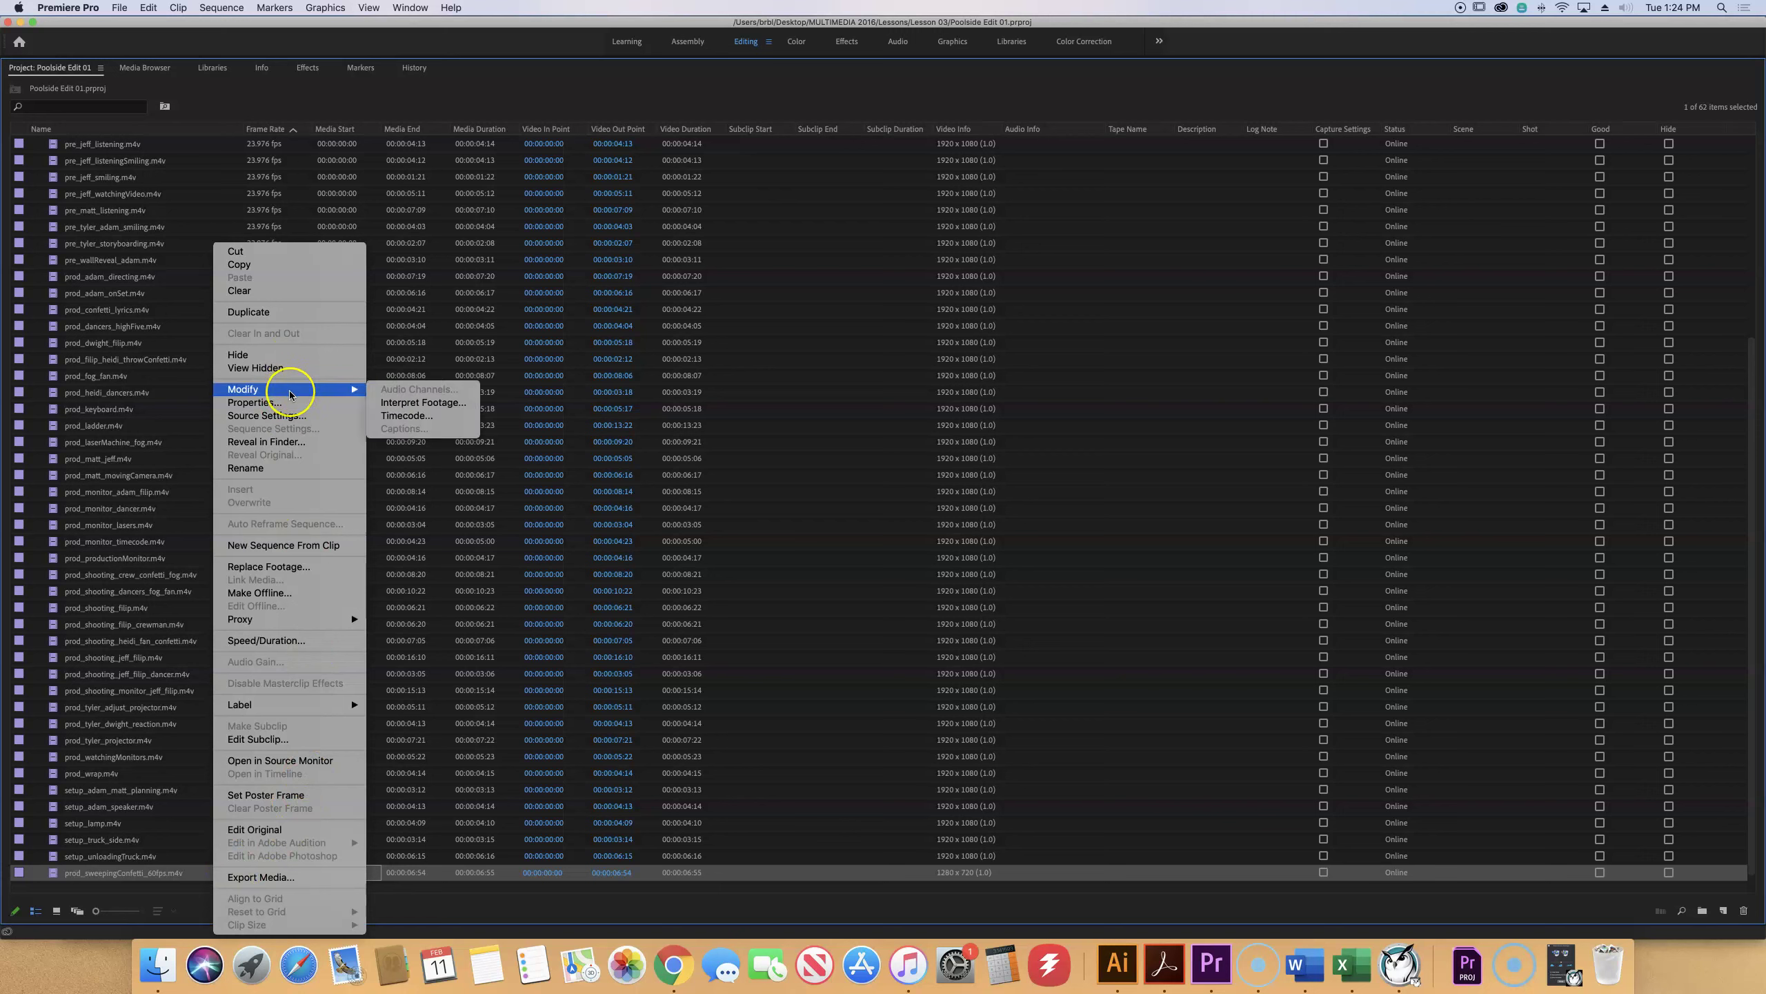
pyautogui.click(443, 403)
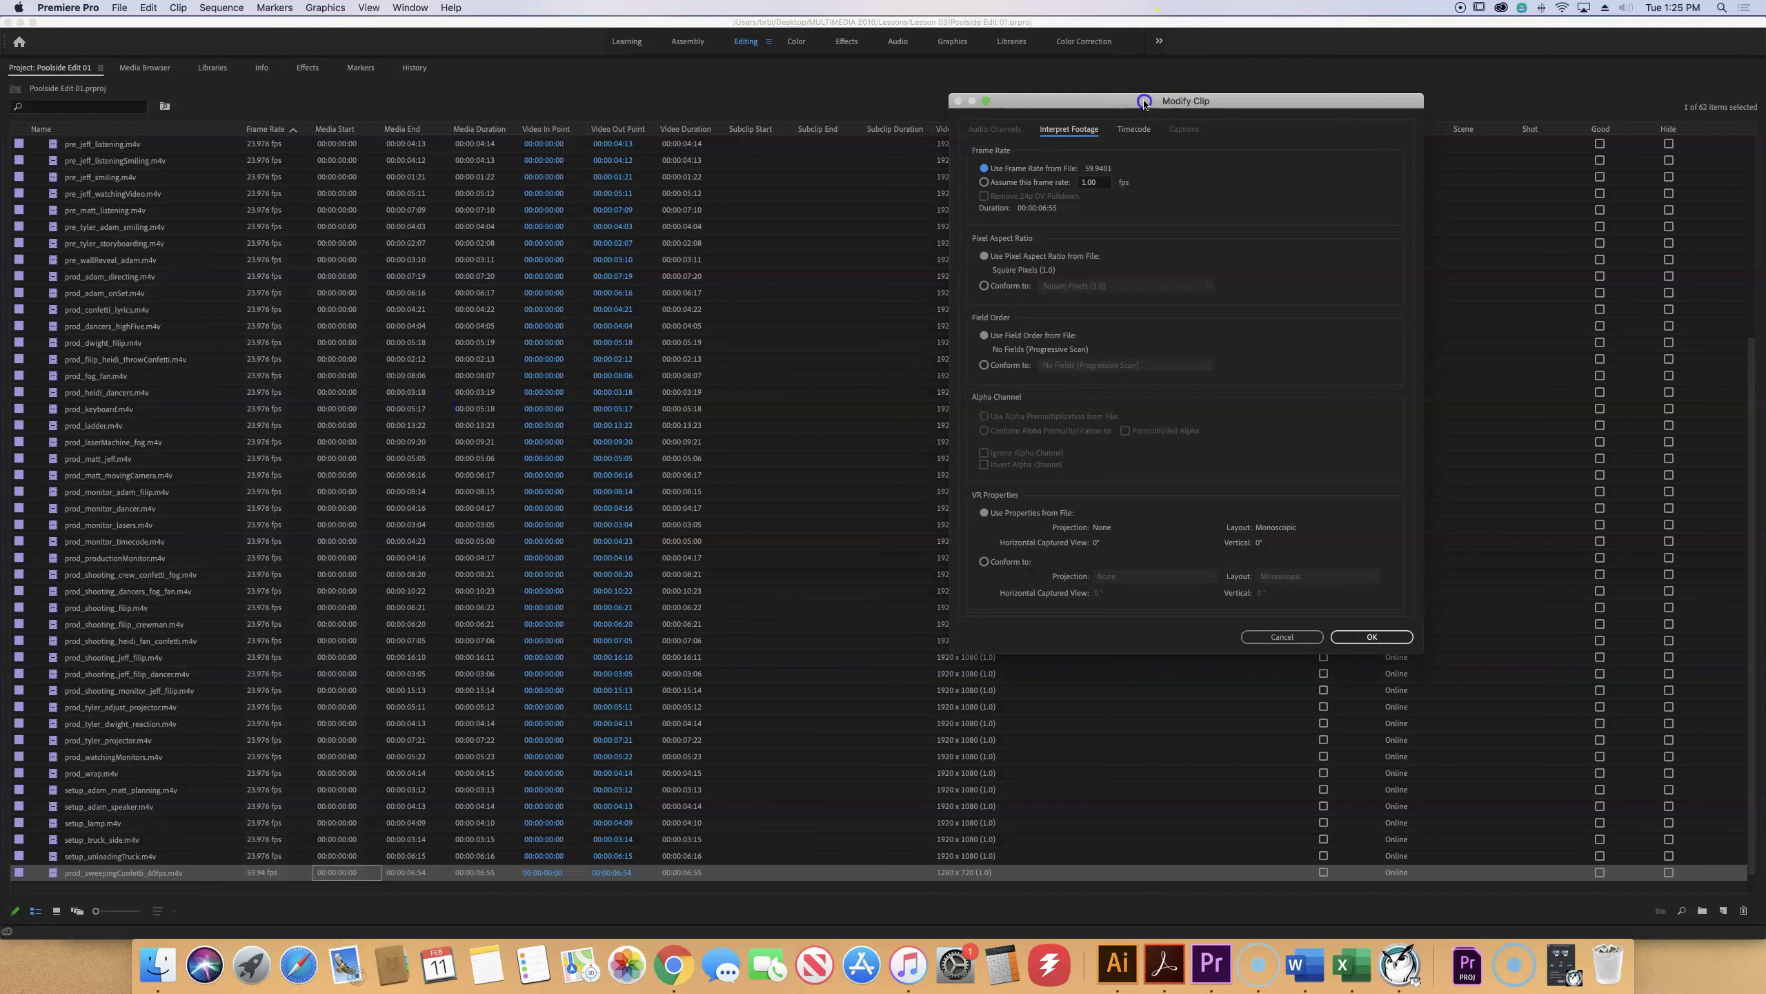
pyautogui.moveTo(1146, 102); pyautogui.dragTo(804, 89)
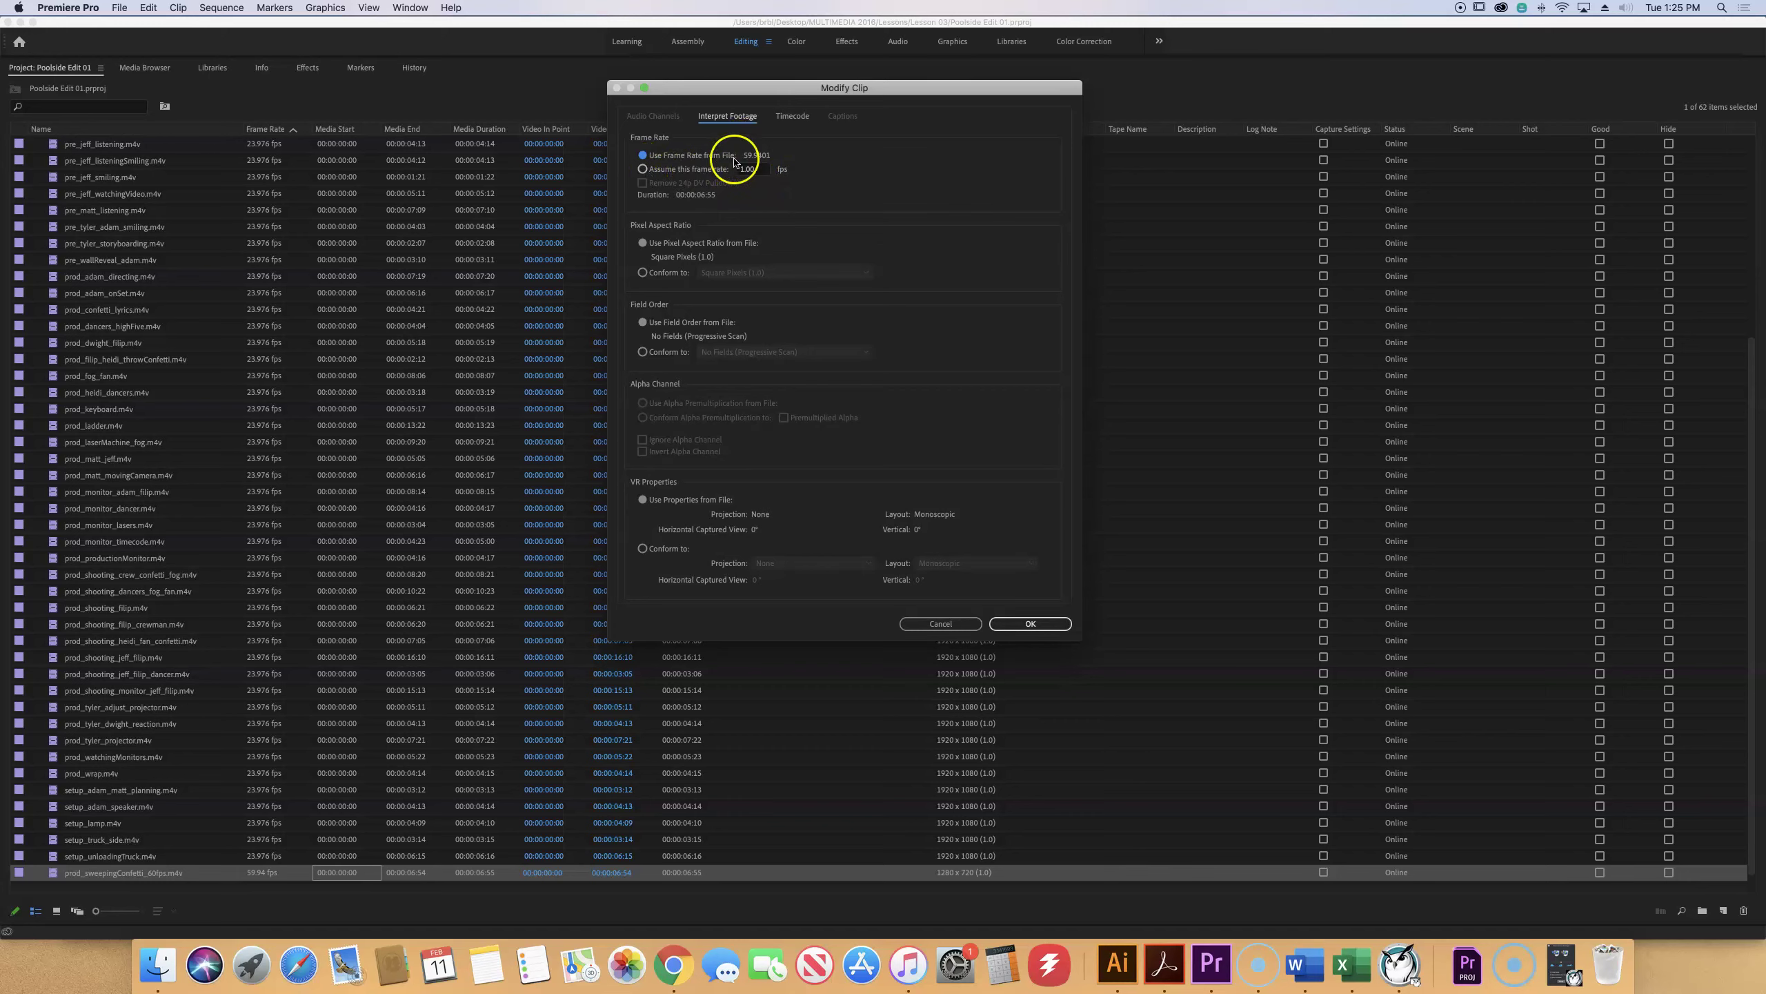
pyautogui.click(643, 168)
pyautogui.click(755, 170)
pyautogui.write('23.976')
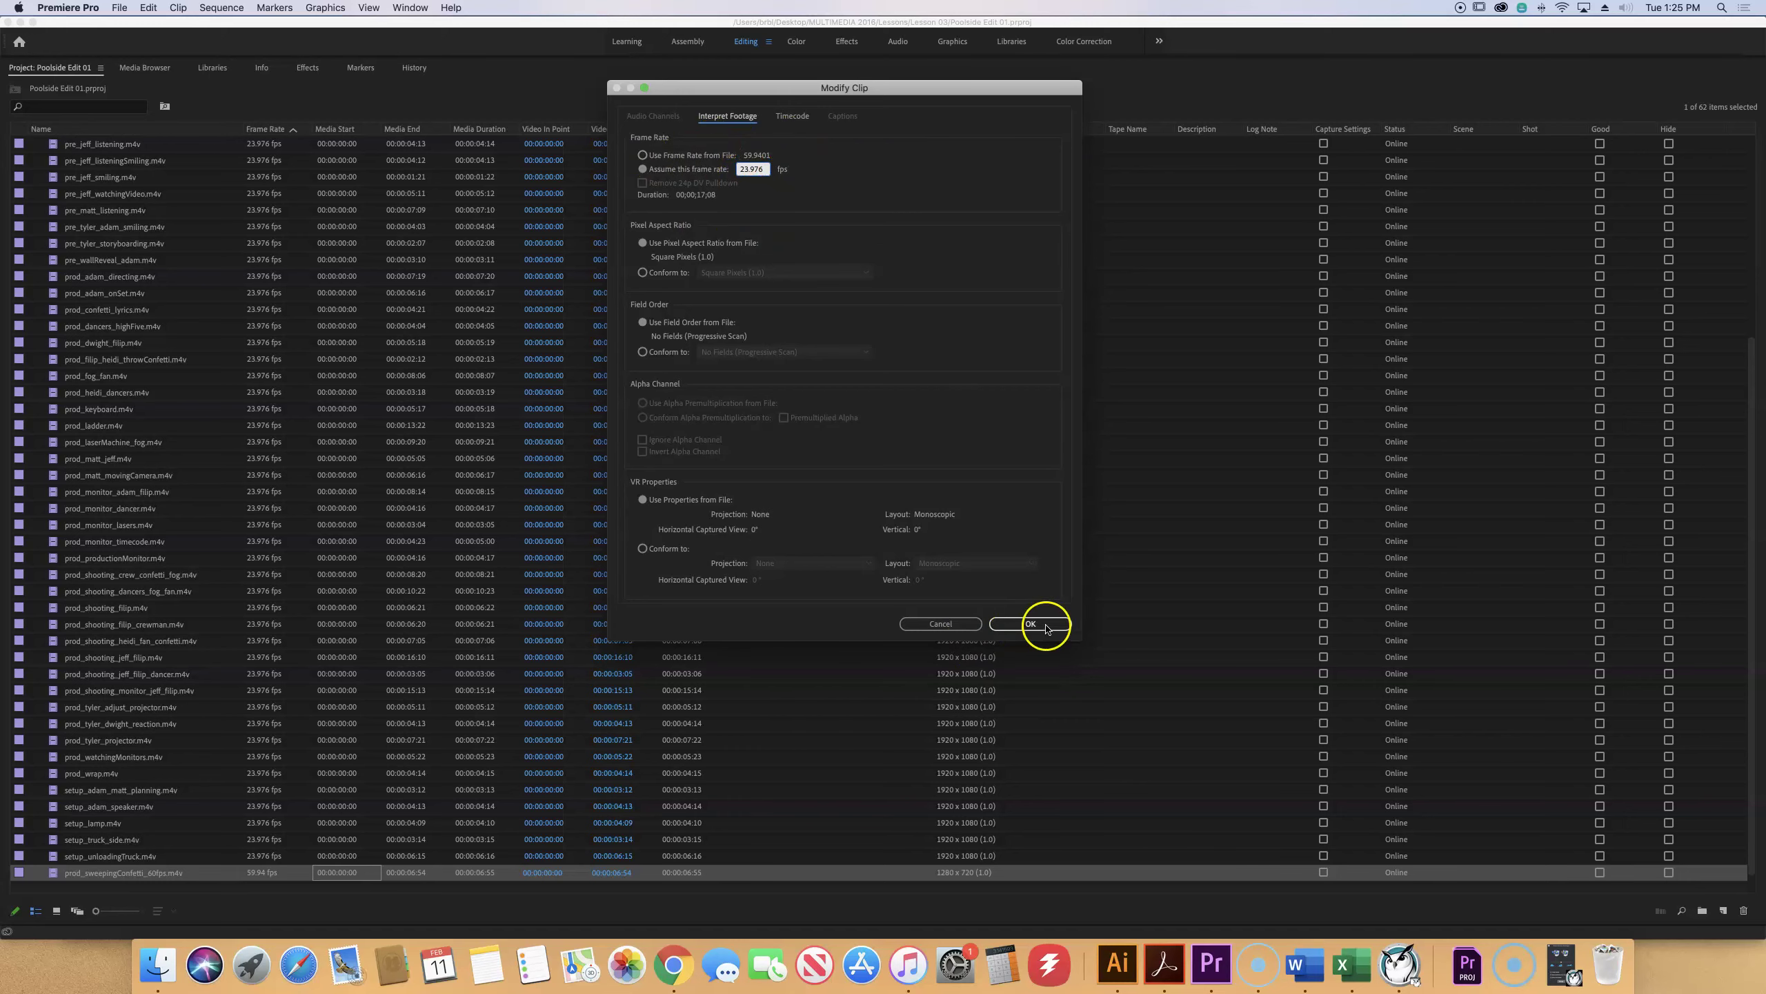
pyautogui.click(1031, 624)
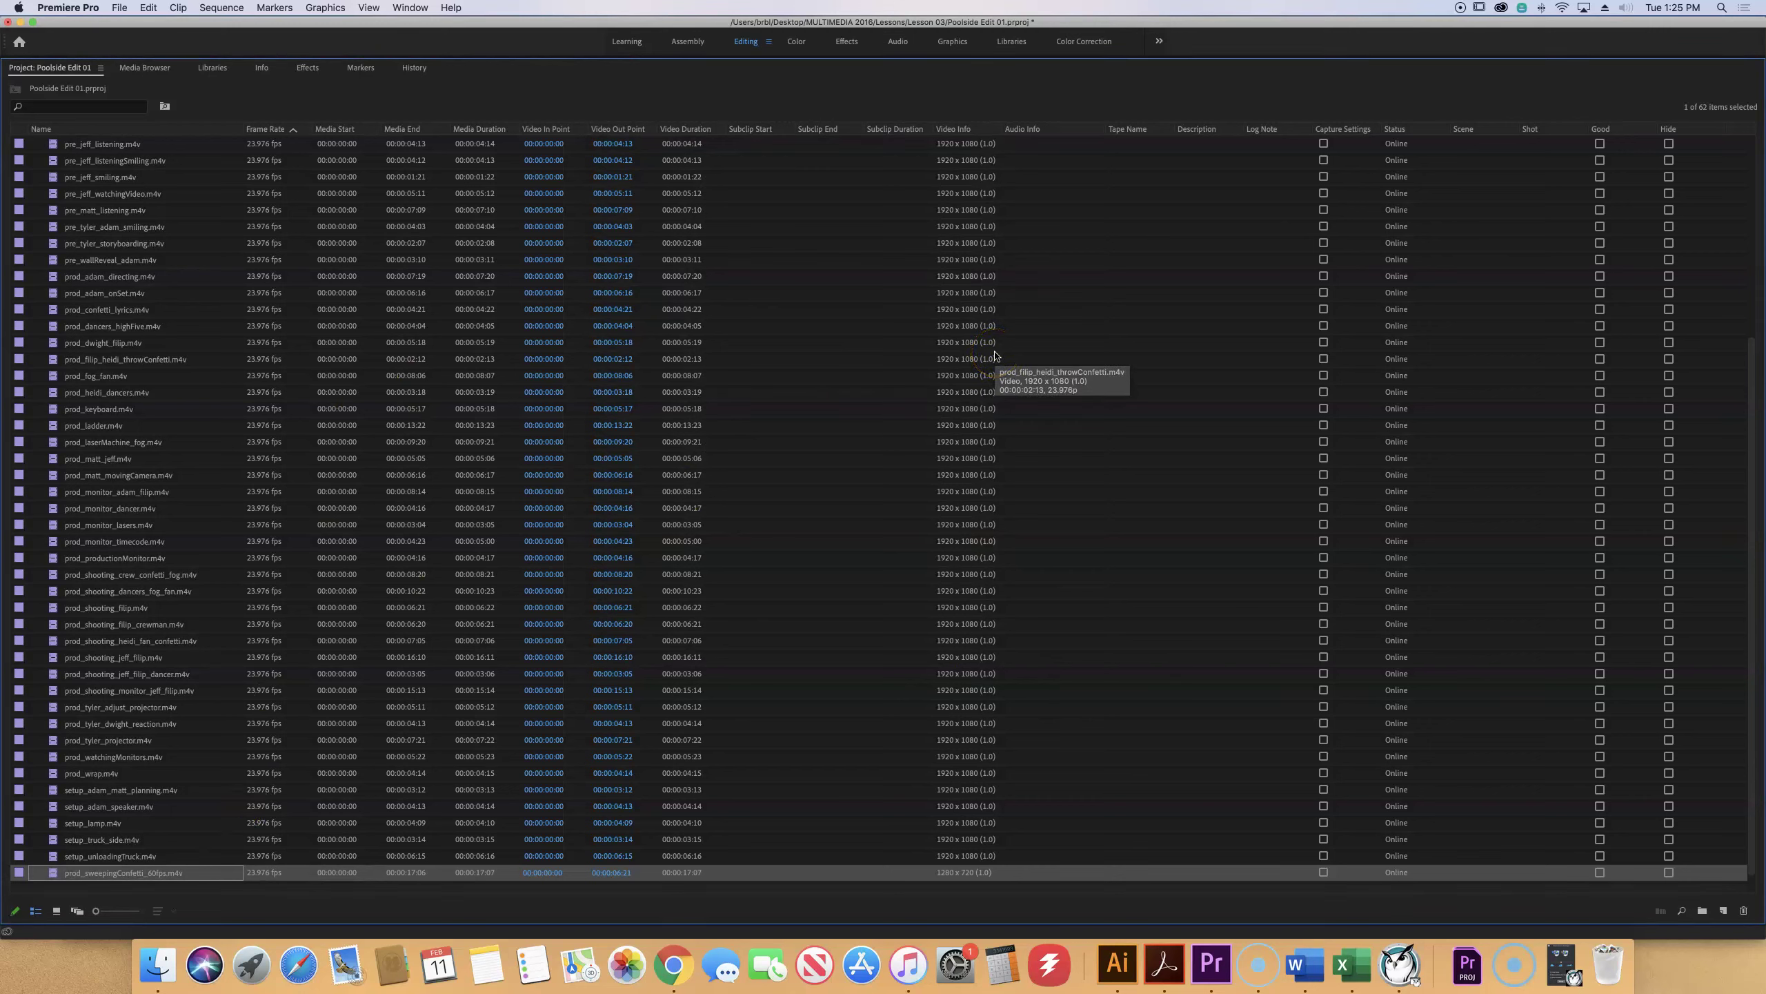
# Restore the layout, load the confetti clip in the Source monitor and play its 00:00:17:07 slow motion
pyautogui.press('`')
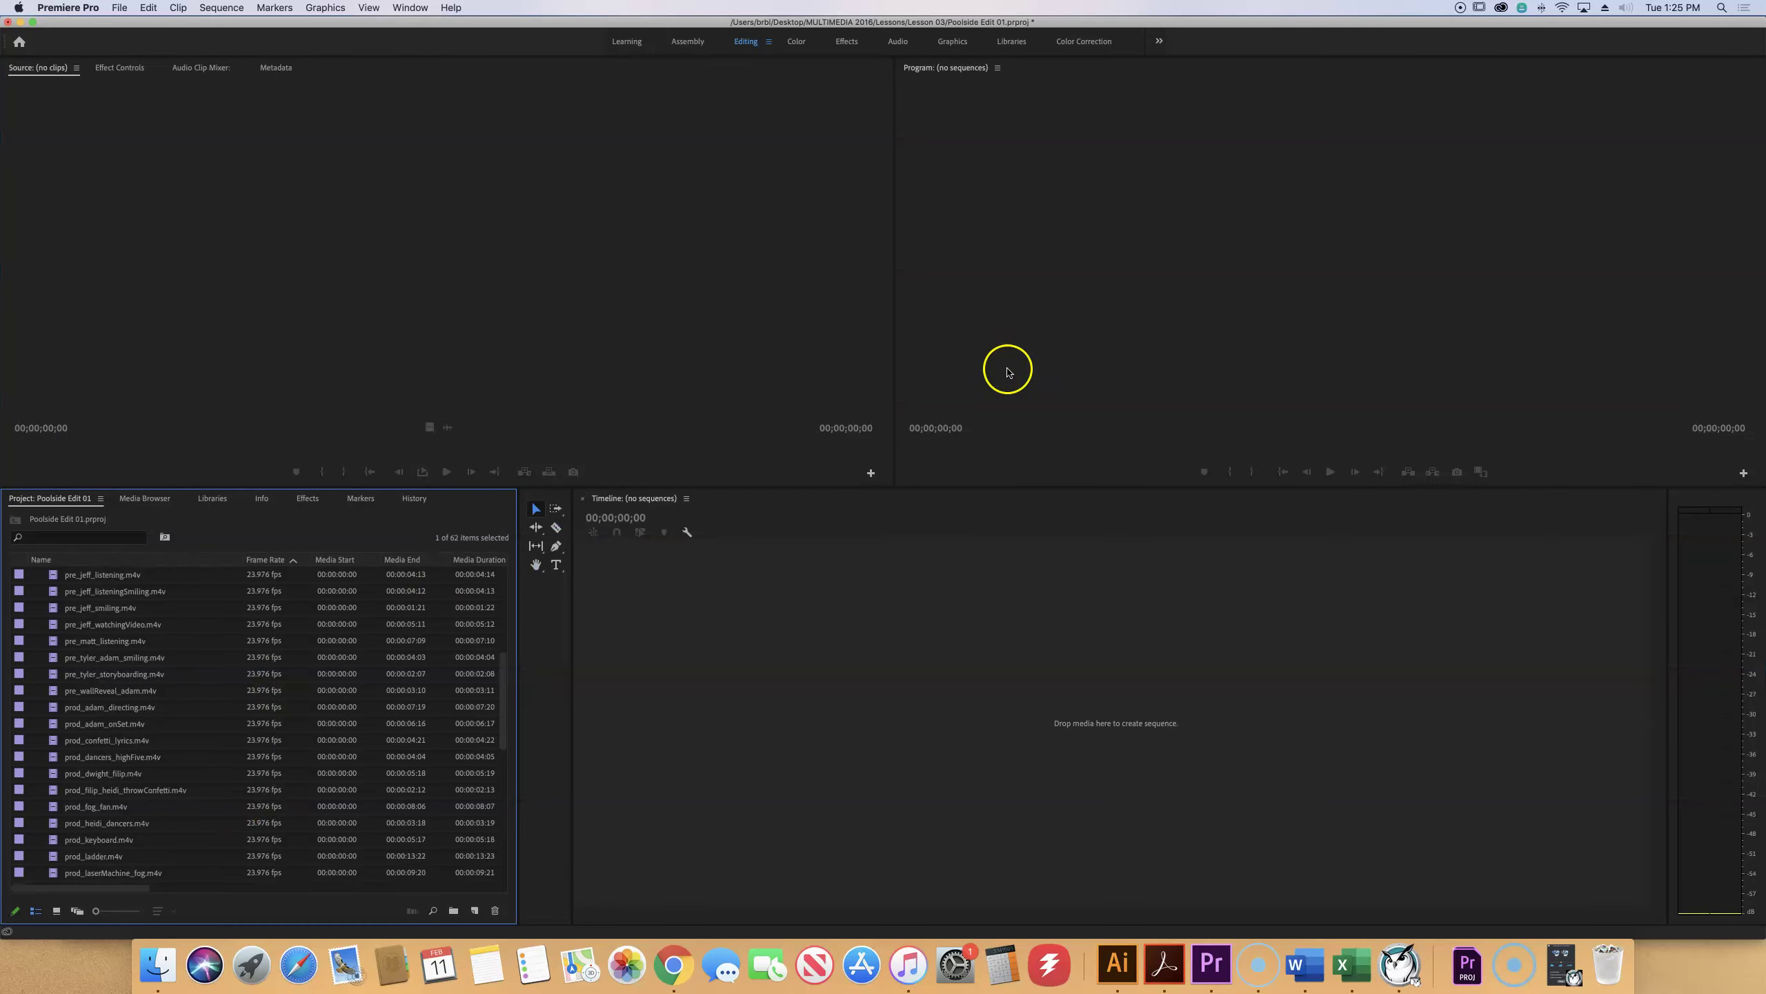
pyautogui.scroll(-10, 240, 797)
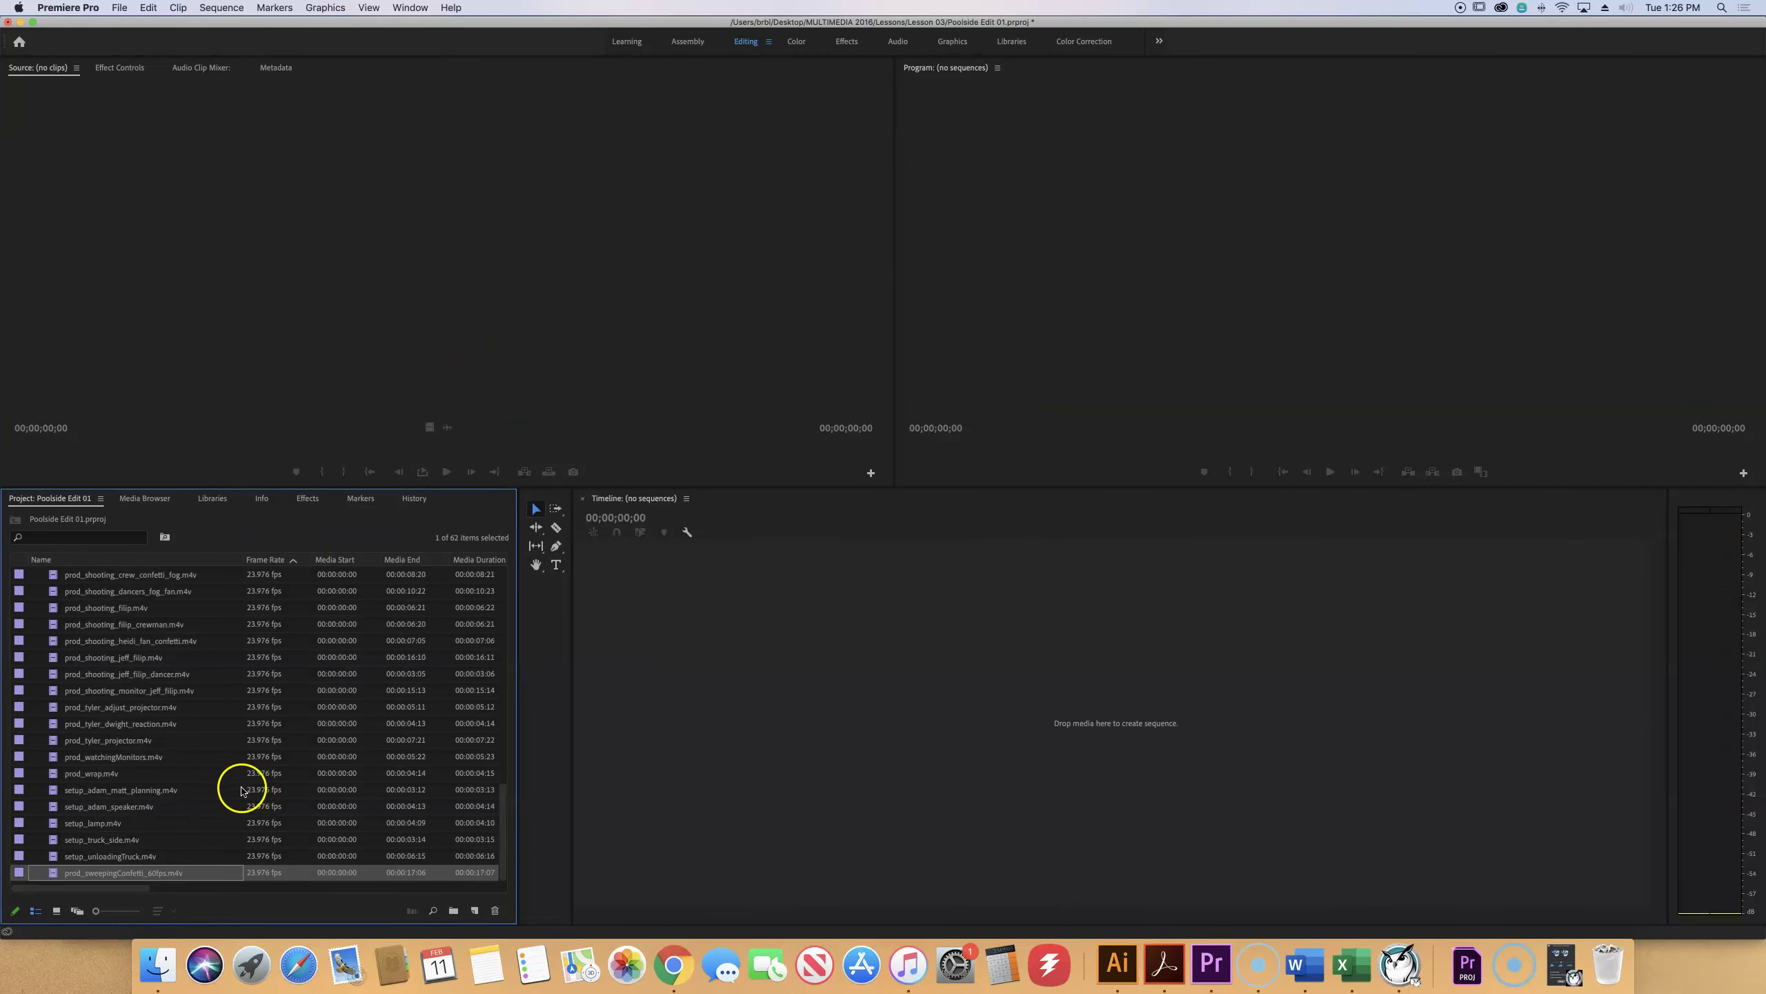
pyautogui.doubleClick(55, 874)
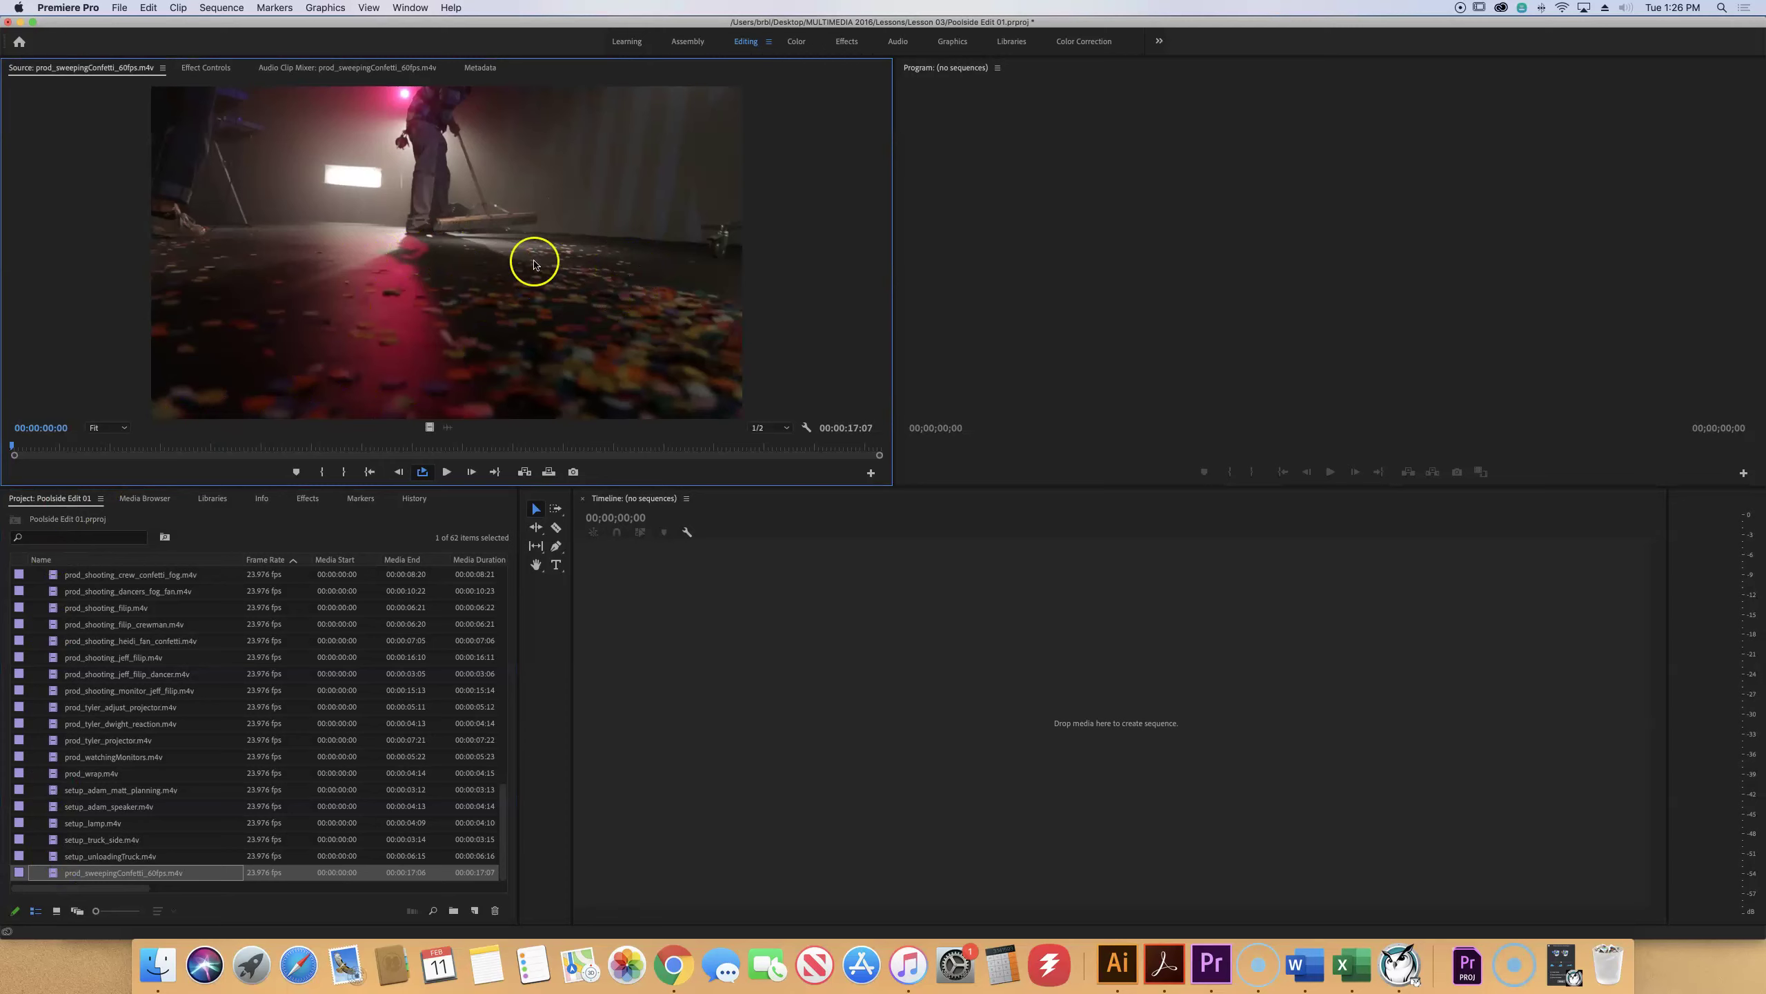
pyautogui.press('space')
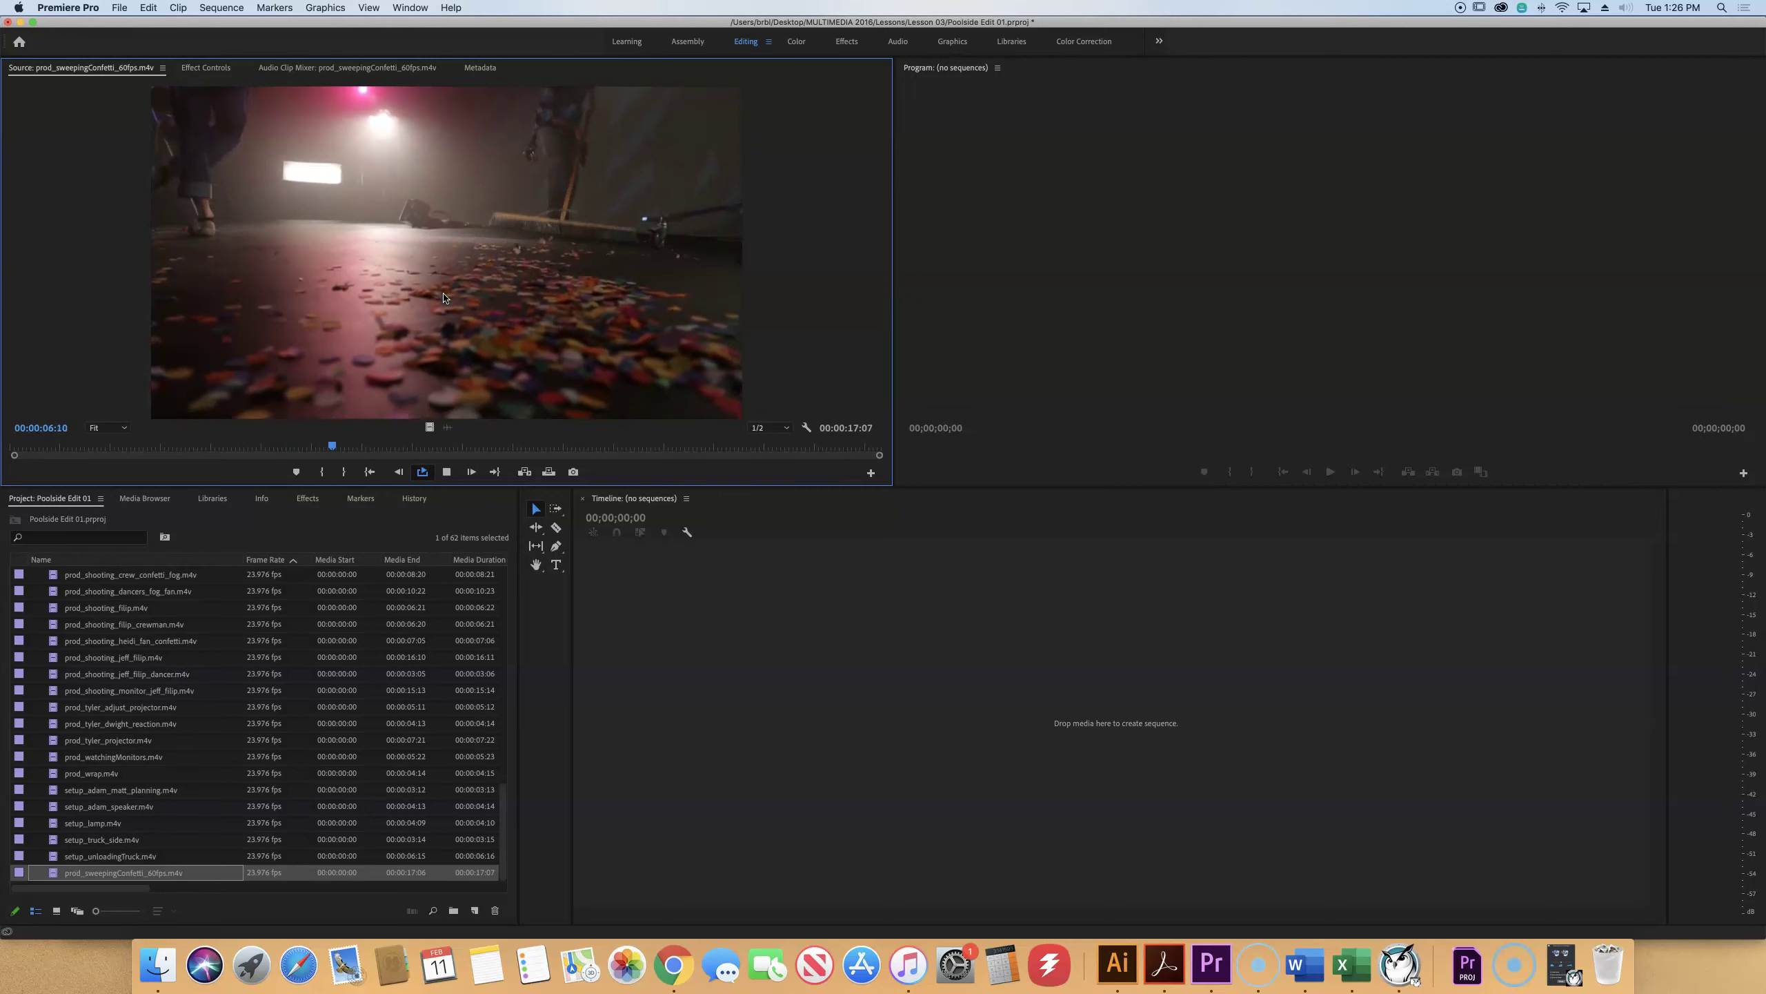
pyautogui.click(56, 714)
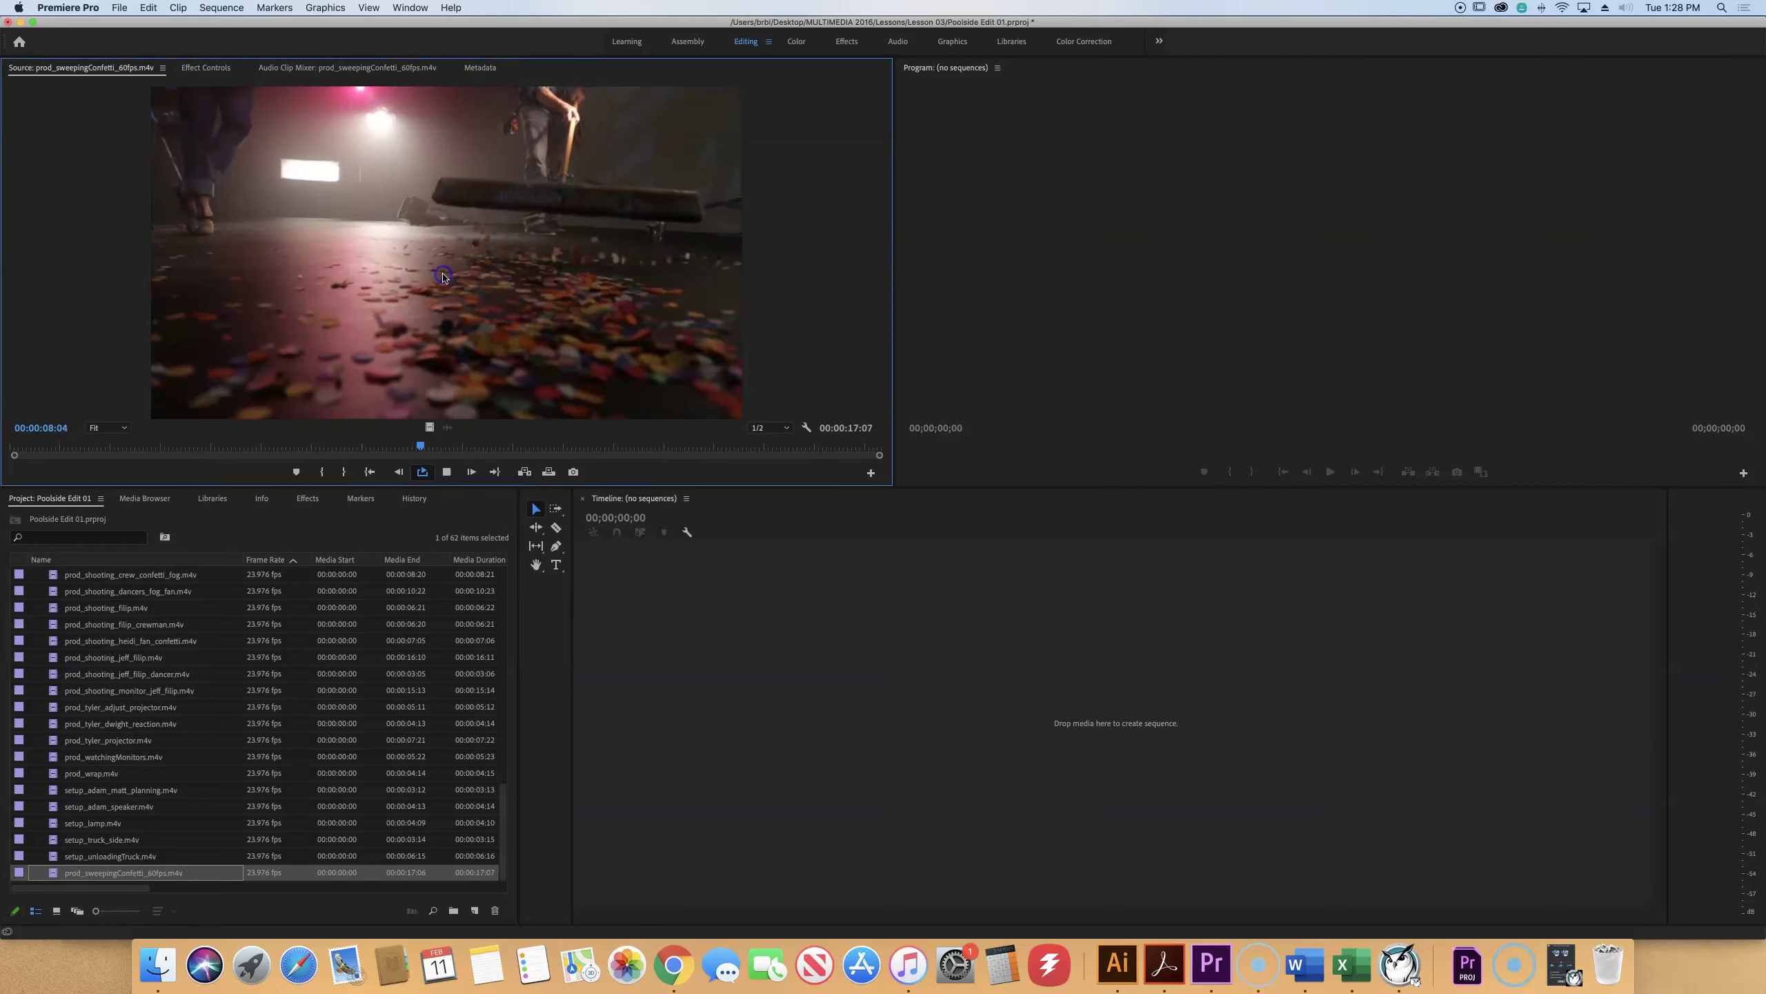
pyautogui.press('space')
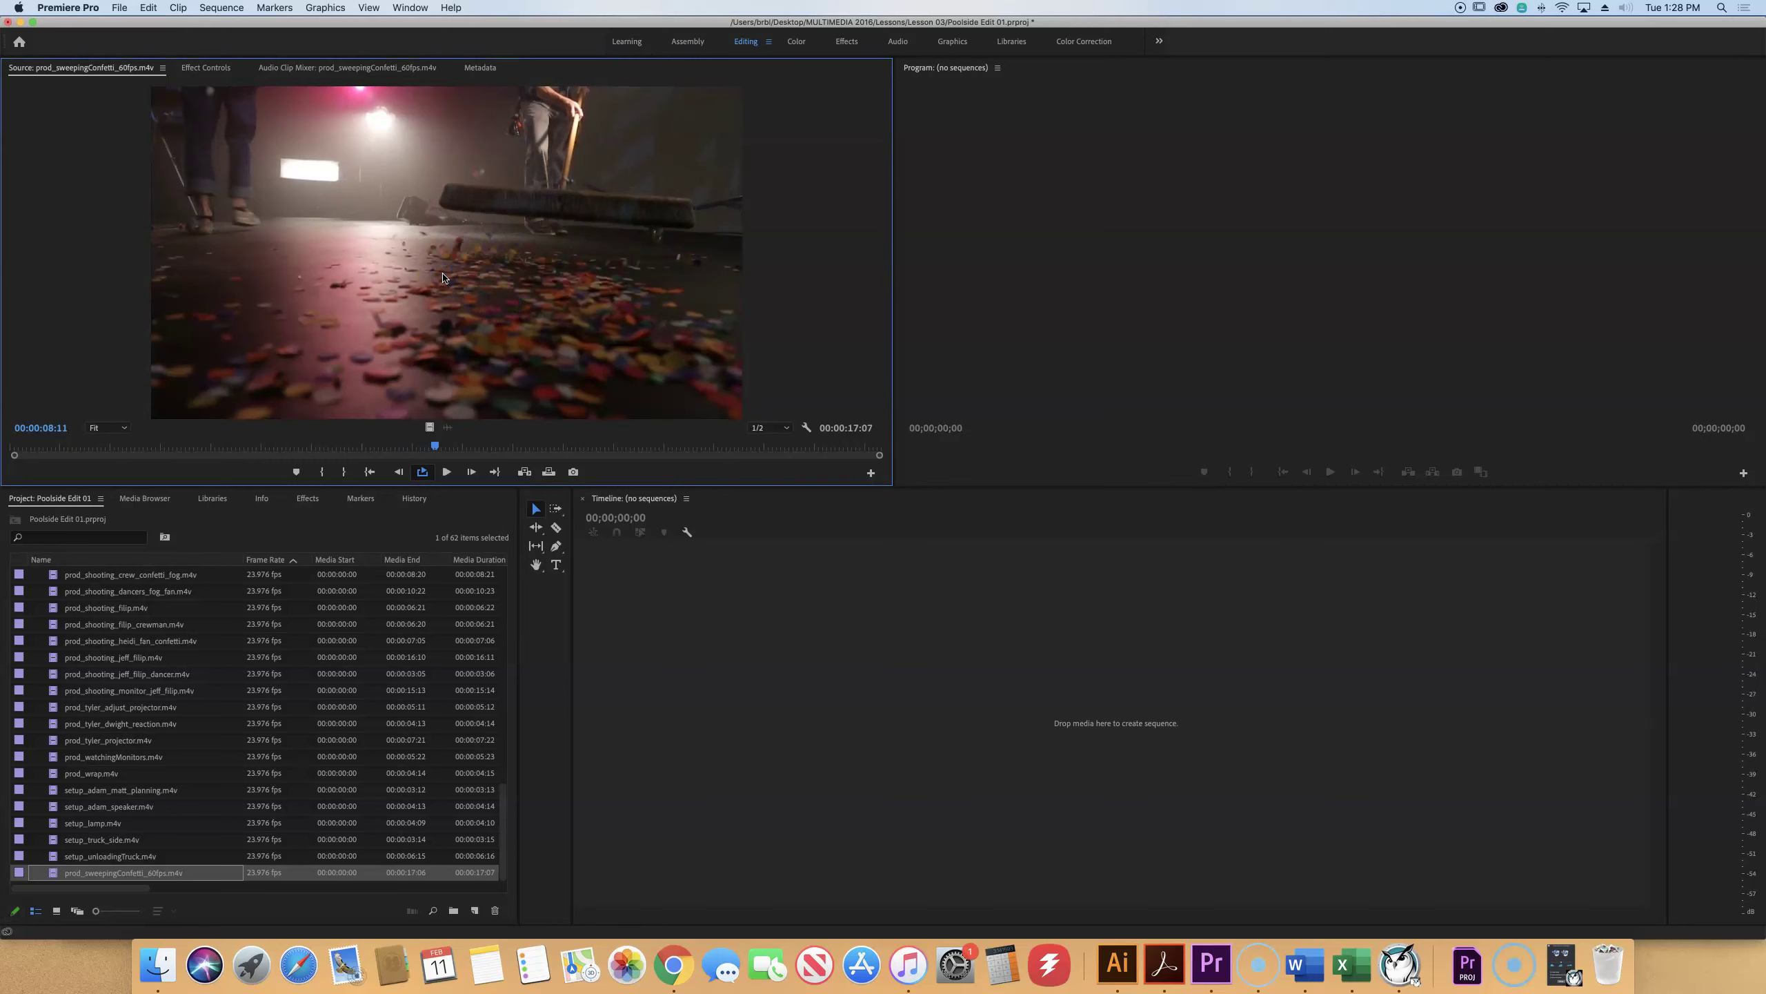
# Return to the Project panel and scroll through the 42 clips to the Interview and R3D bins
pyautogui.hotkey('shift', '8')
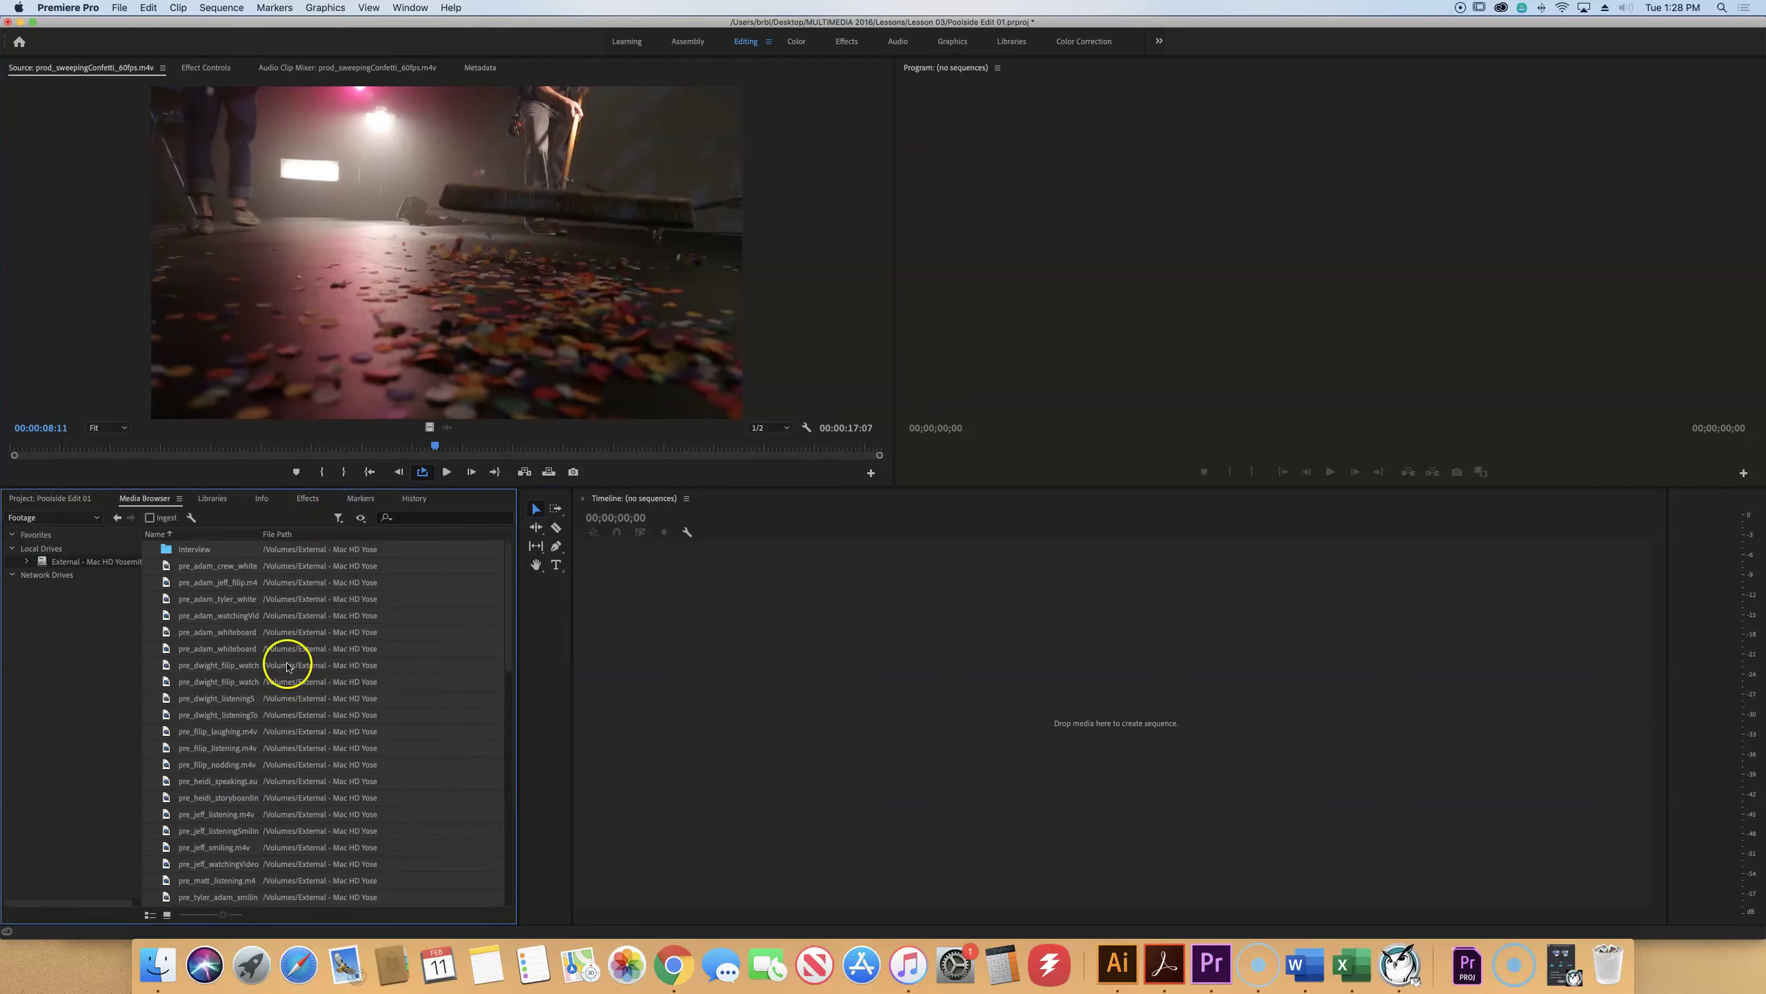
pyautogui.click(48, 502)
pyautogui.scroll(3, 278, 695)
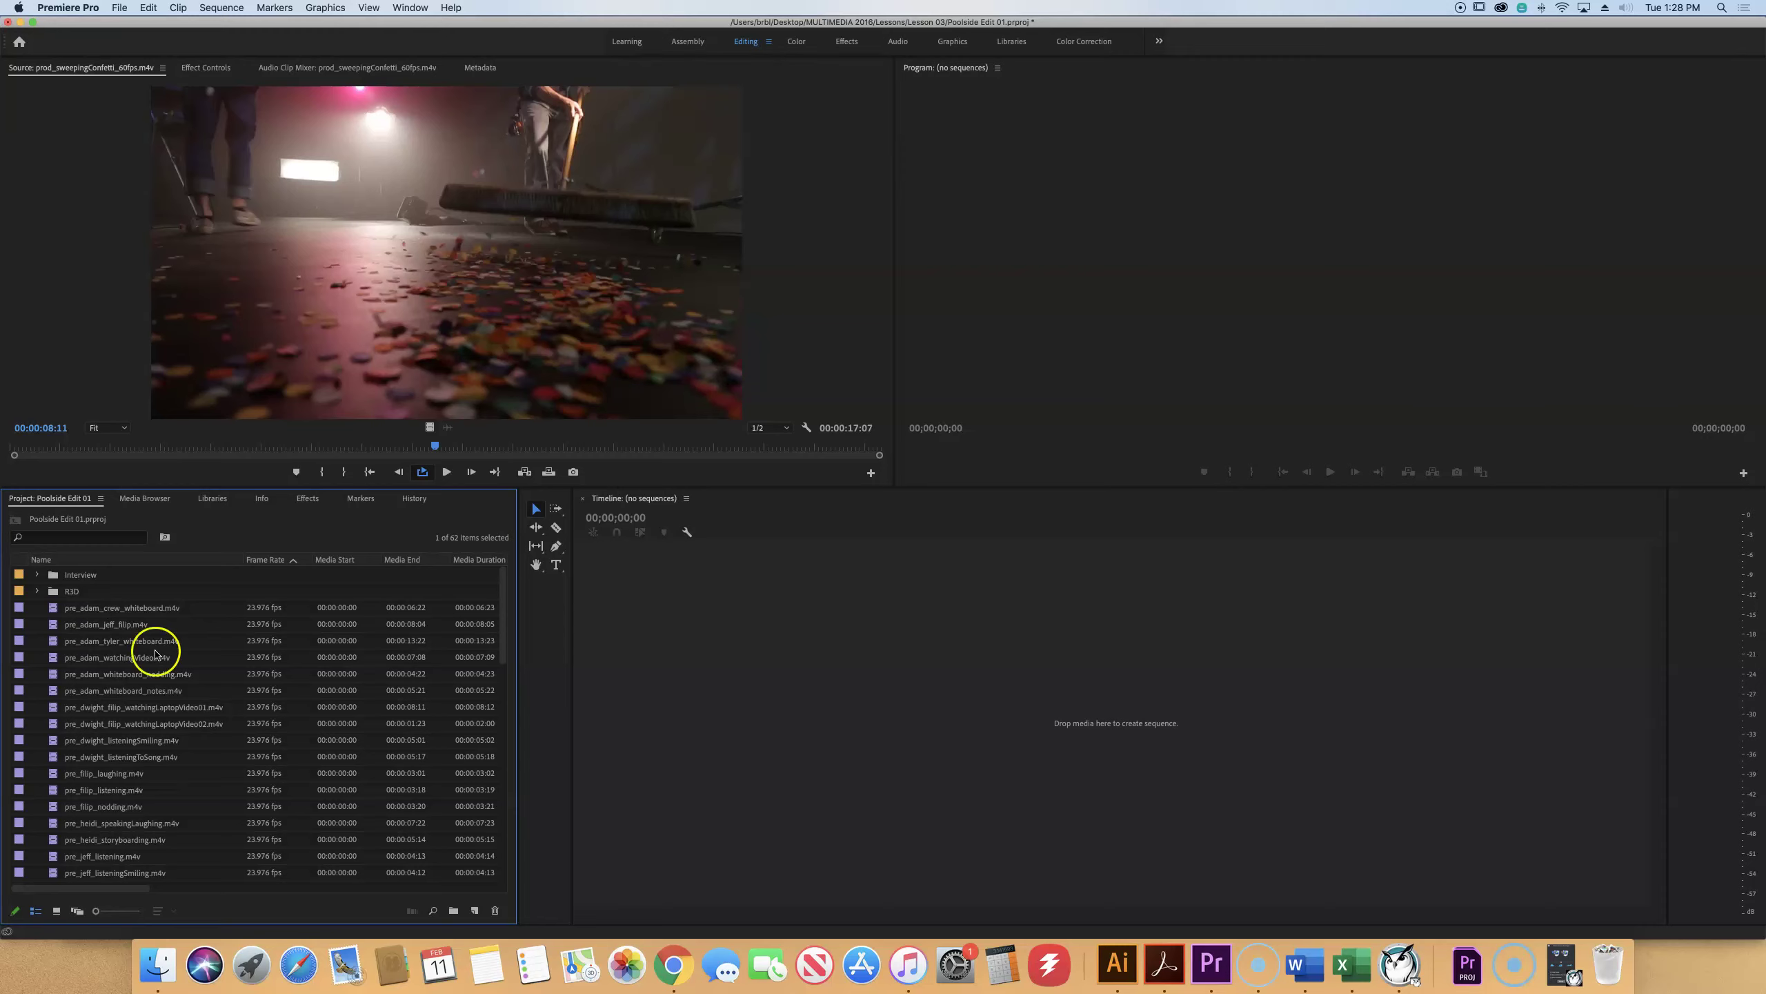
pyautogui.scroll(-10, 134, 664)
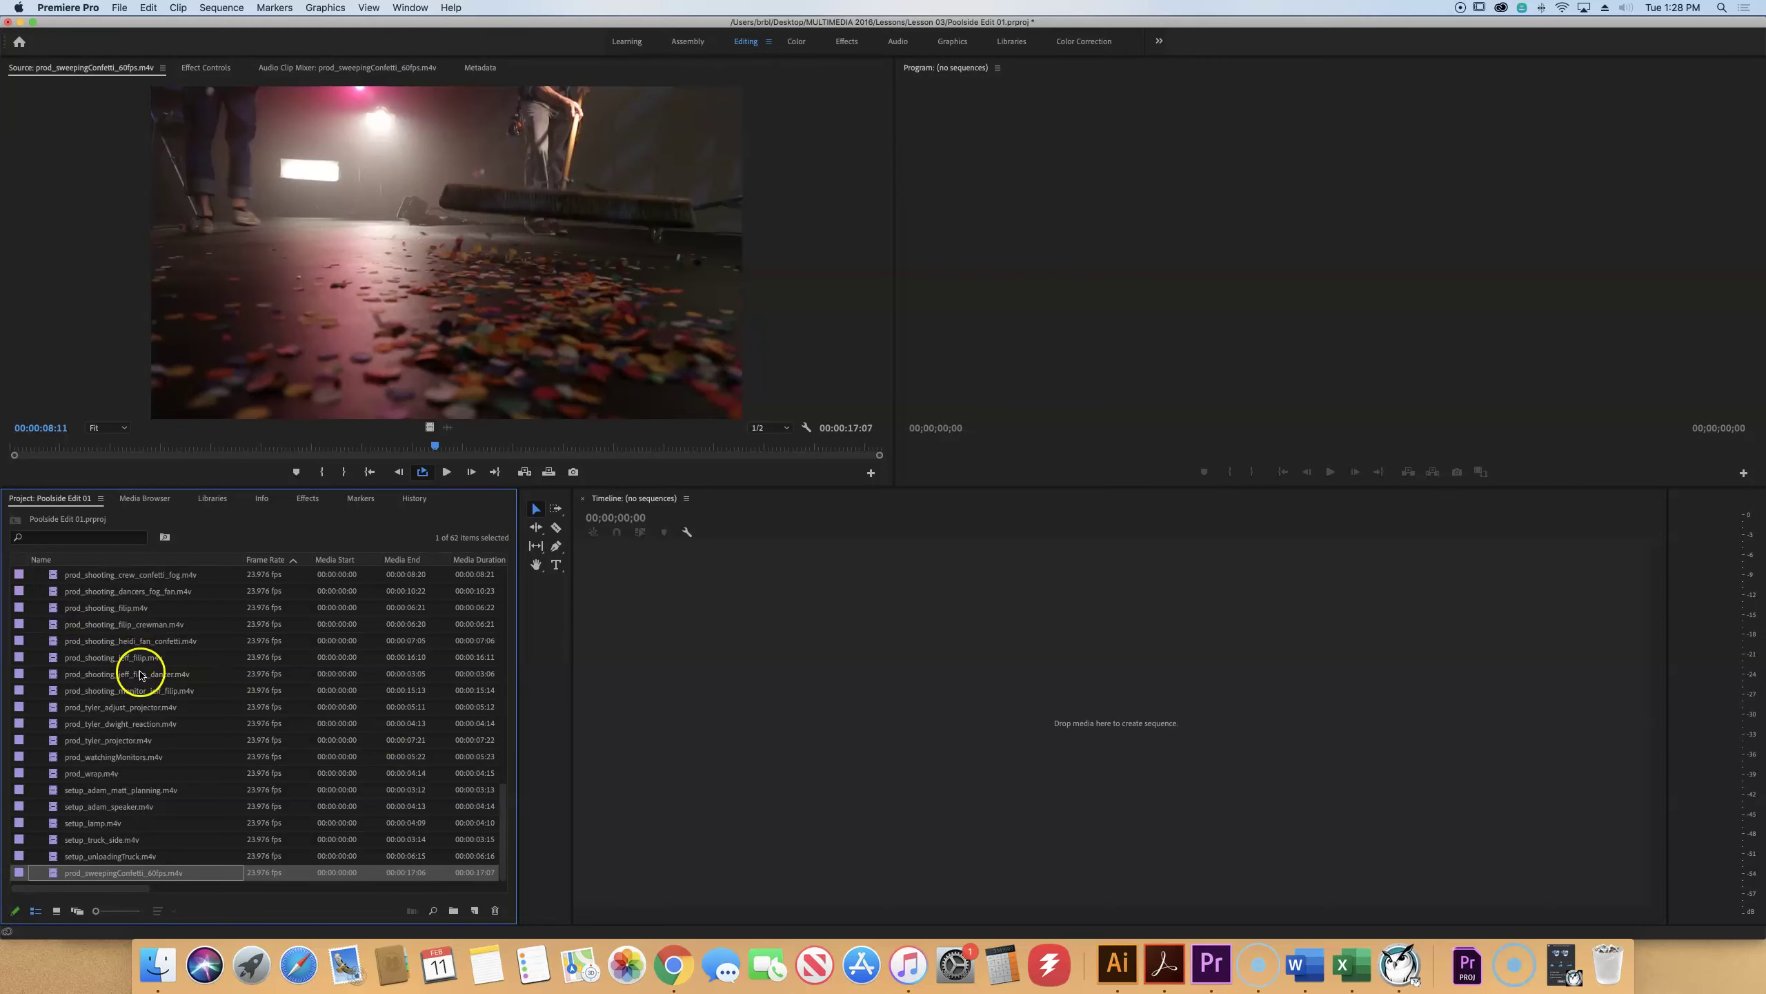
pyautogui.scroll(5, 105, 695)
pyautogui.scroll(8, 101, 694)
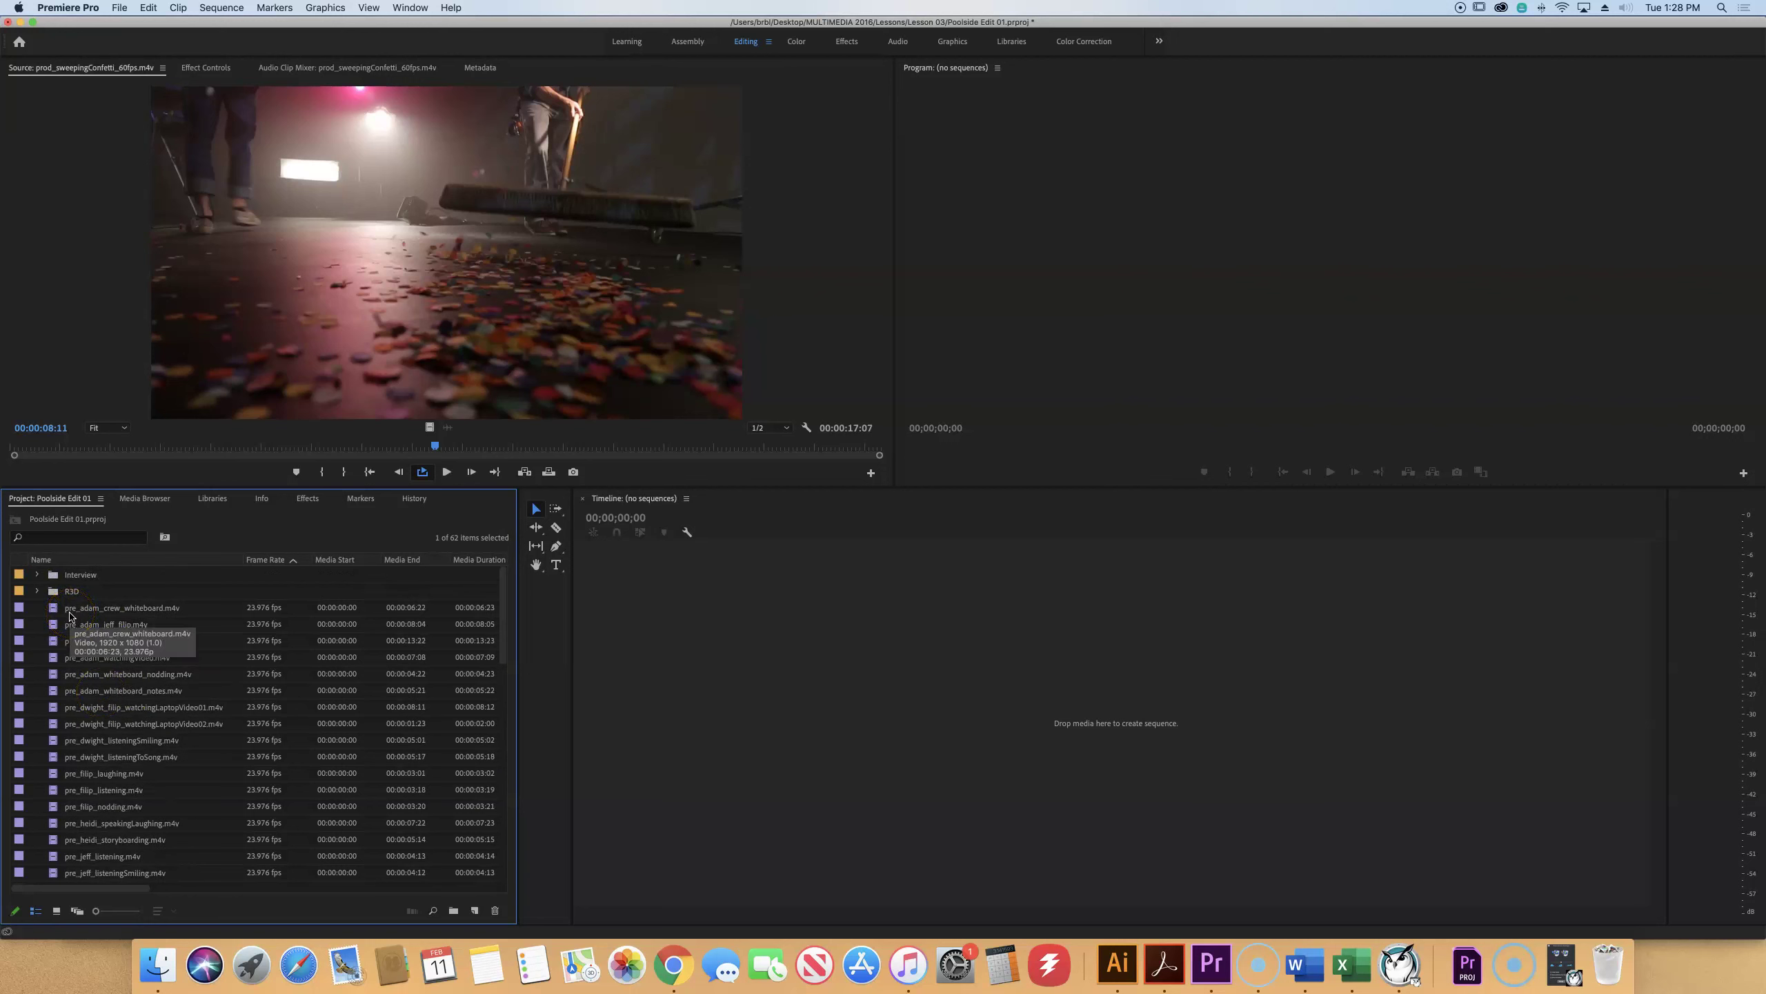
pyautogui.scroll(-6, 87, 690)
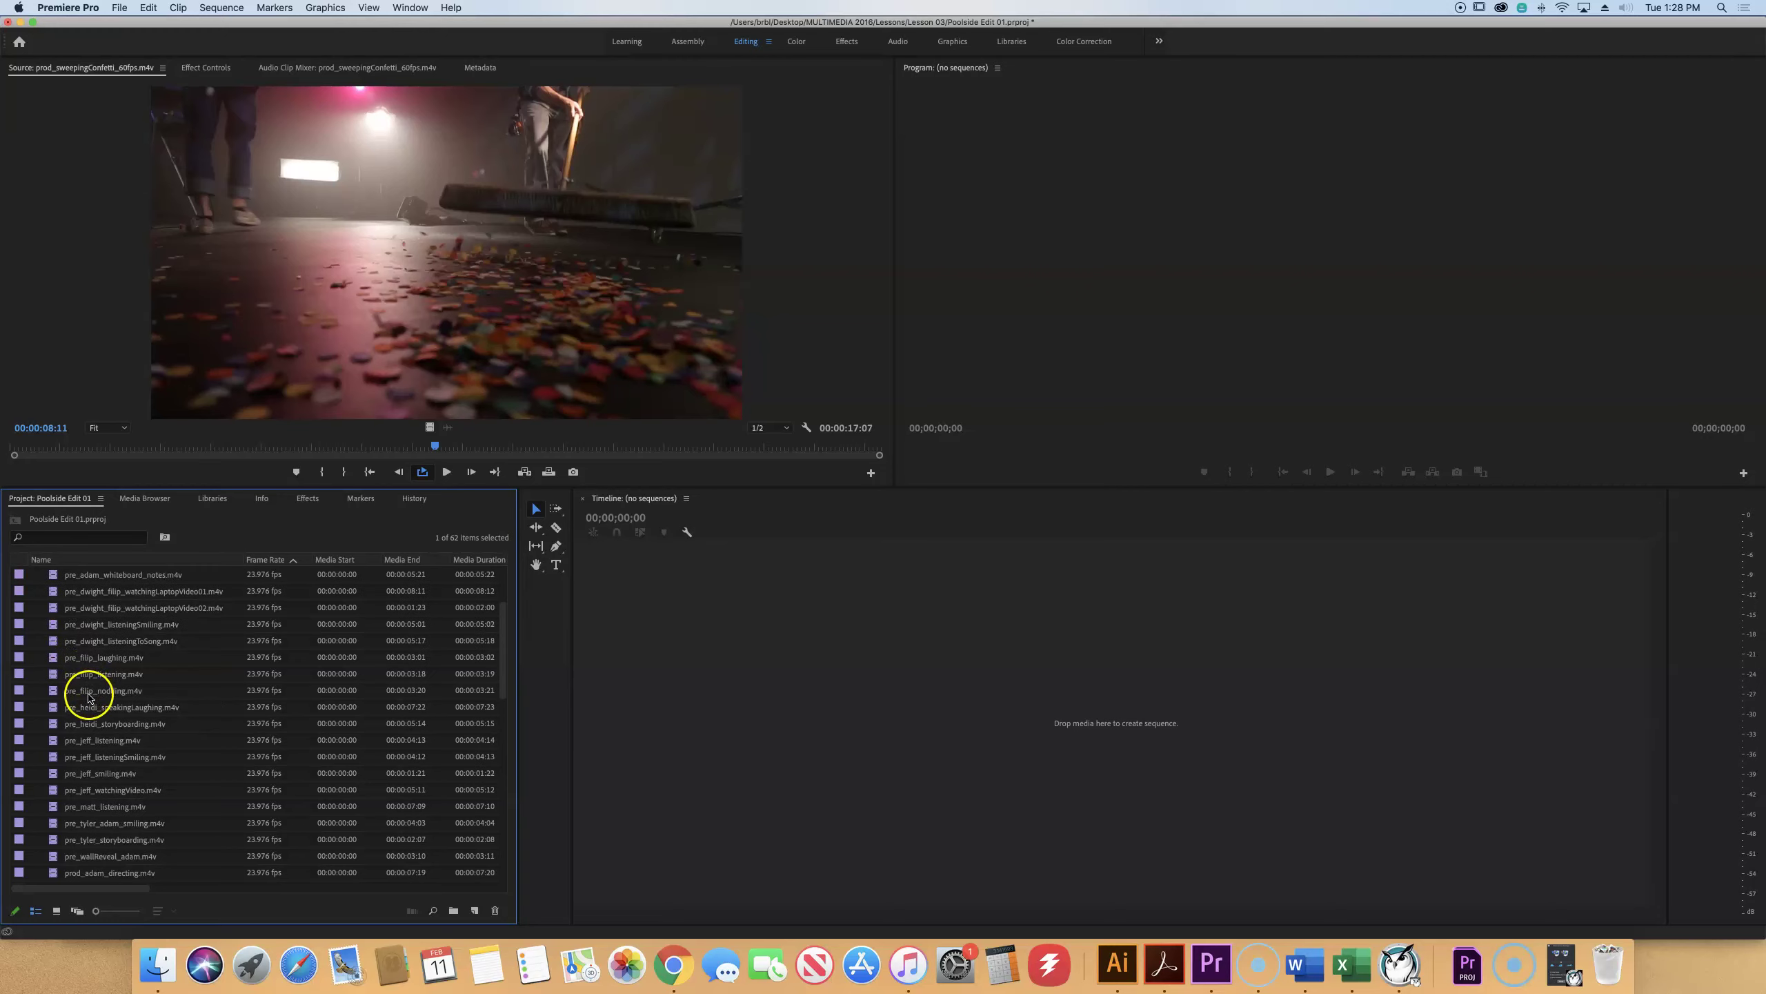
pyautogui.scroll(-2, 89, 702)
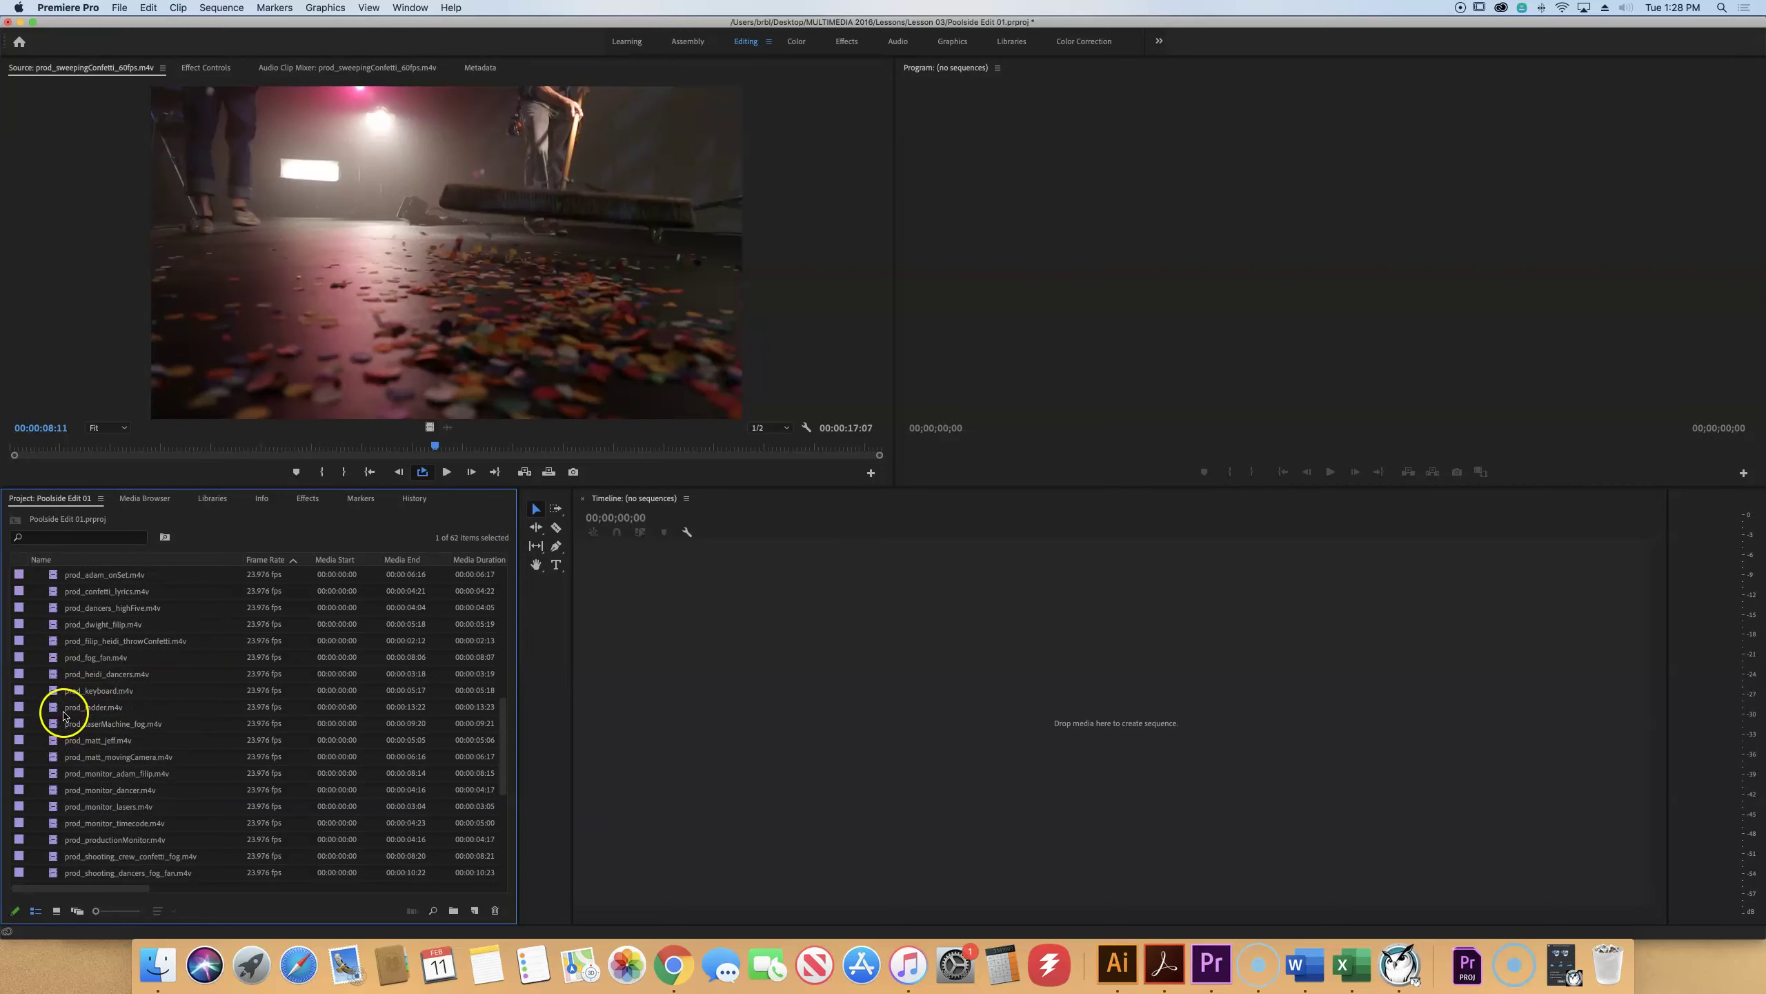
pyautogui.scroll(-6, 72, 724)
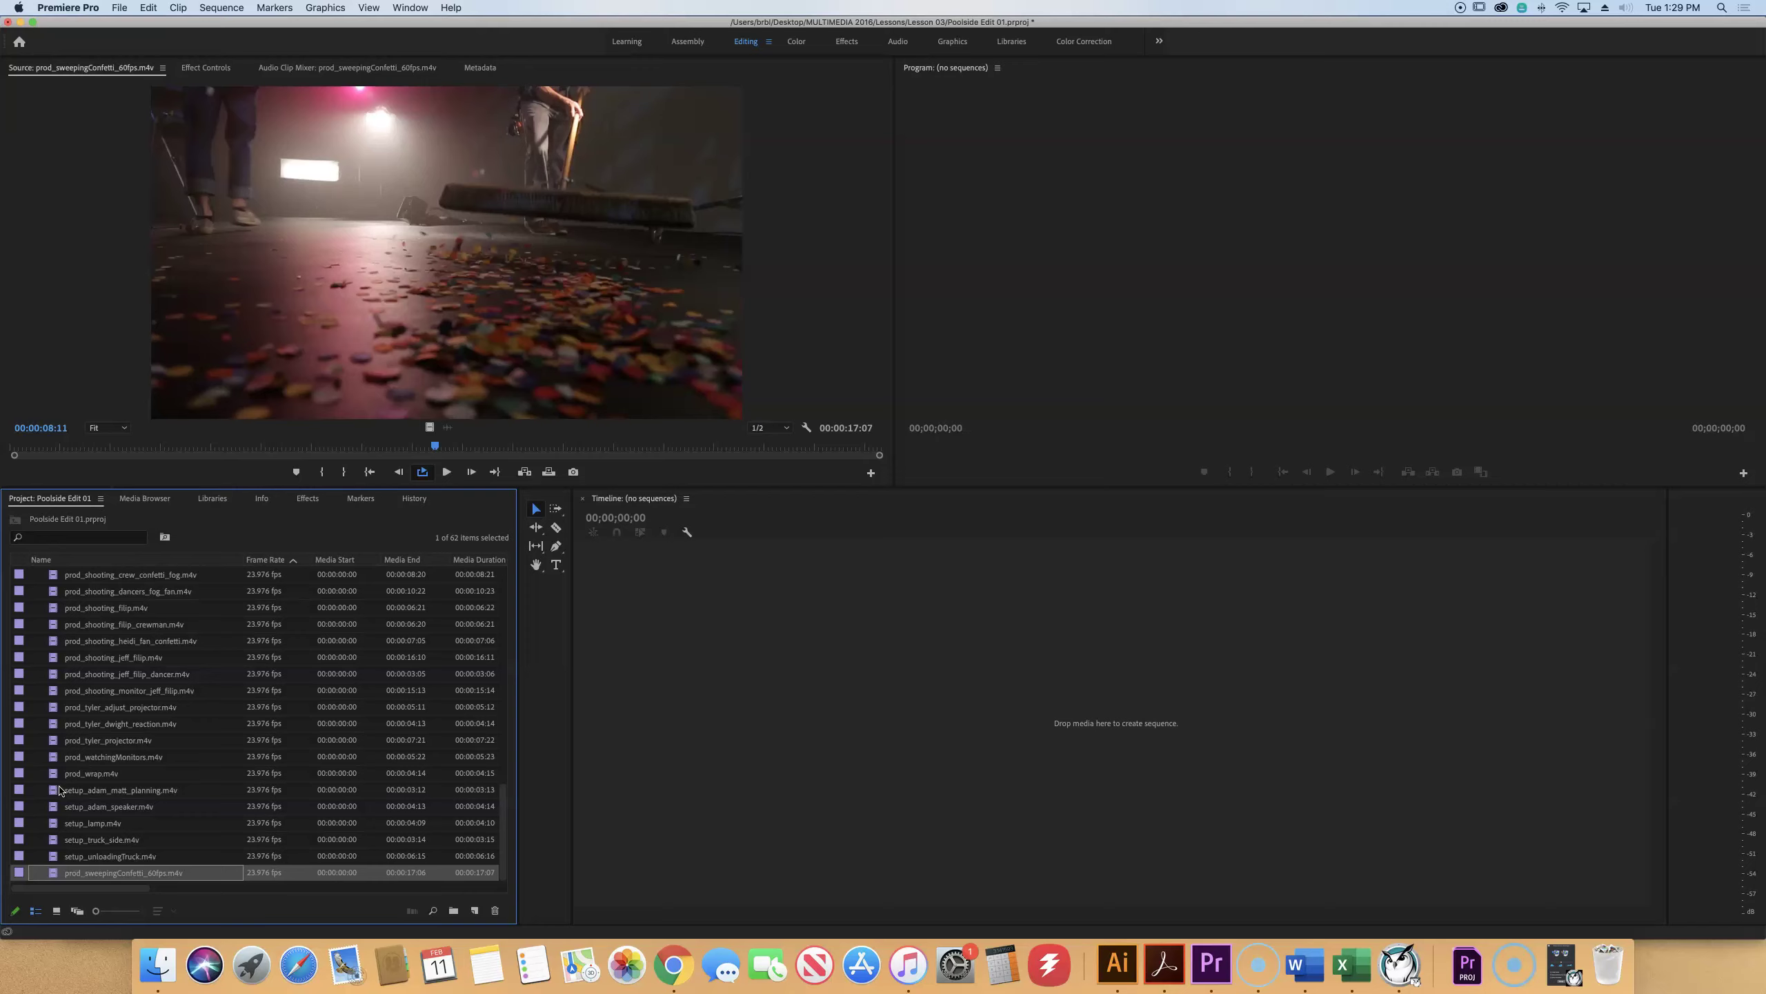
pyautogui.scroll(15, 216, 703)
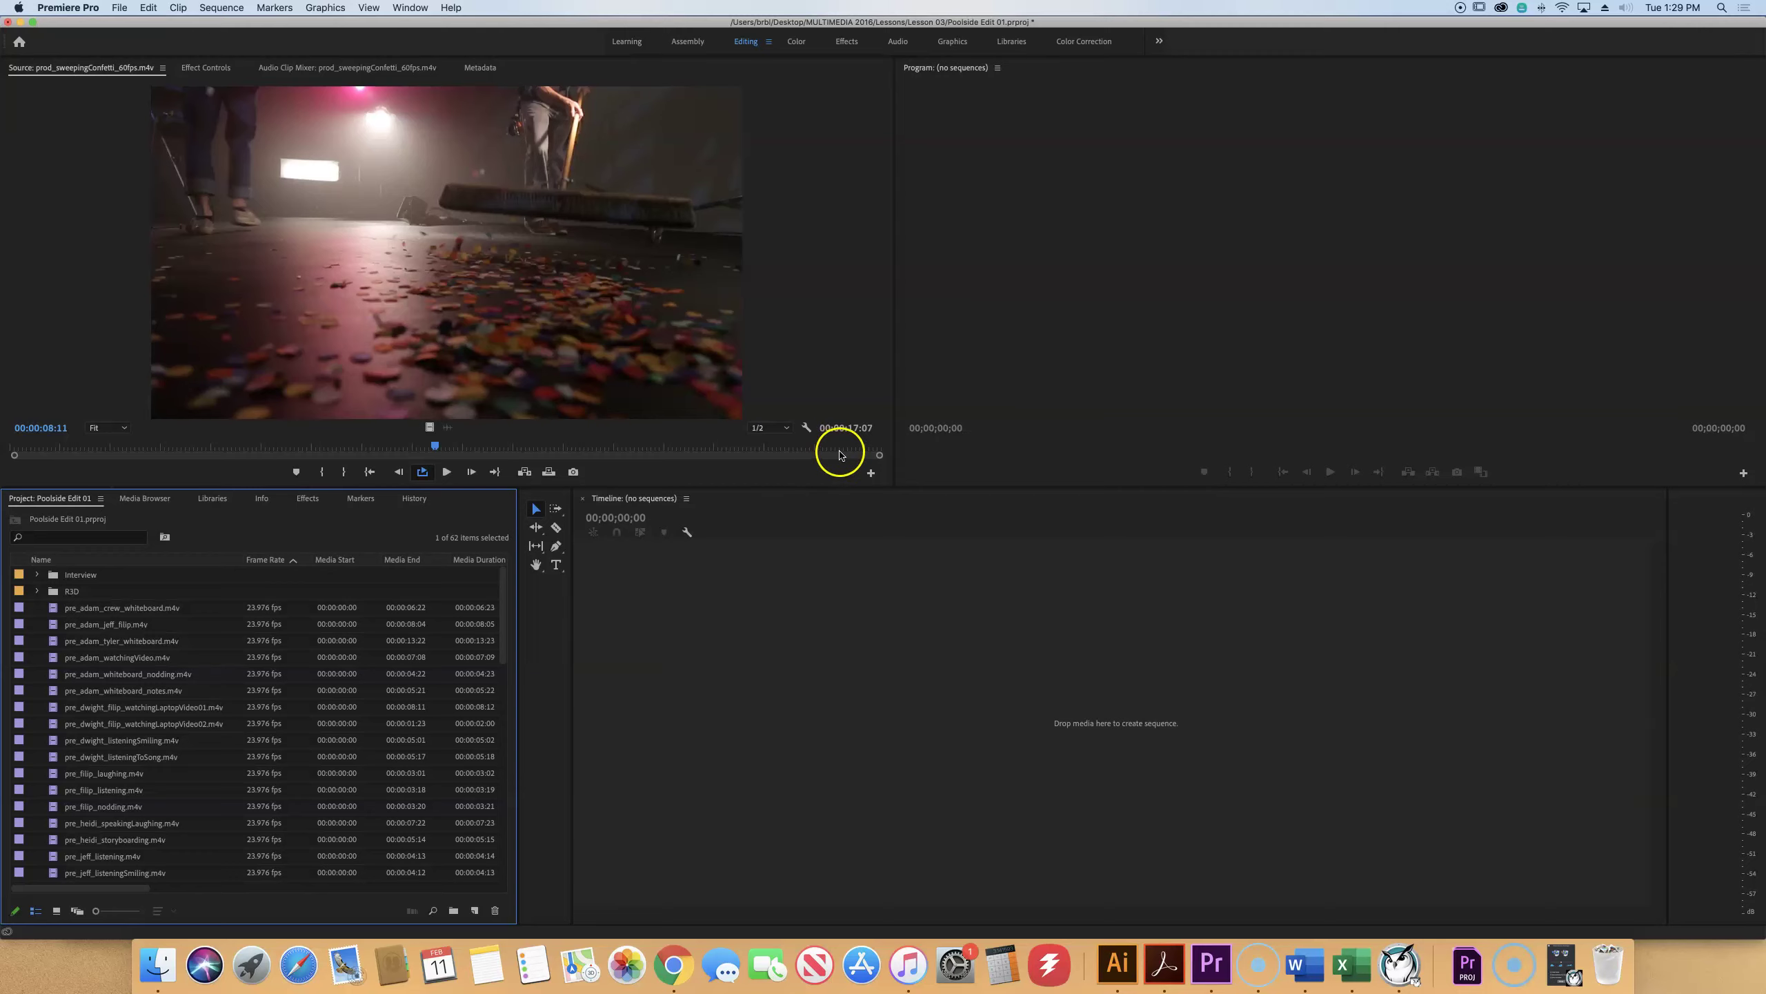
# Import the Audio folder from MULTIMEDIA 2016 using File > Import from Media Browser
pyautogui.click(145, 499)
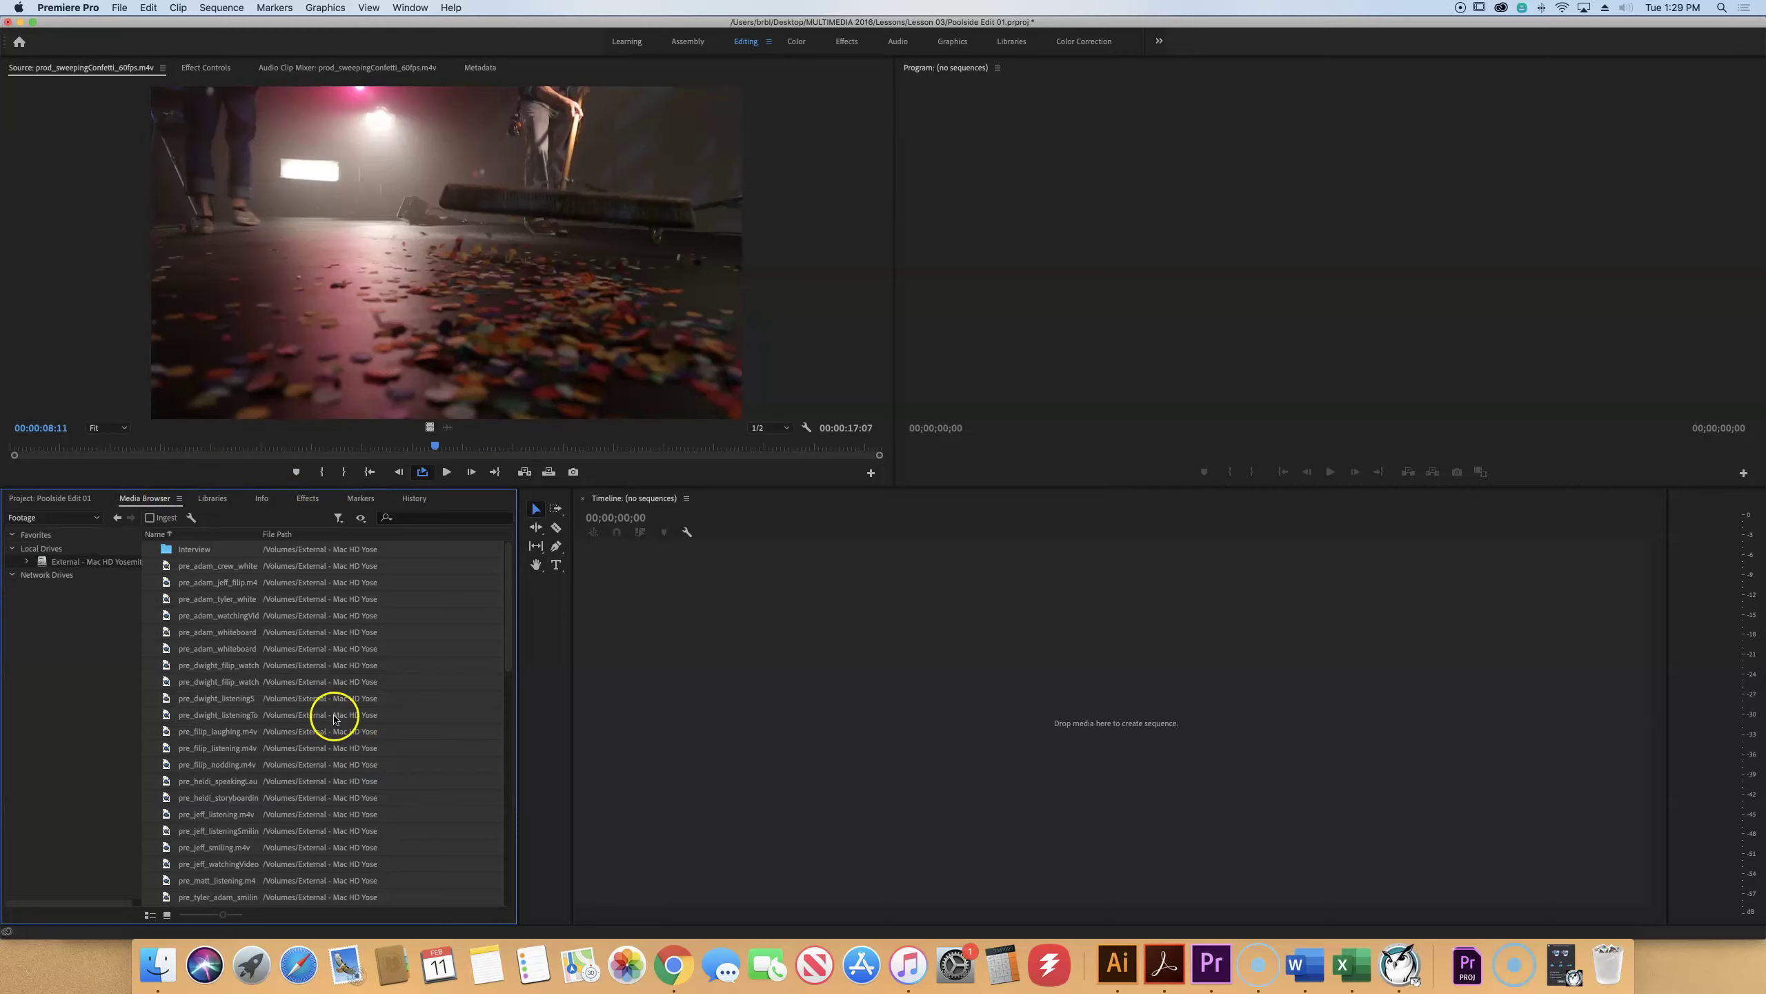
pyautogui.scroll(-10, 357, 717)
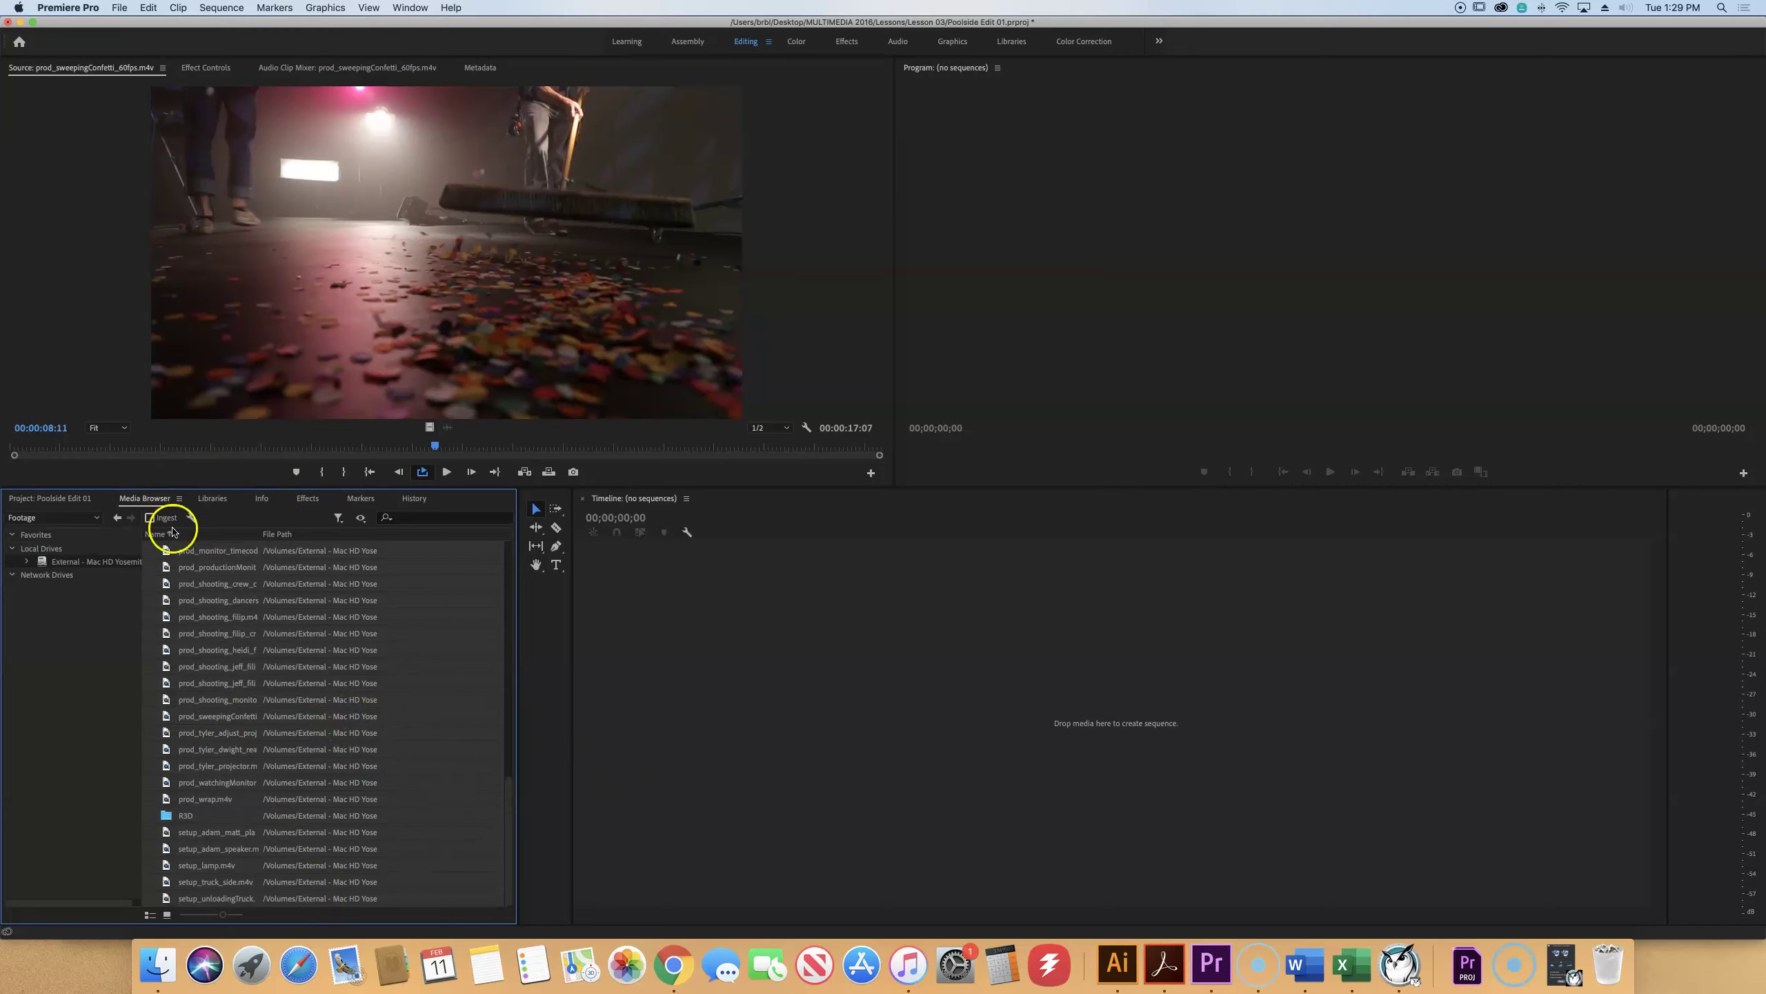
pyautogui.click(113, 518)
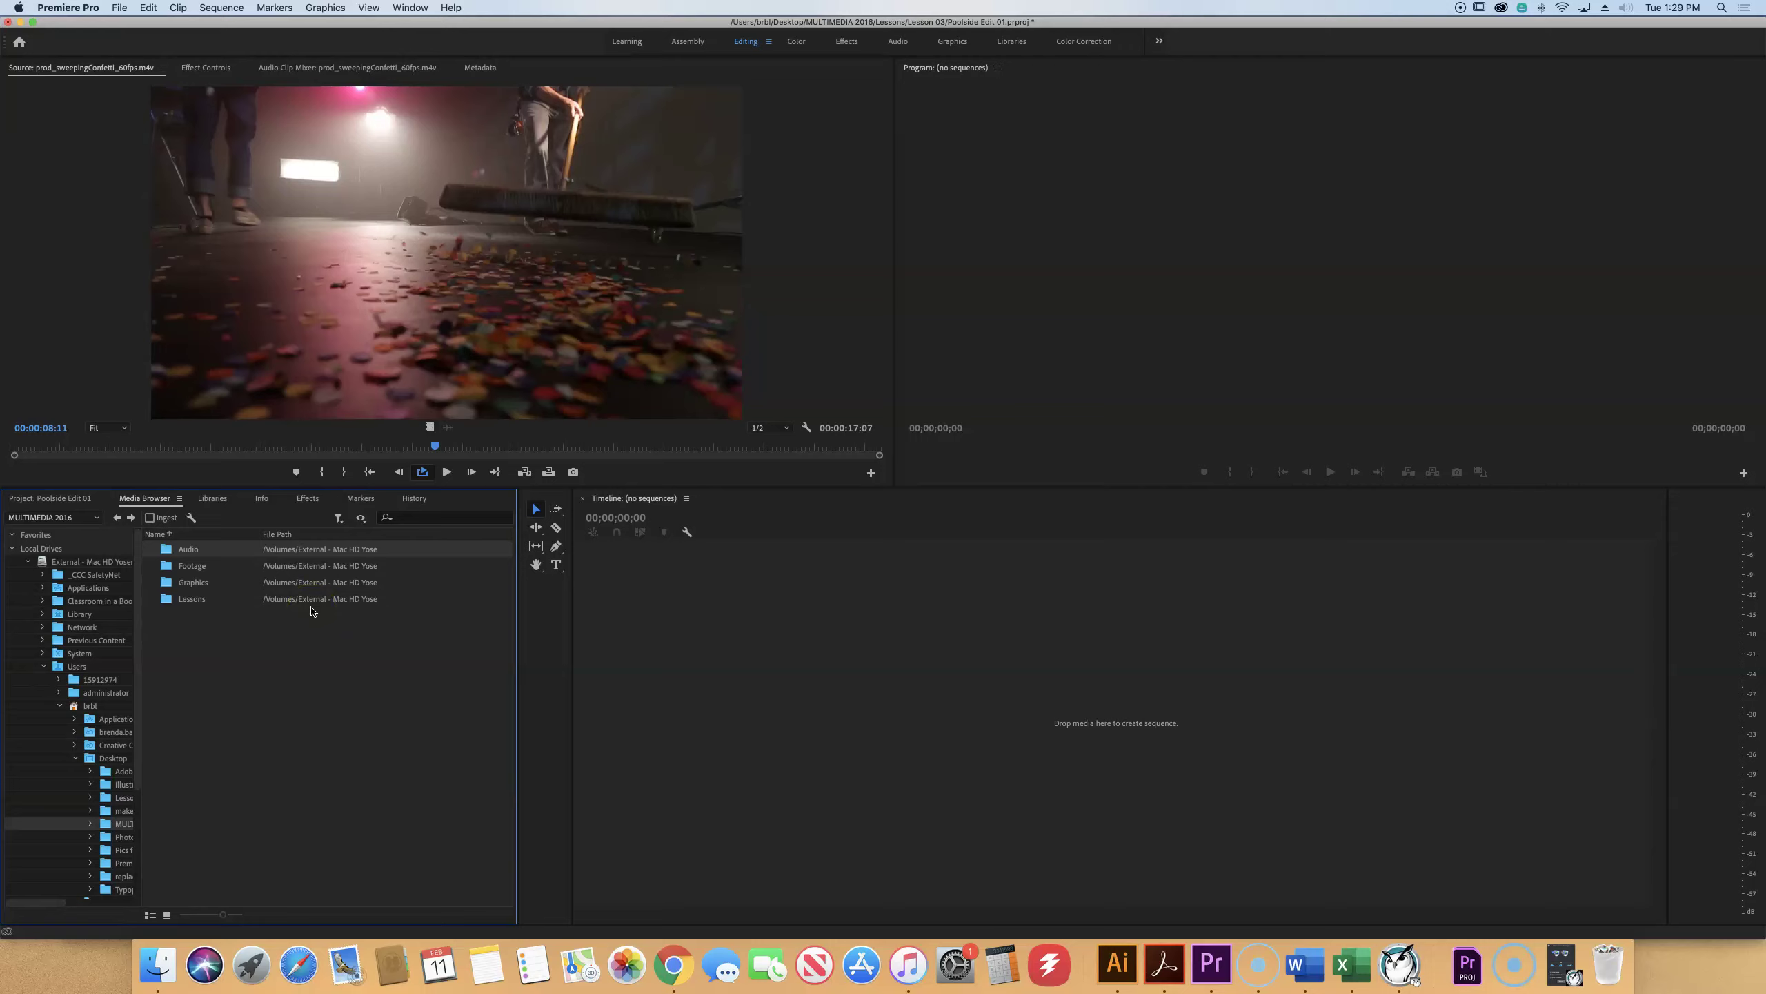
pyautogui.click(207, 554)
pyautogui.click(120, 9)
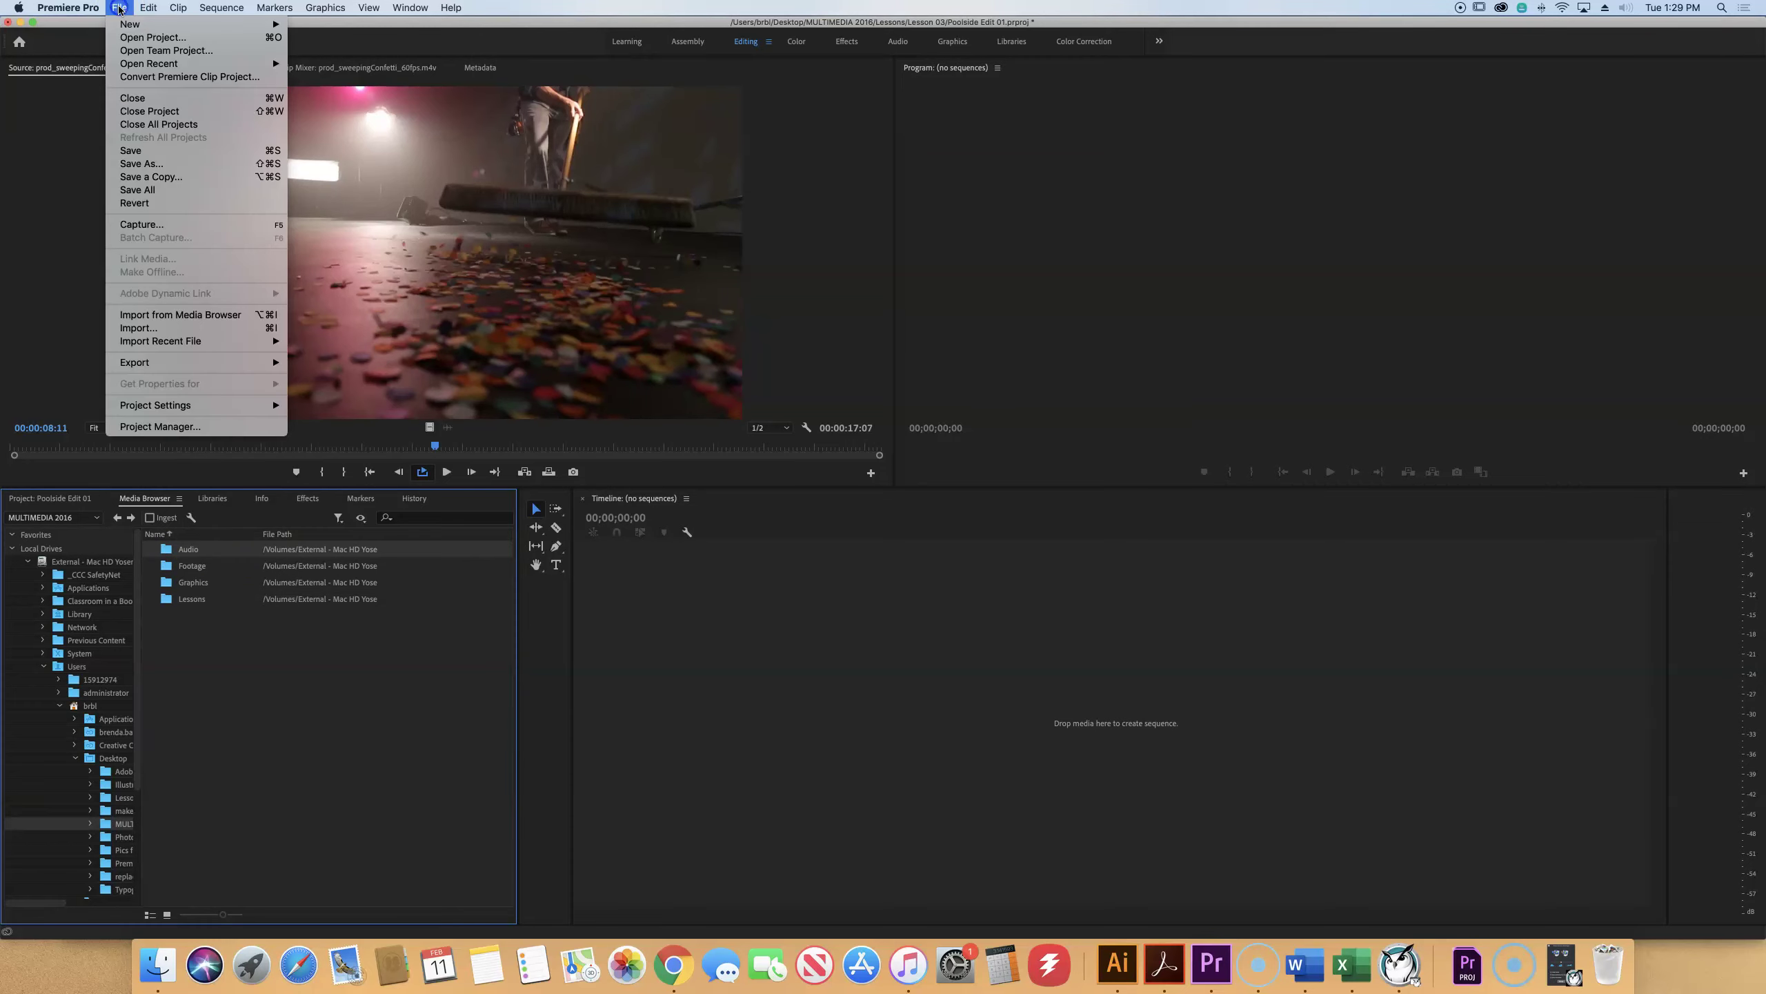
pyautogui.click(222, 317)
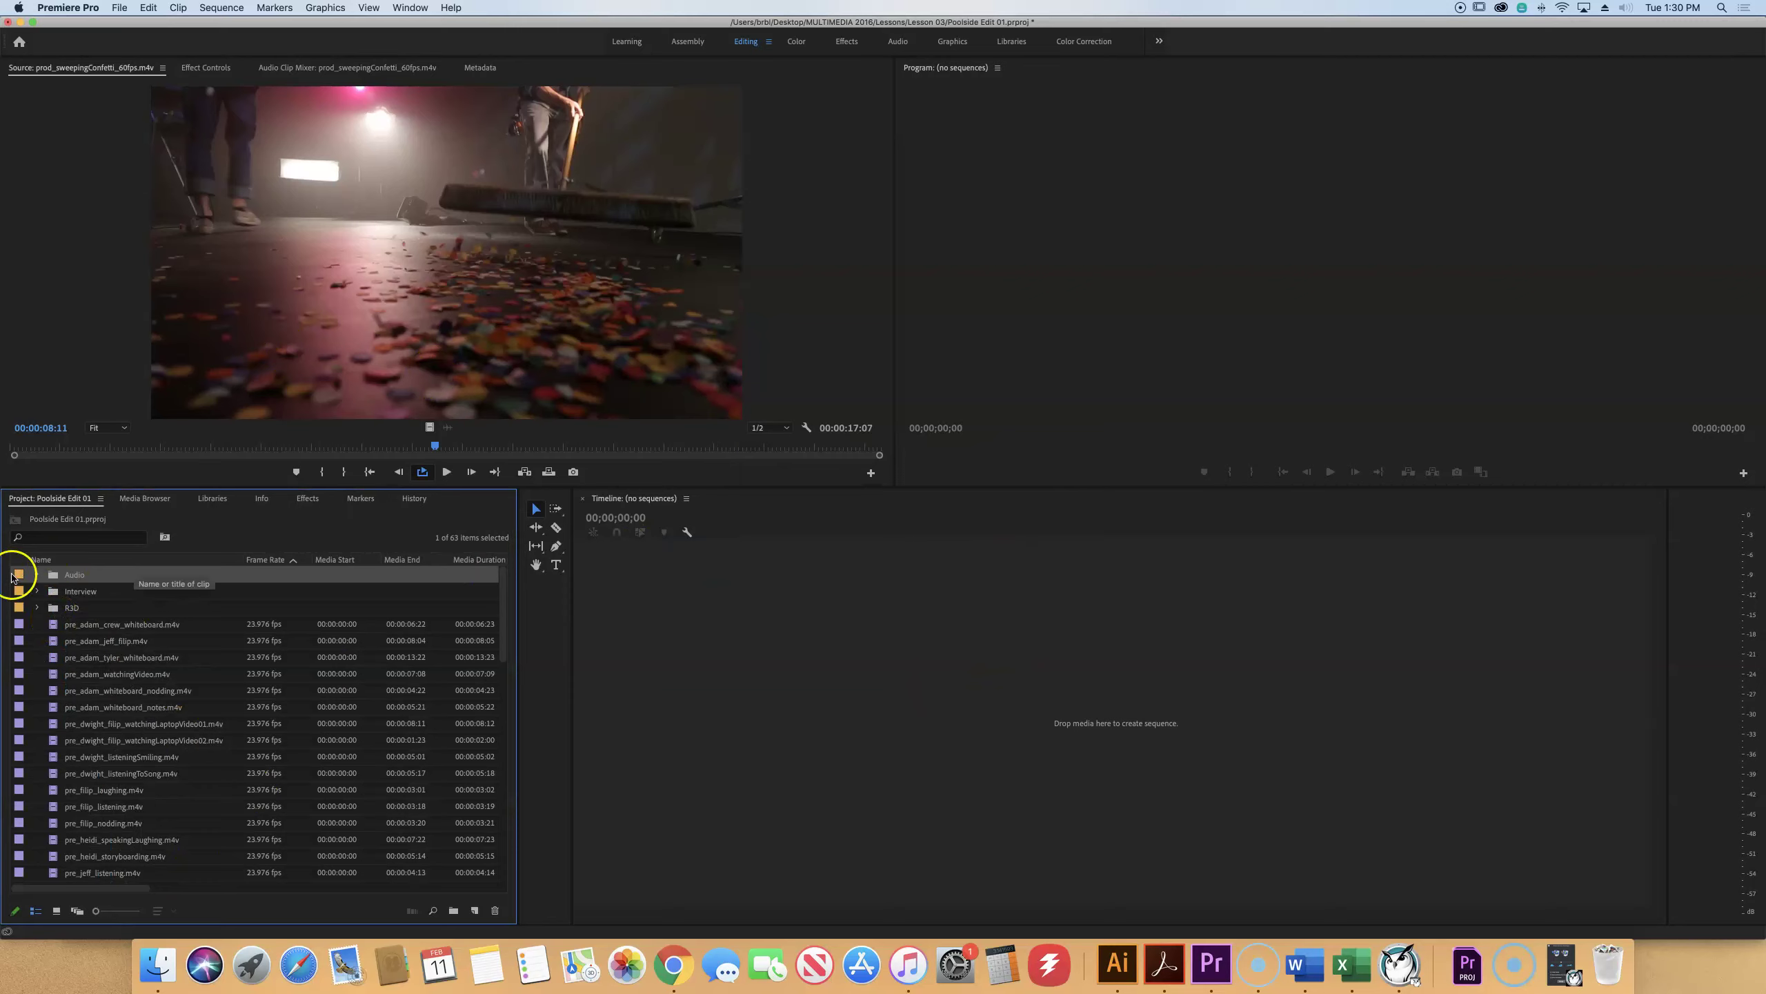
# Expand the Audio bin to view its three audio files, then collapse it
pyautogui.click(37, 576)
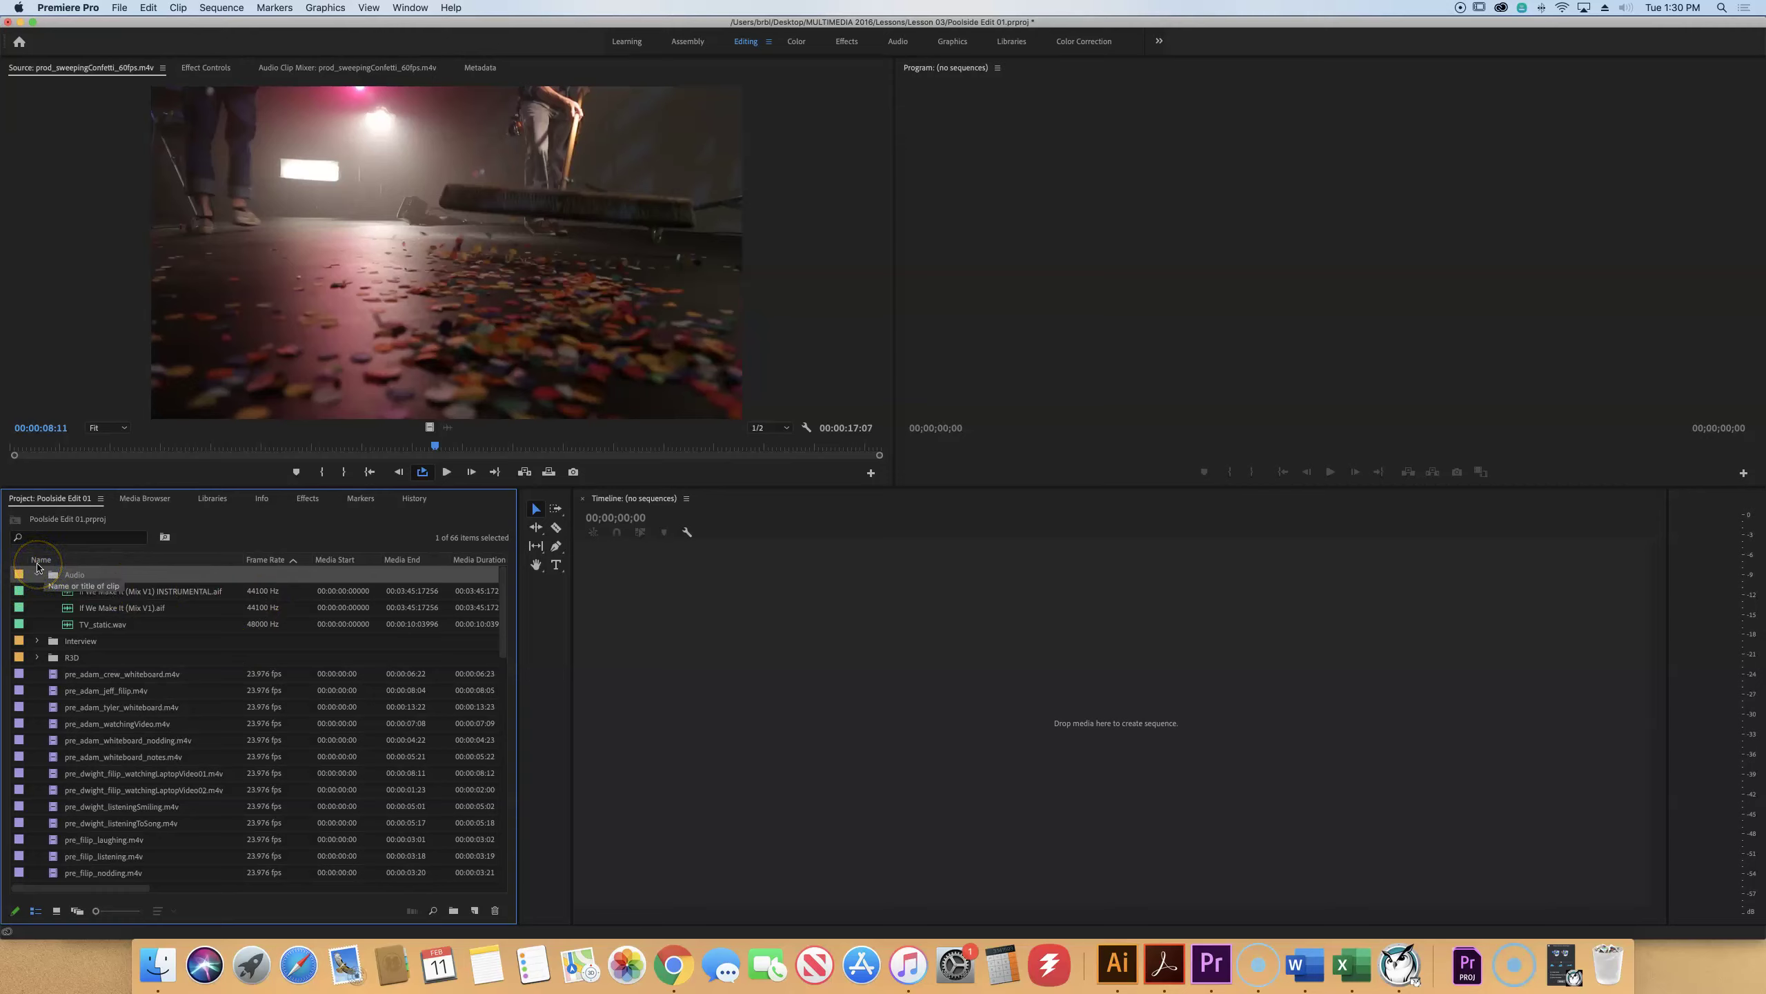
pyautogui.click(37, 569)
pyautogui.click(37, 575)
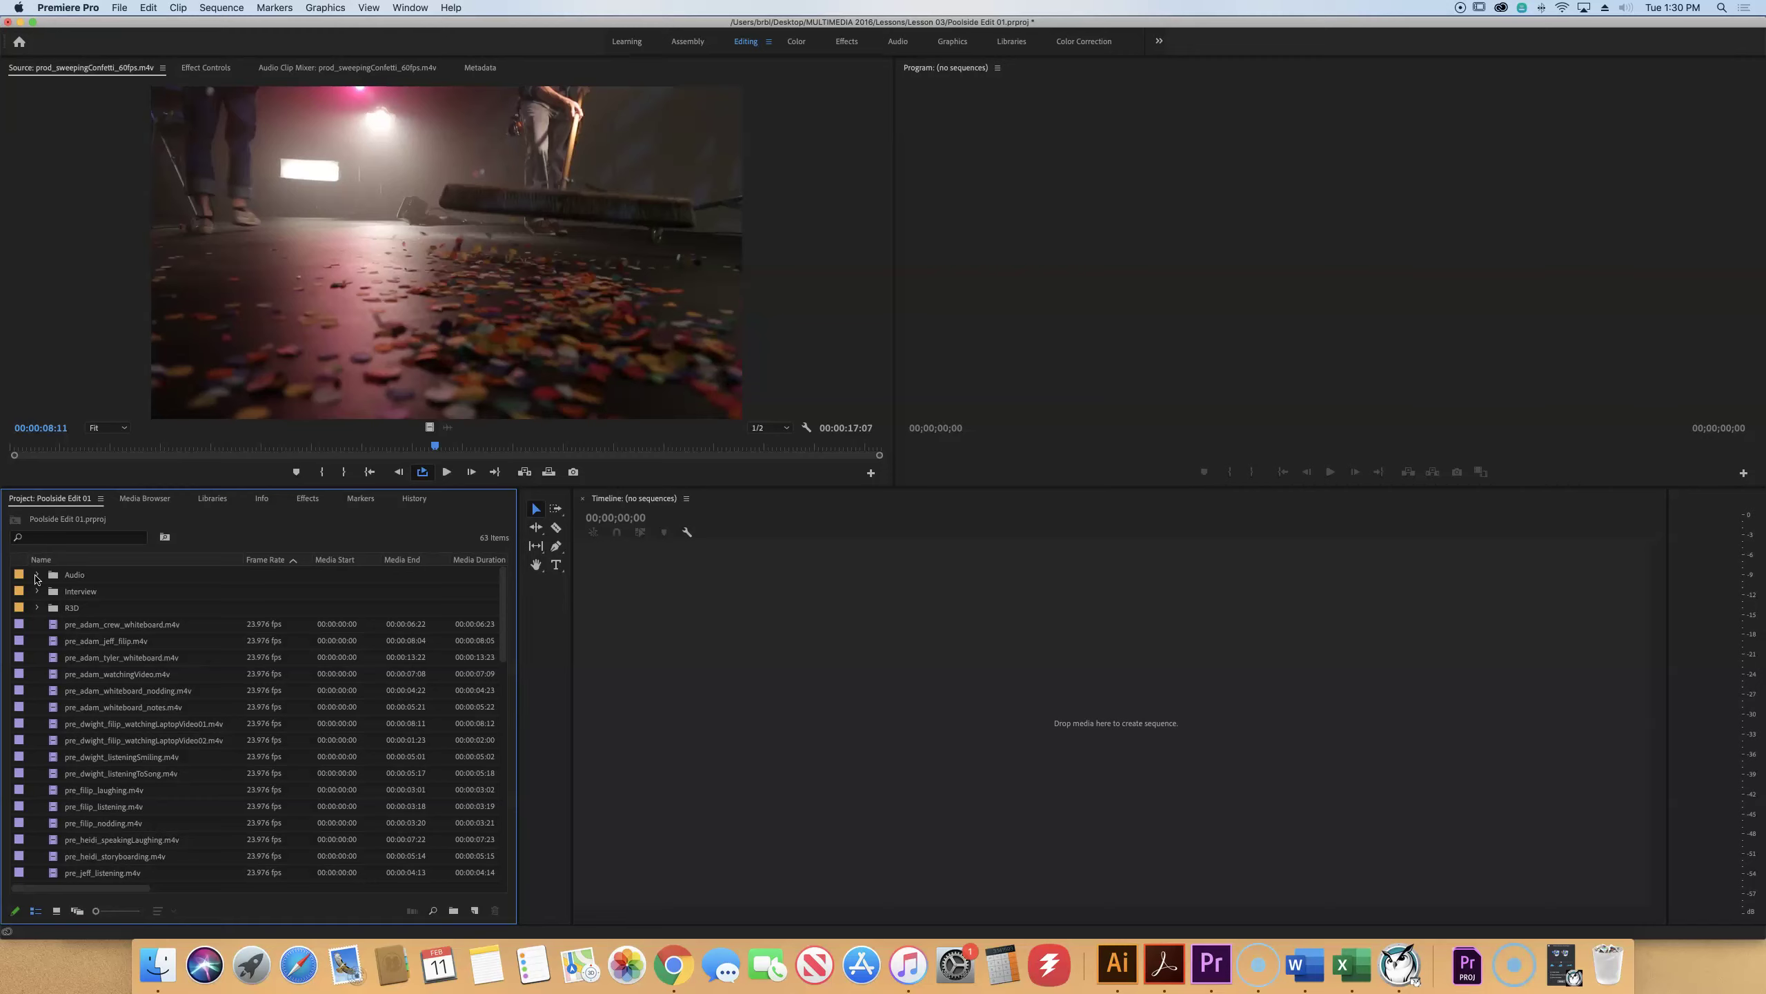
pyautogui.click(672, 675)
# Create a new bin named 'B-Roll' next to the Audio, Interview and R3D bins
pyautogui.click(454, 911)
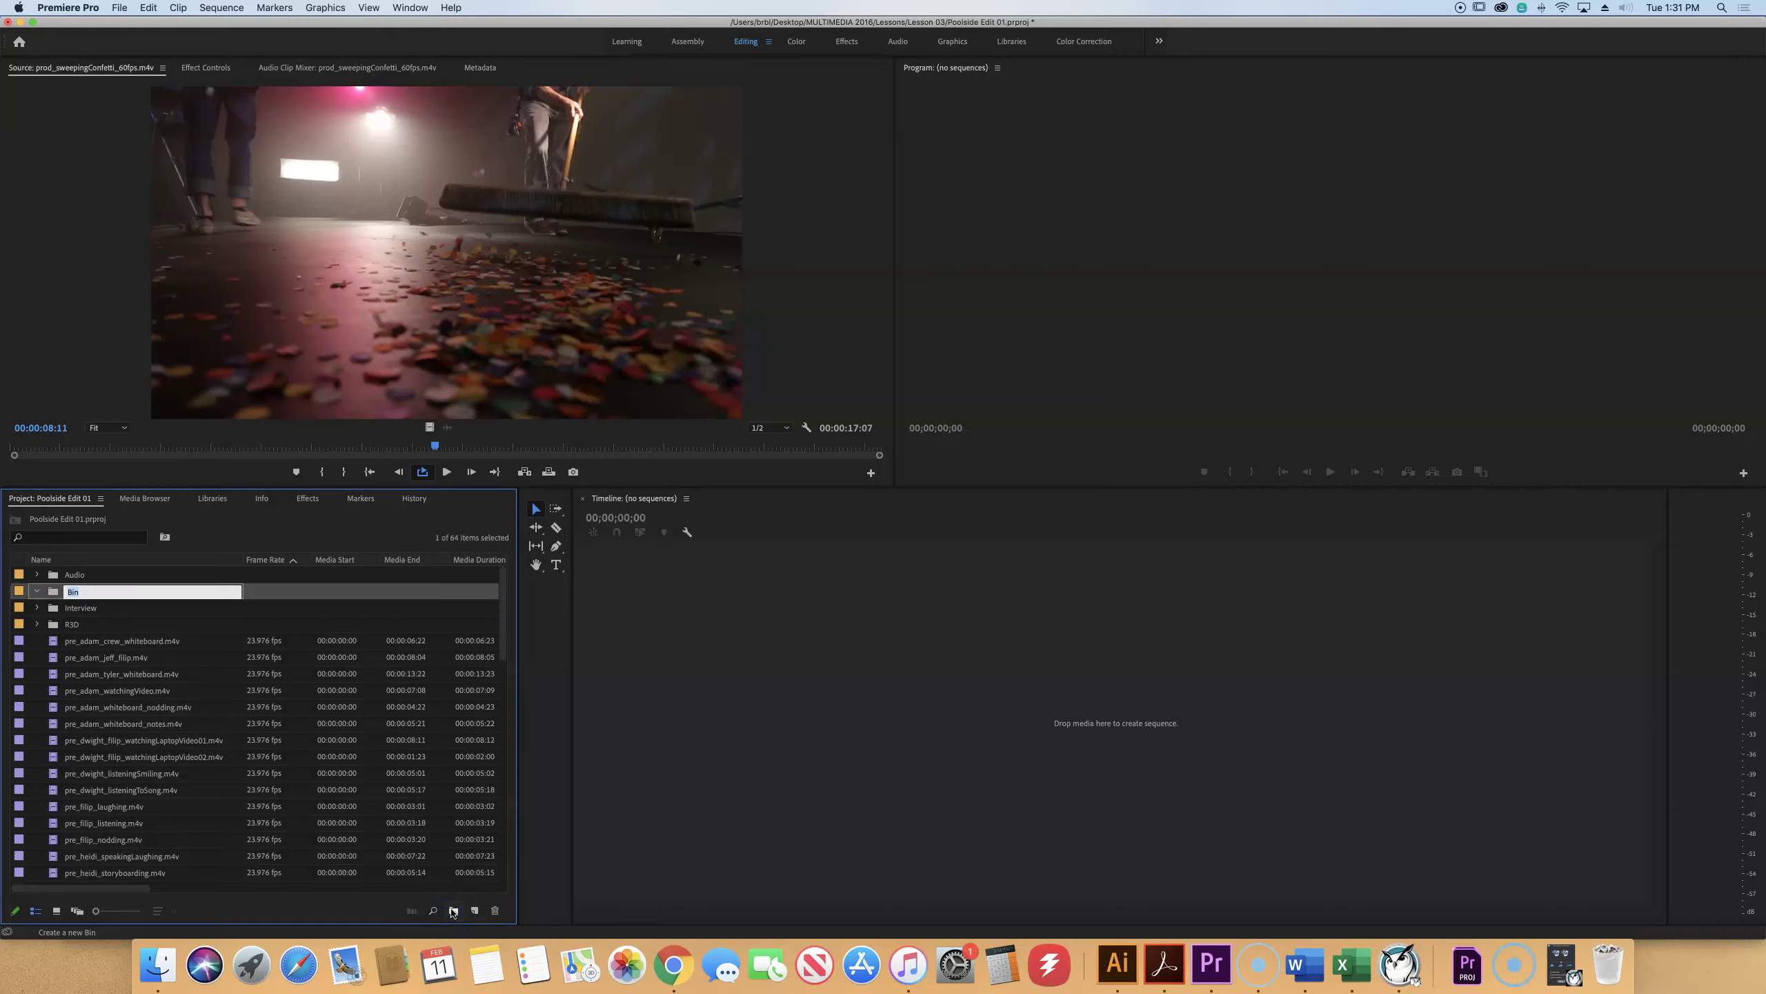
pyautogui.write('B-Roll')
pyautogui.press('Tab')
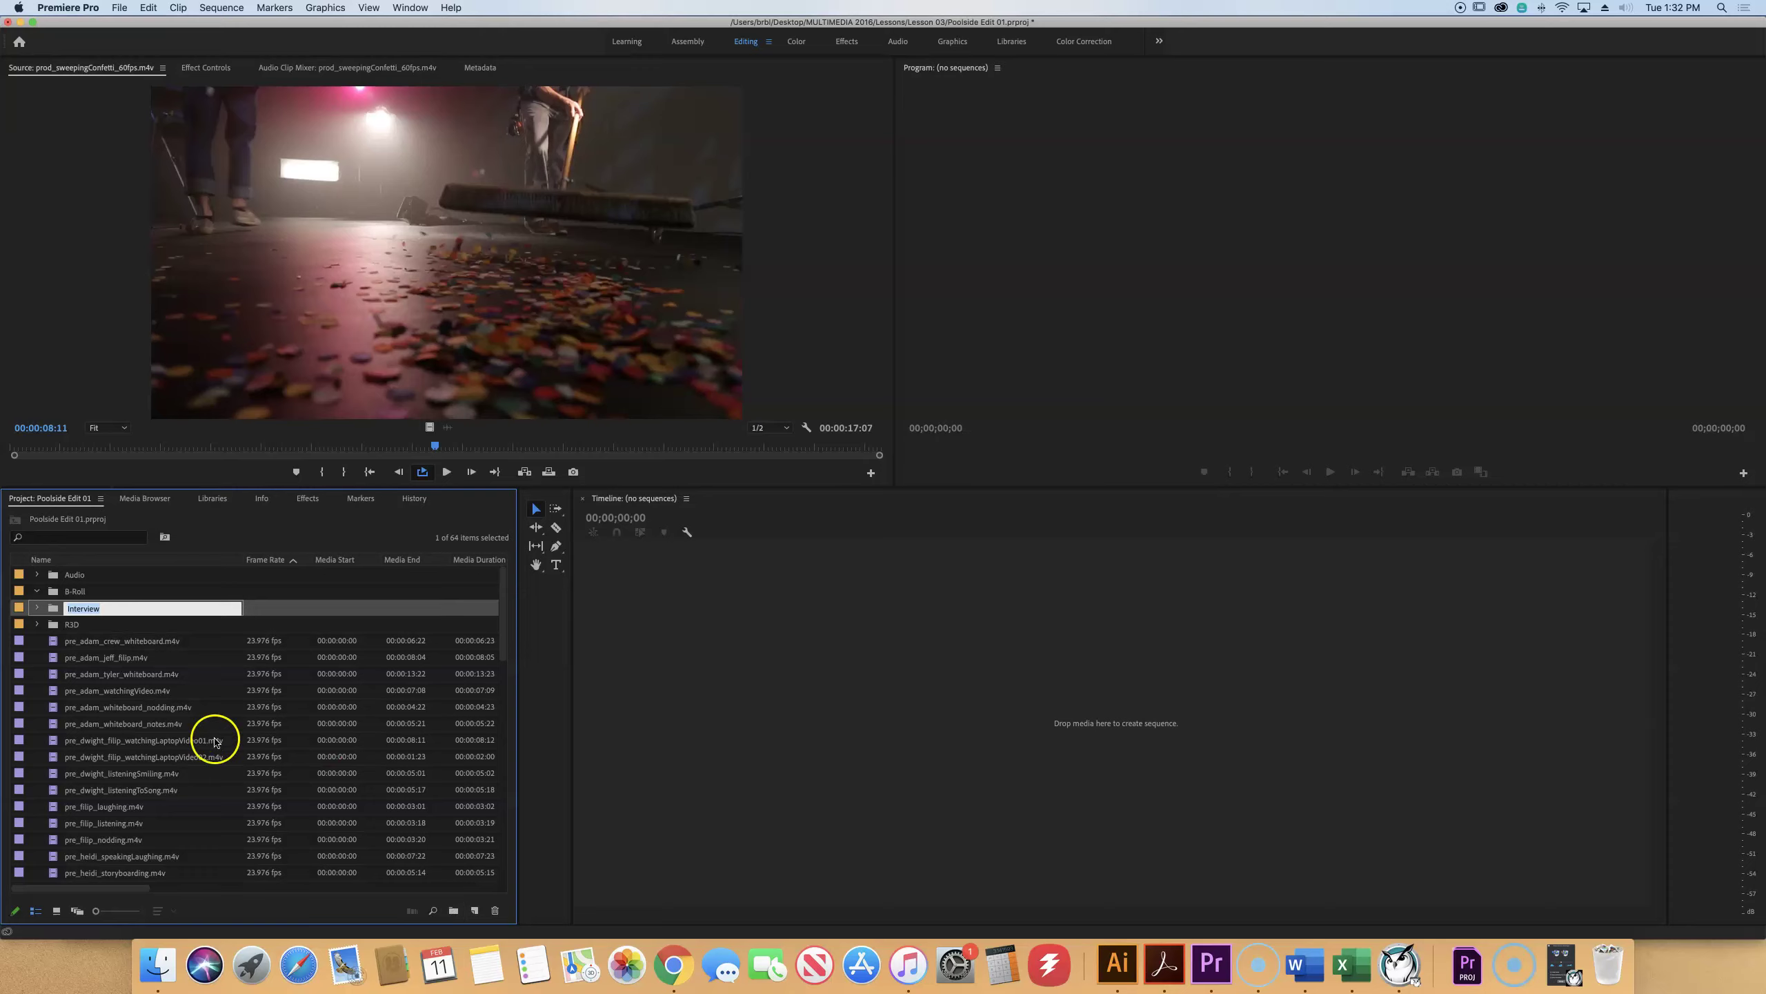
pyautogui.press('Return')
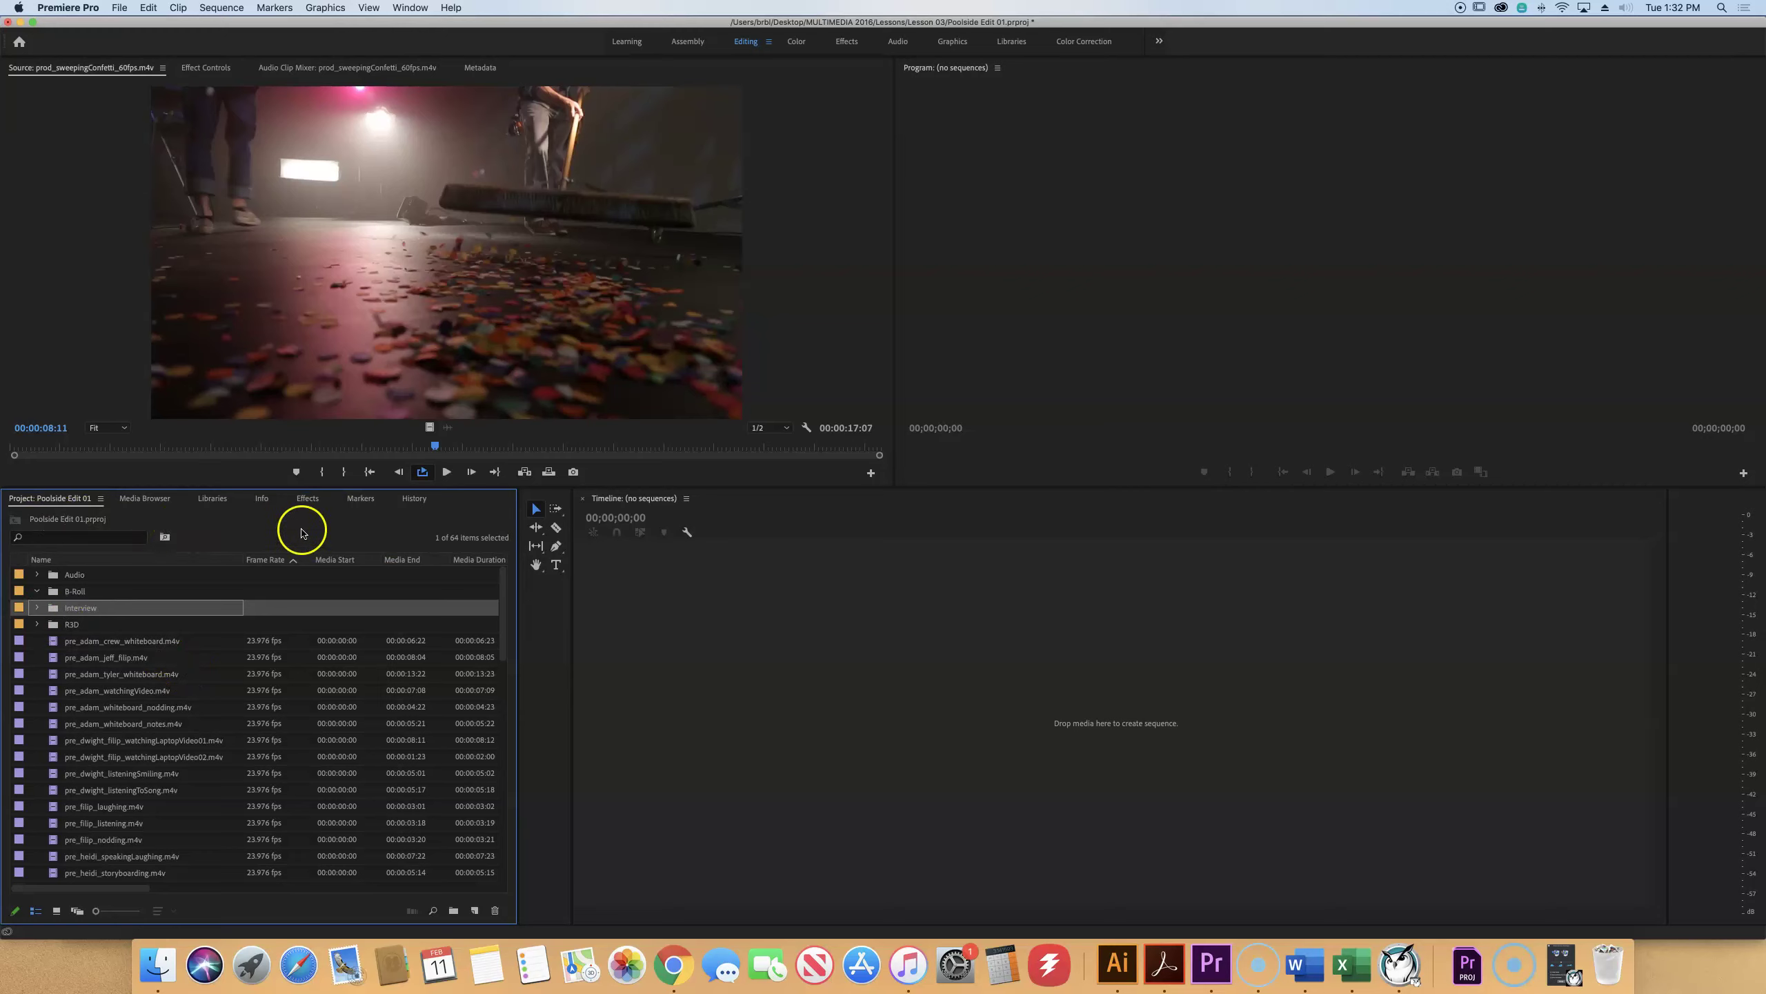
# Maximize the Project panel and move the 23 pre_ clips, pre_adam_crew_whiteboard through pre_wallReveal_adam, into B-Roll
pyautogui.click(237, 530)
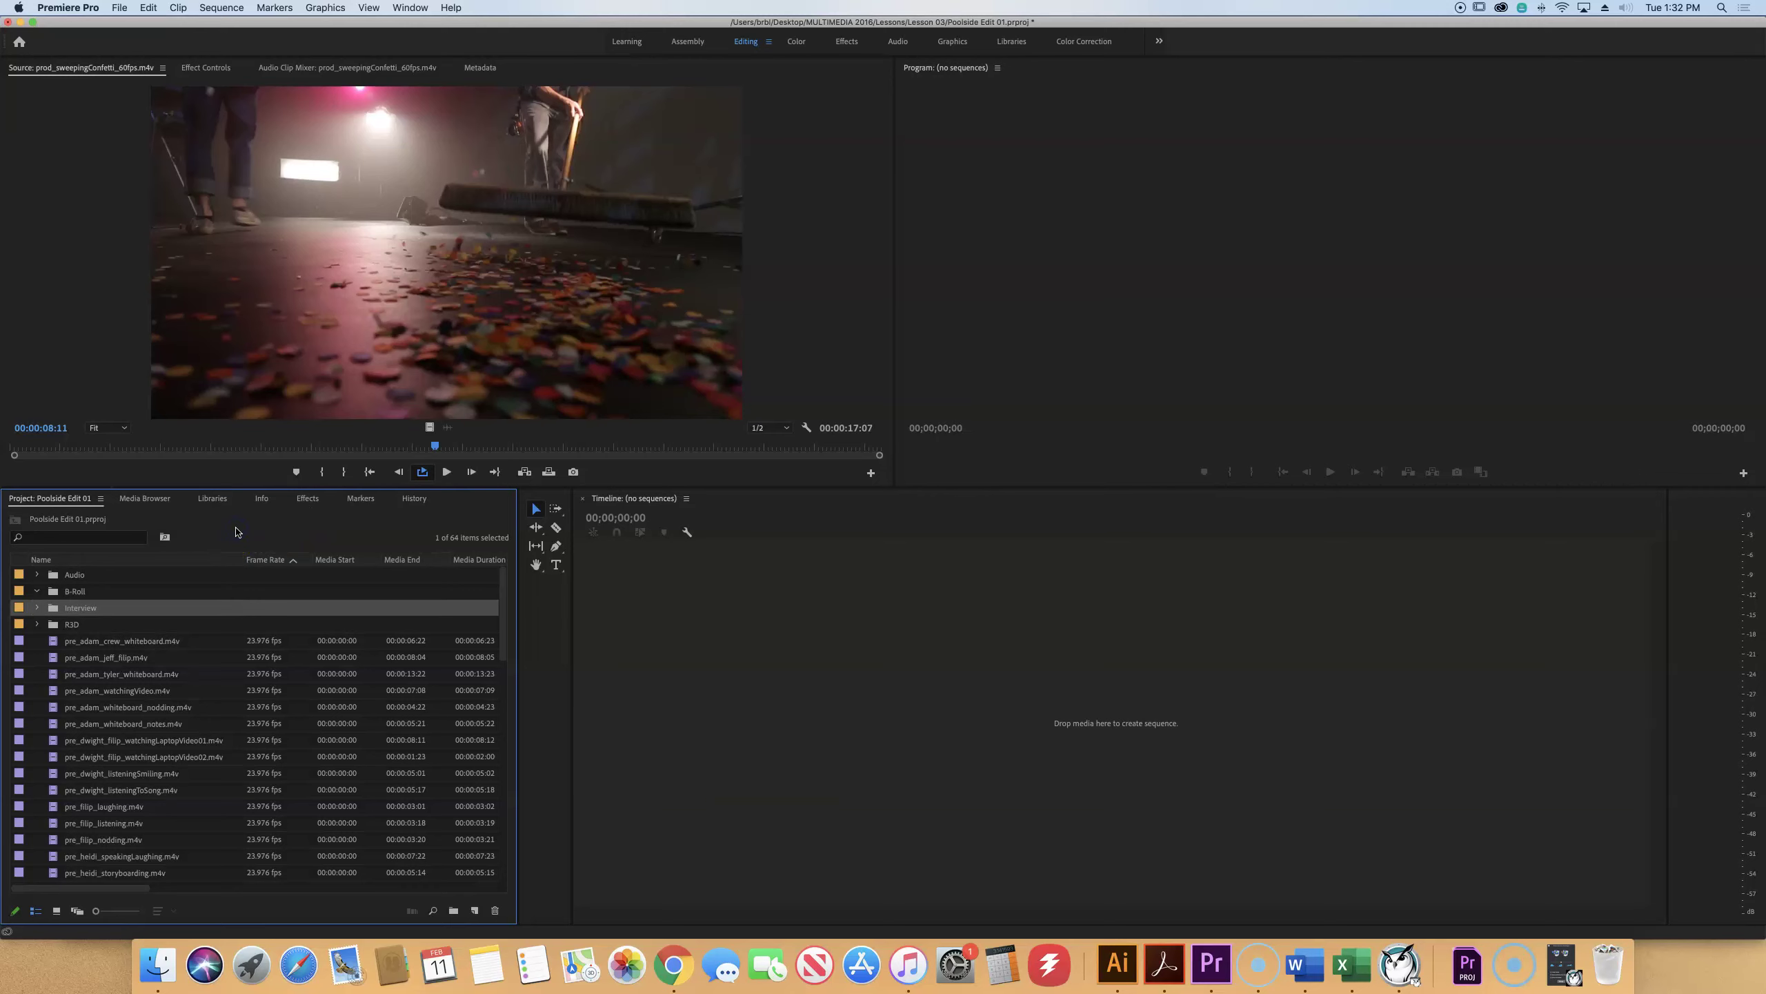
pyautogui.press('`')
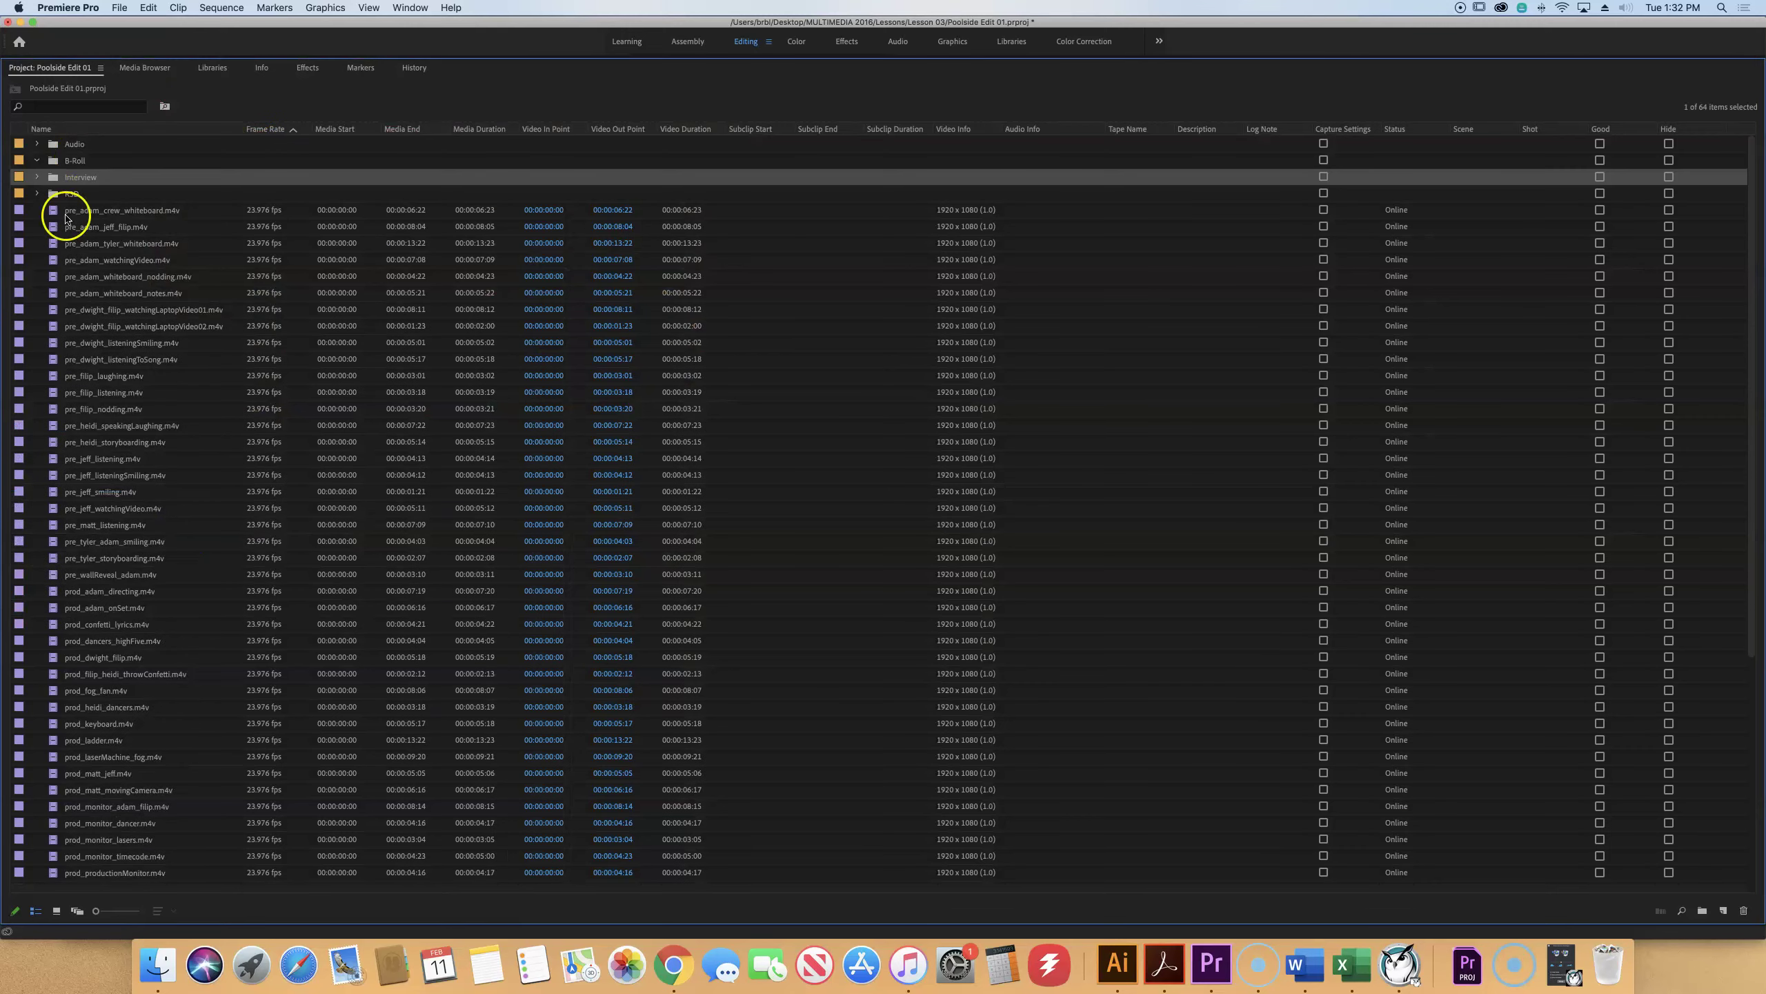
pyautogui.click(85, 214)
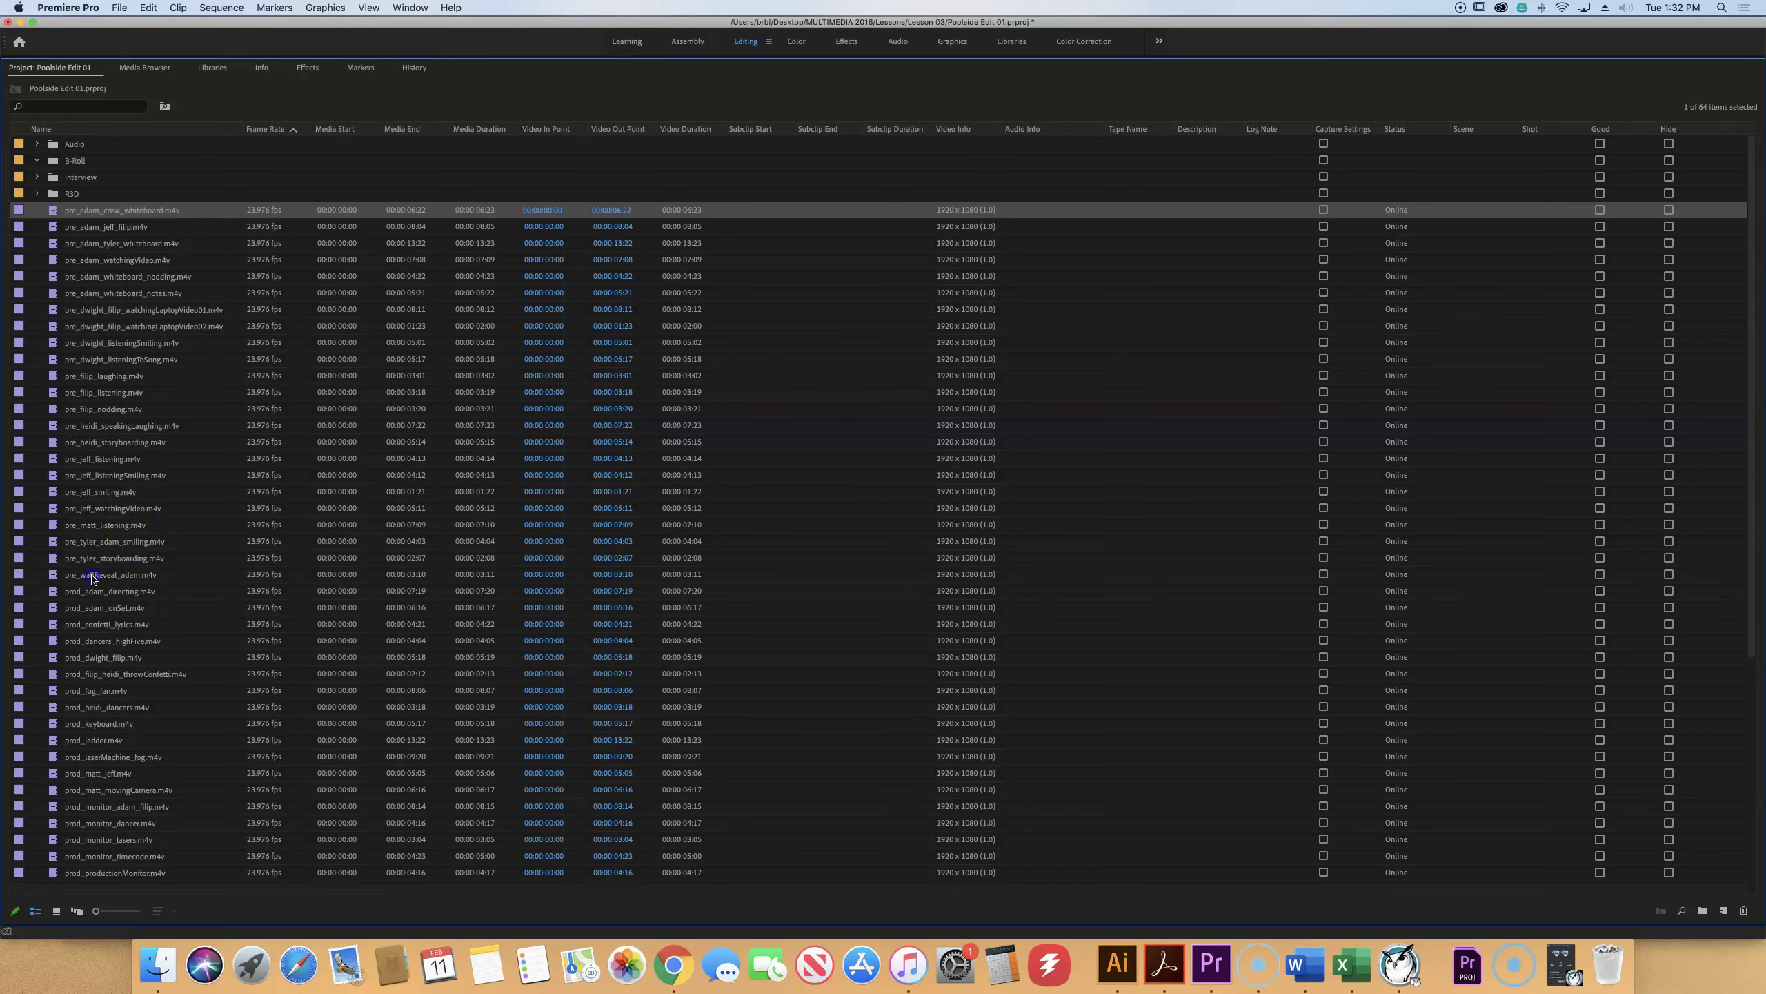
pyautogui.keyDown('shift'); pyautogui.click(94, 575); pyautogui.keyUp('shift')
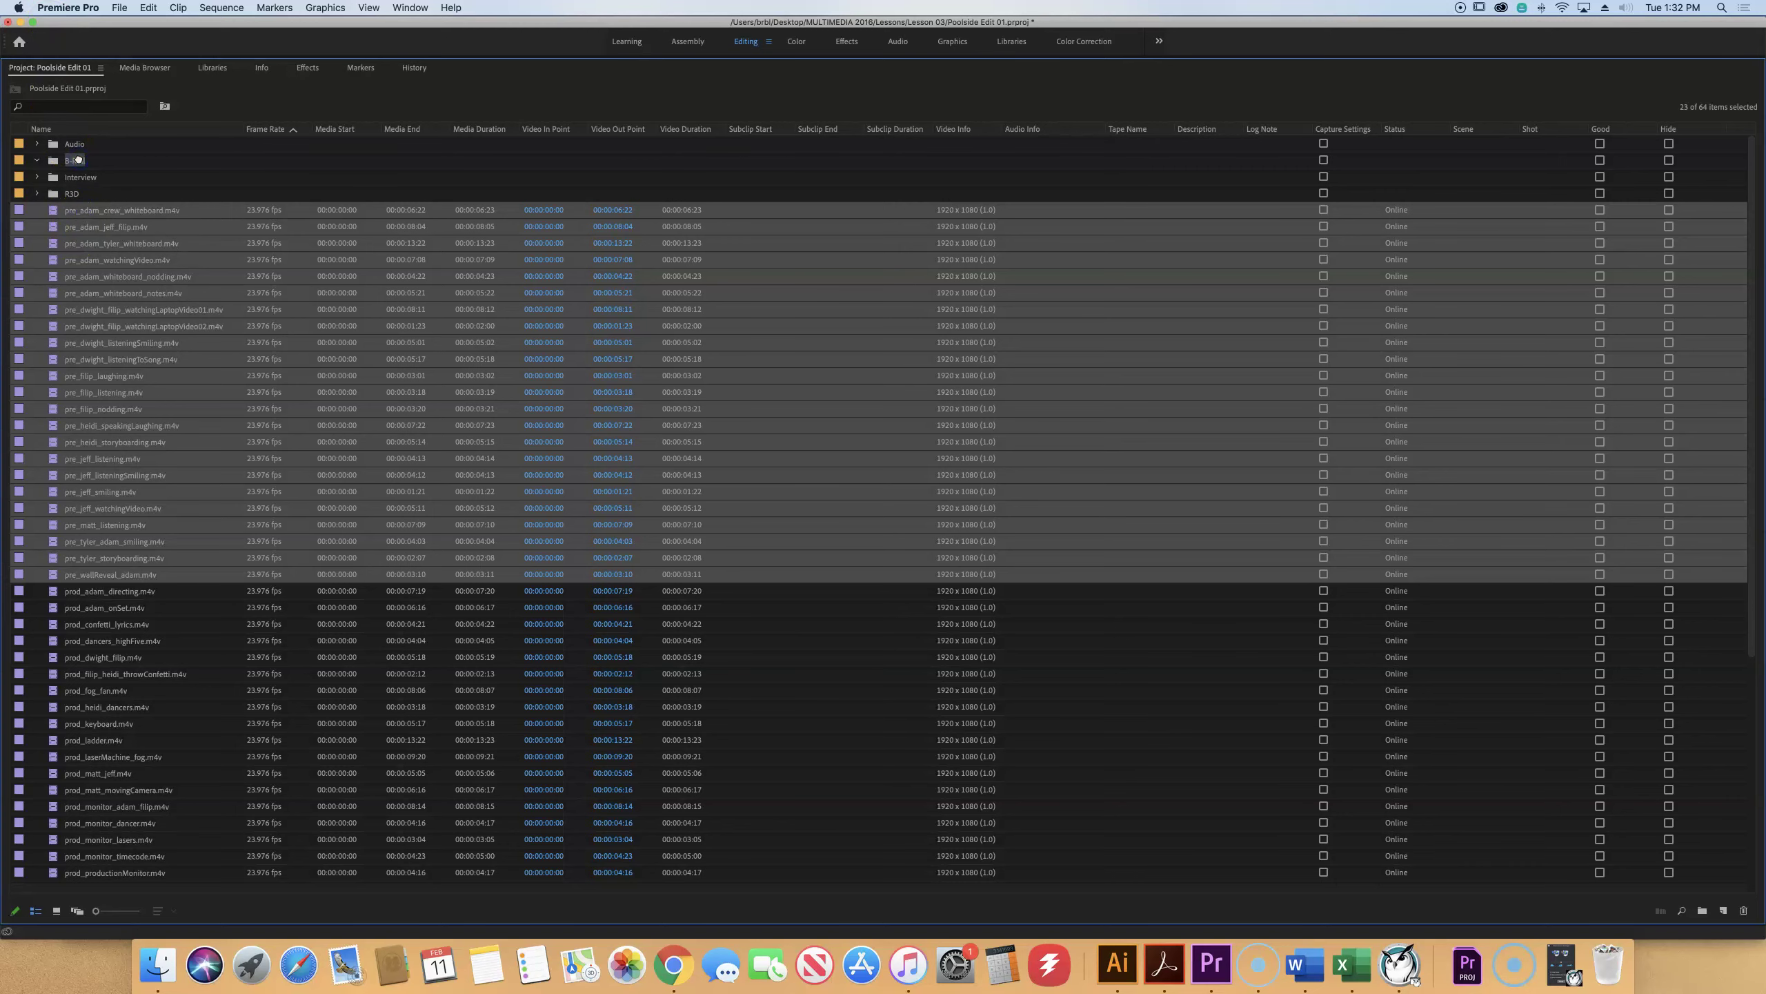
pyautogui.moveTo(78, 160); pyautogui.dragTo(78, 160)
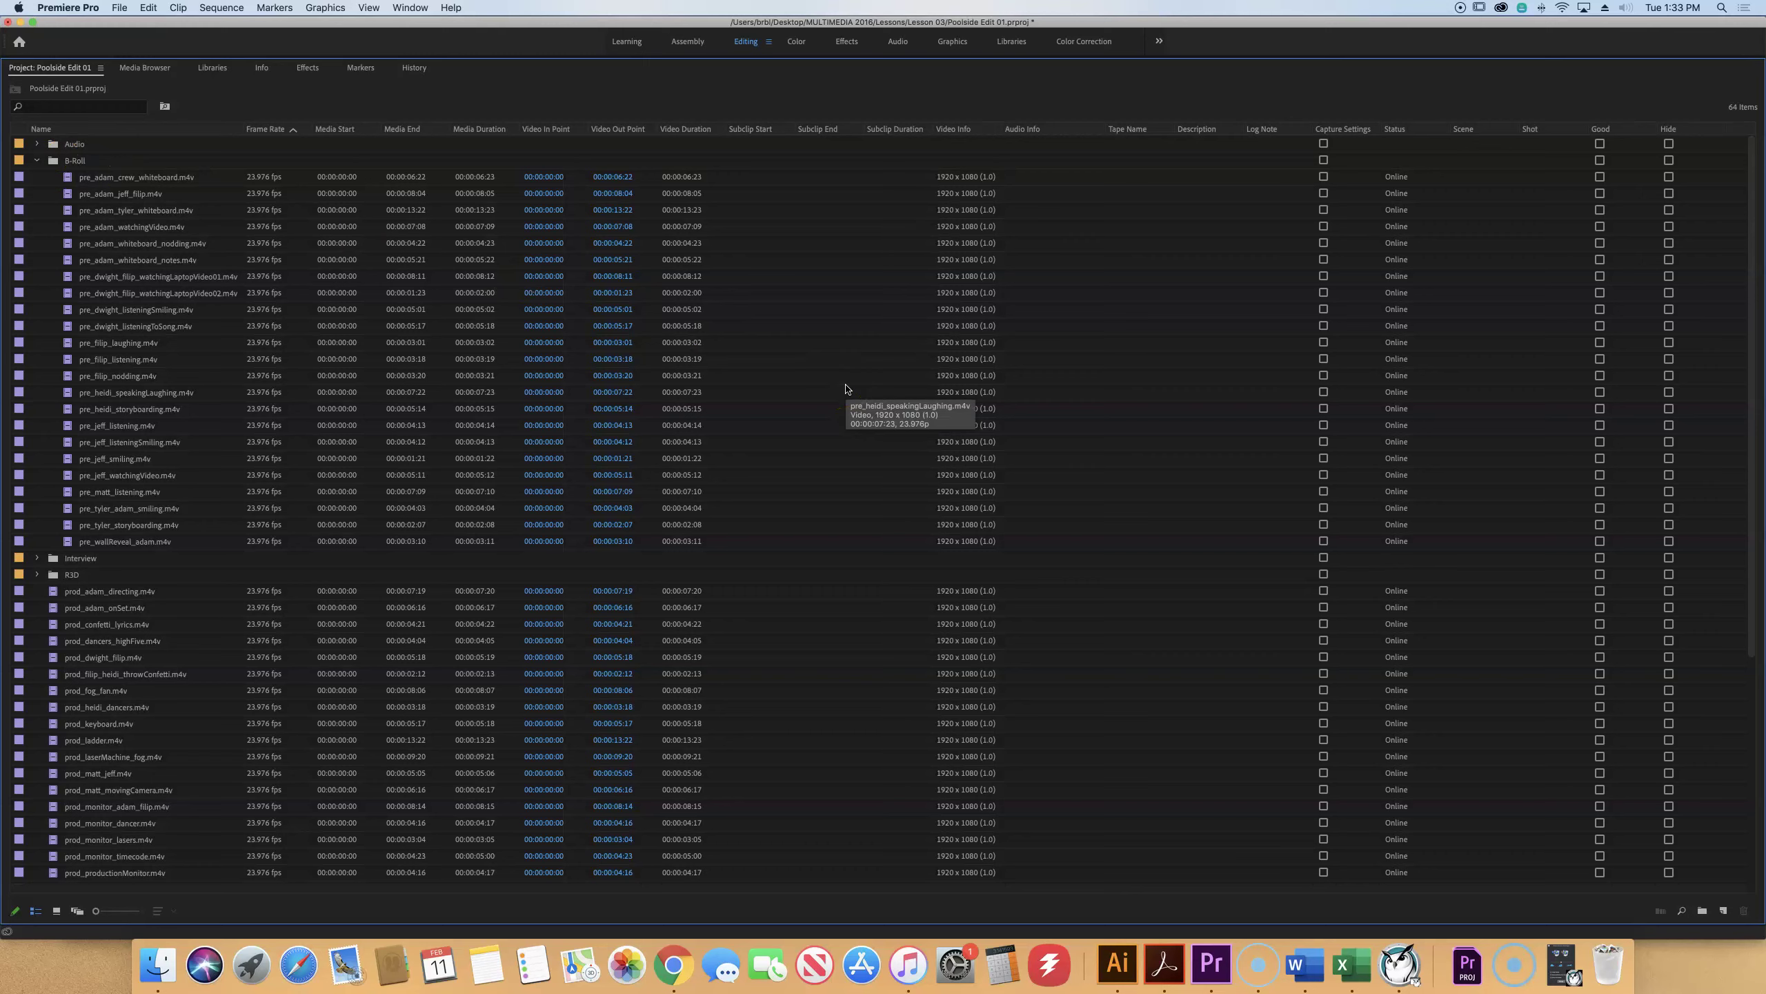
# Select the remaining prod_ and setup_ clips and move them into the collapsed B-Roll bin
pyautogui.scroll(-6, 564, 548)
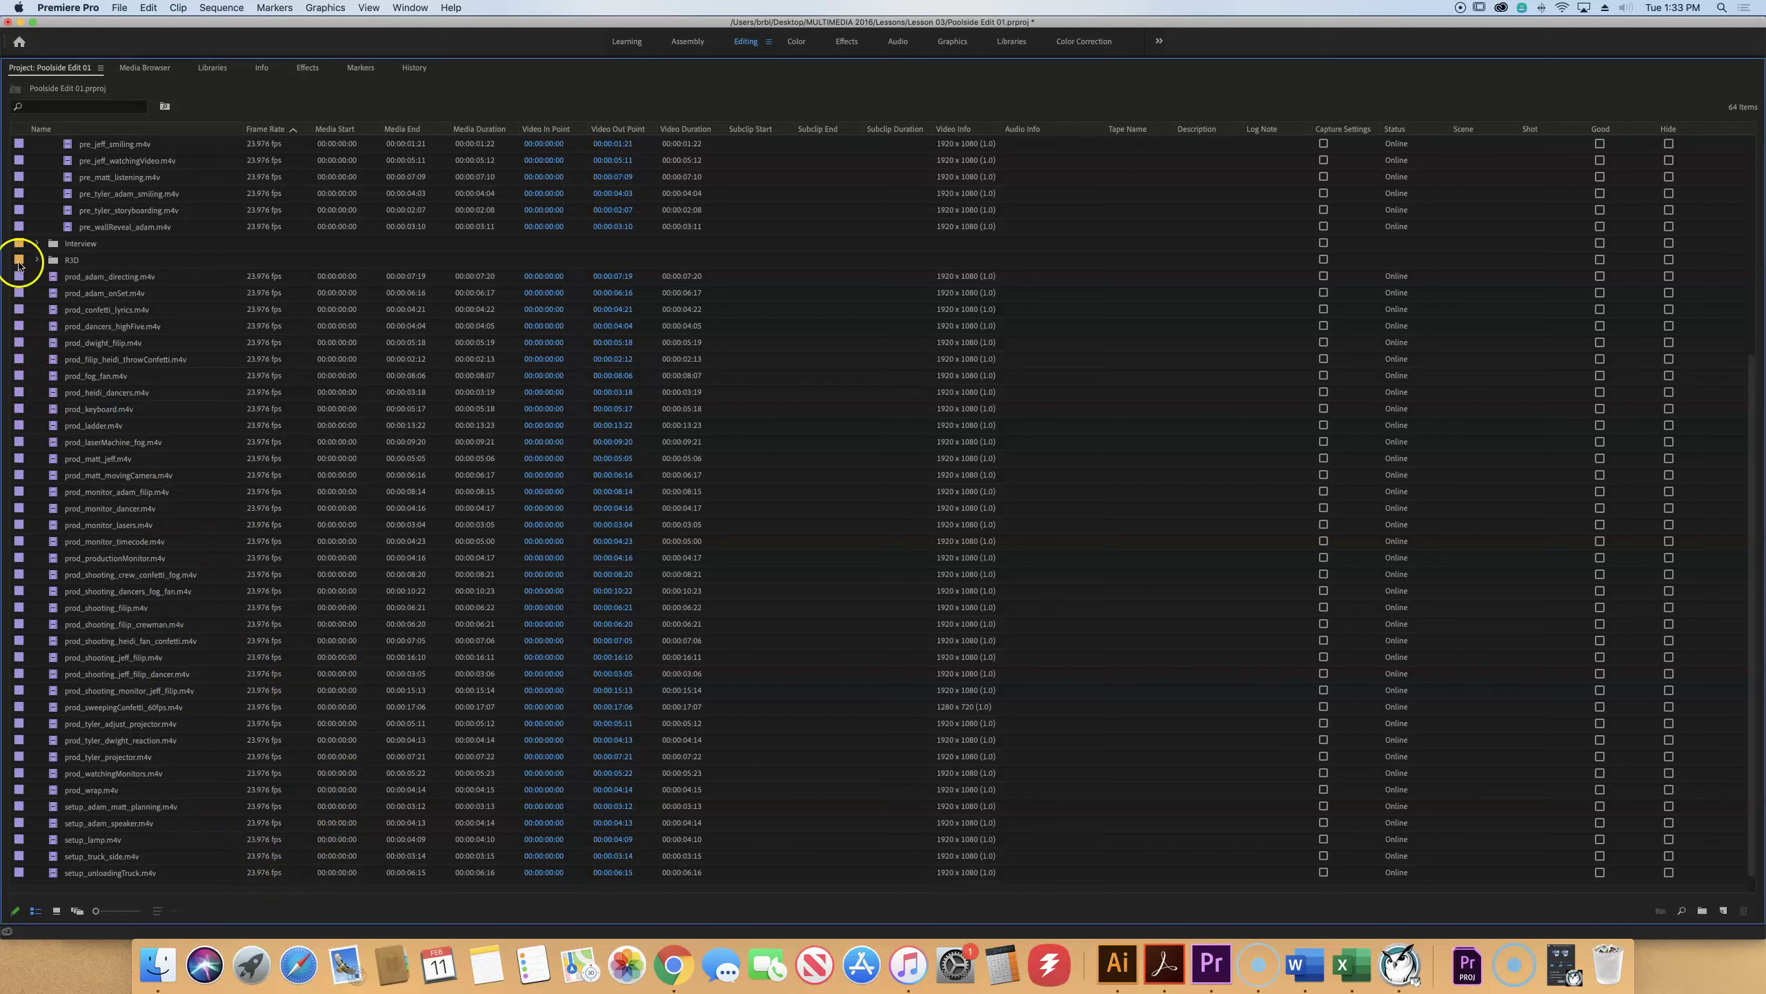
pyautogui.moveTo(34, 282); pyautogui.dragTo(137, 923)
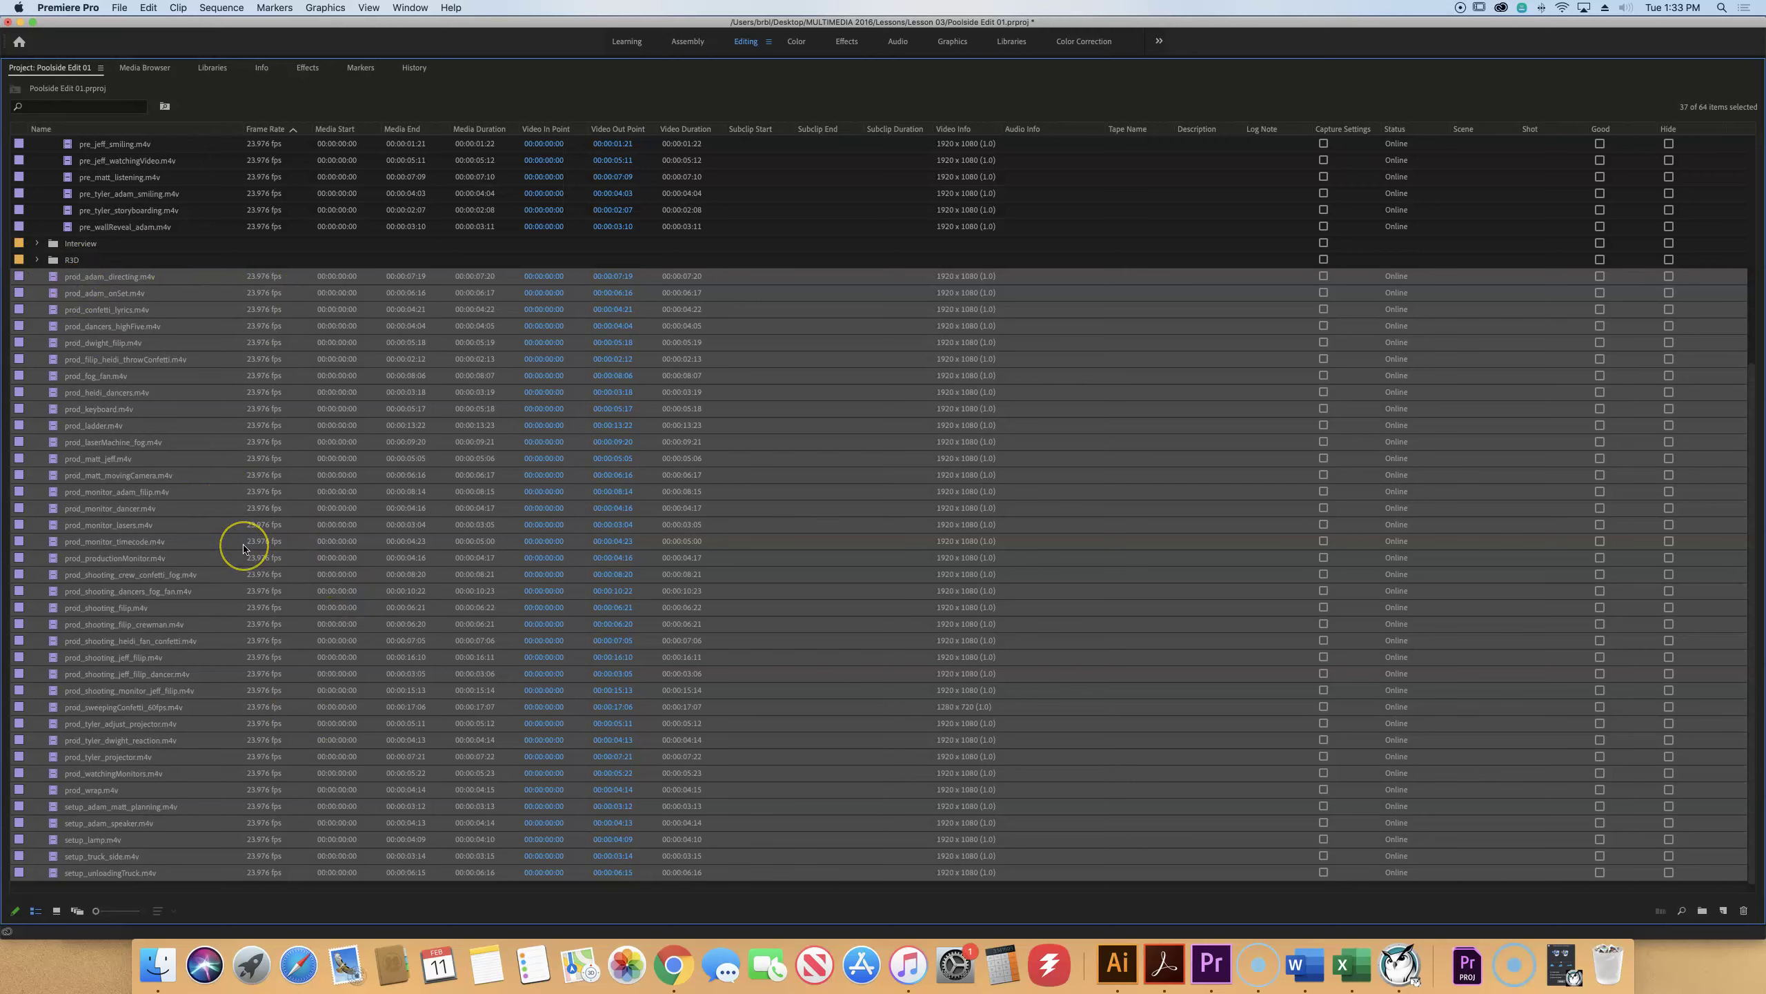
pyautogui.scroll(8, 243, 546)
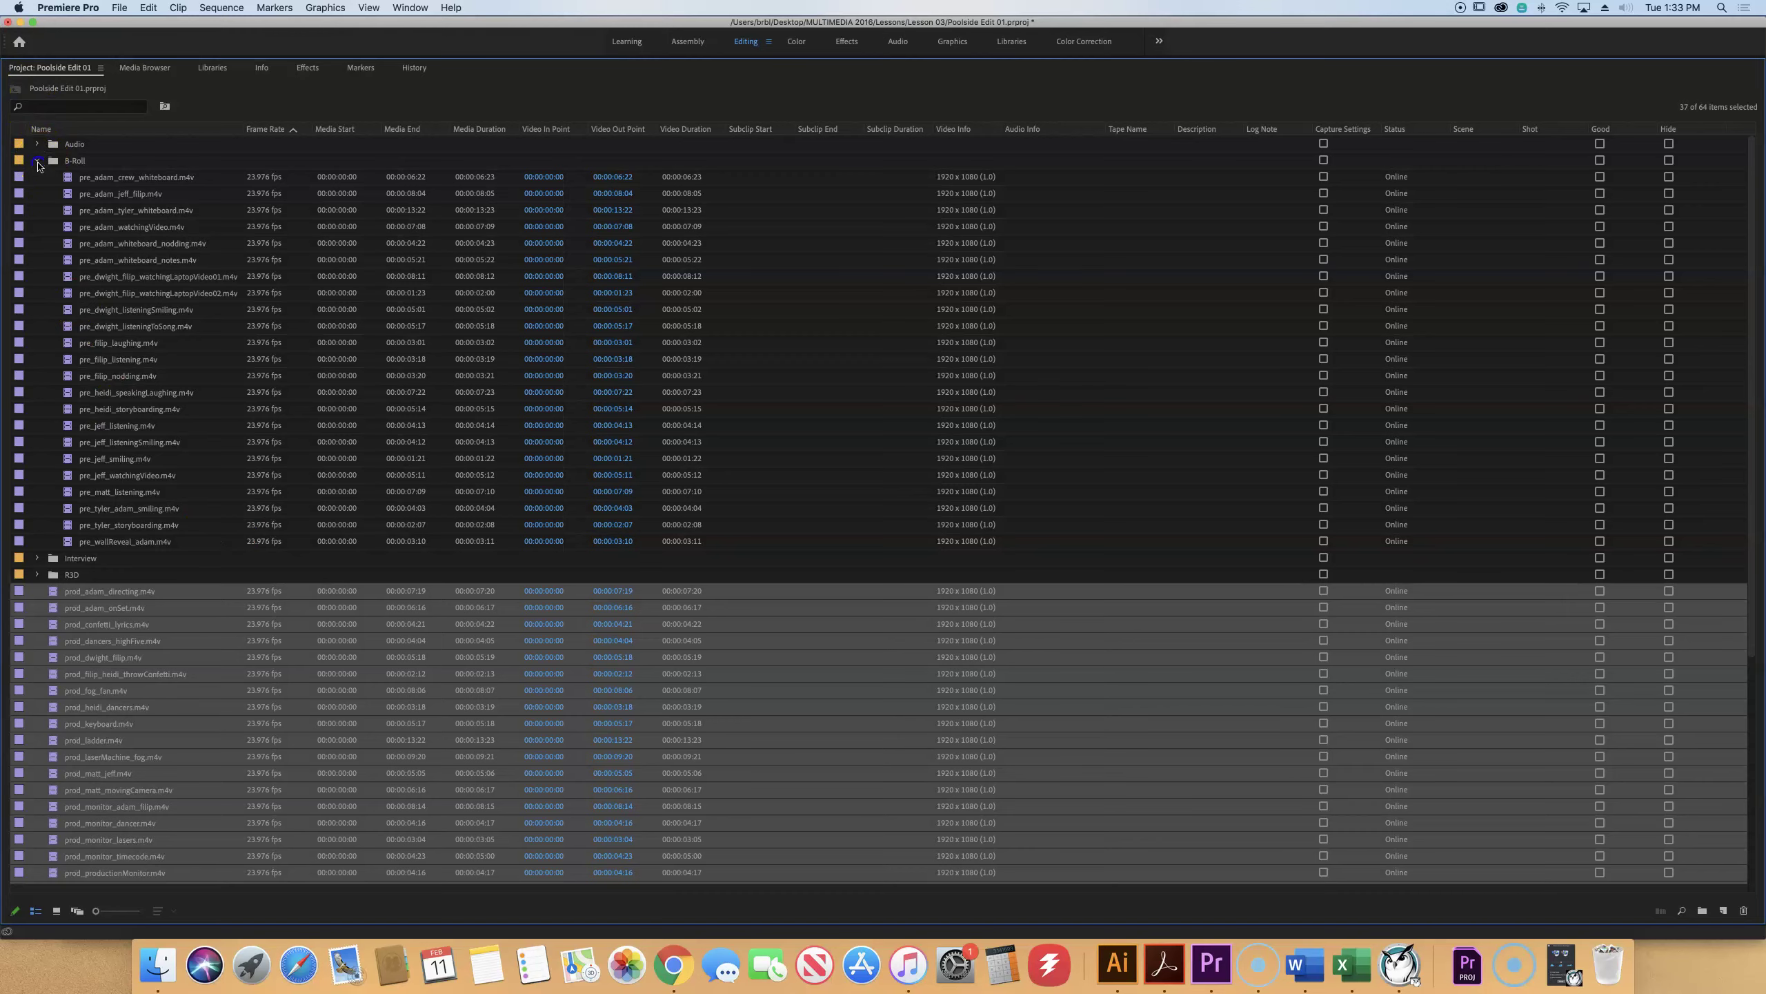
pyautogui.click(38, 162)
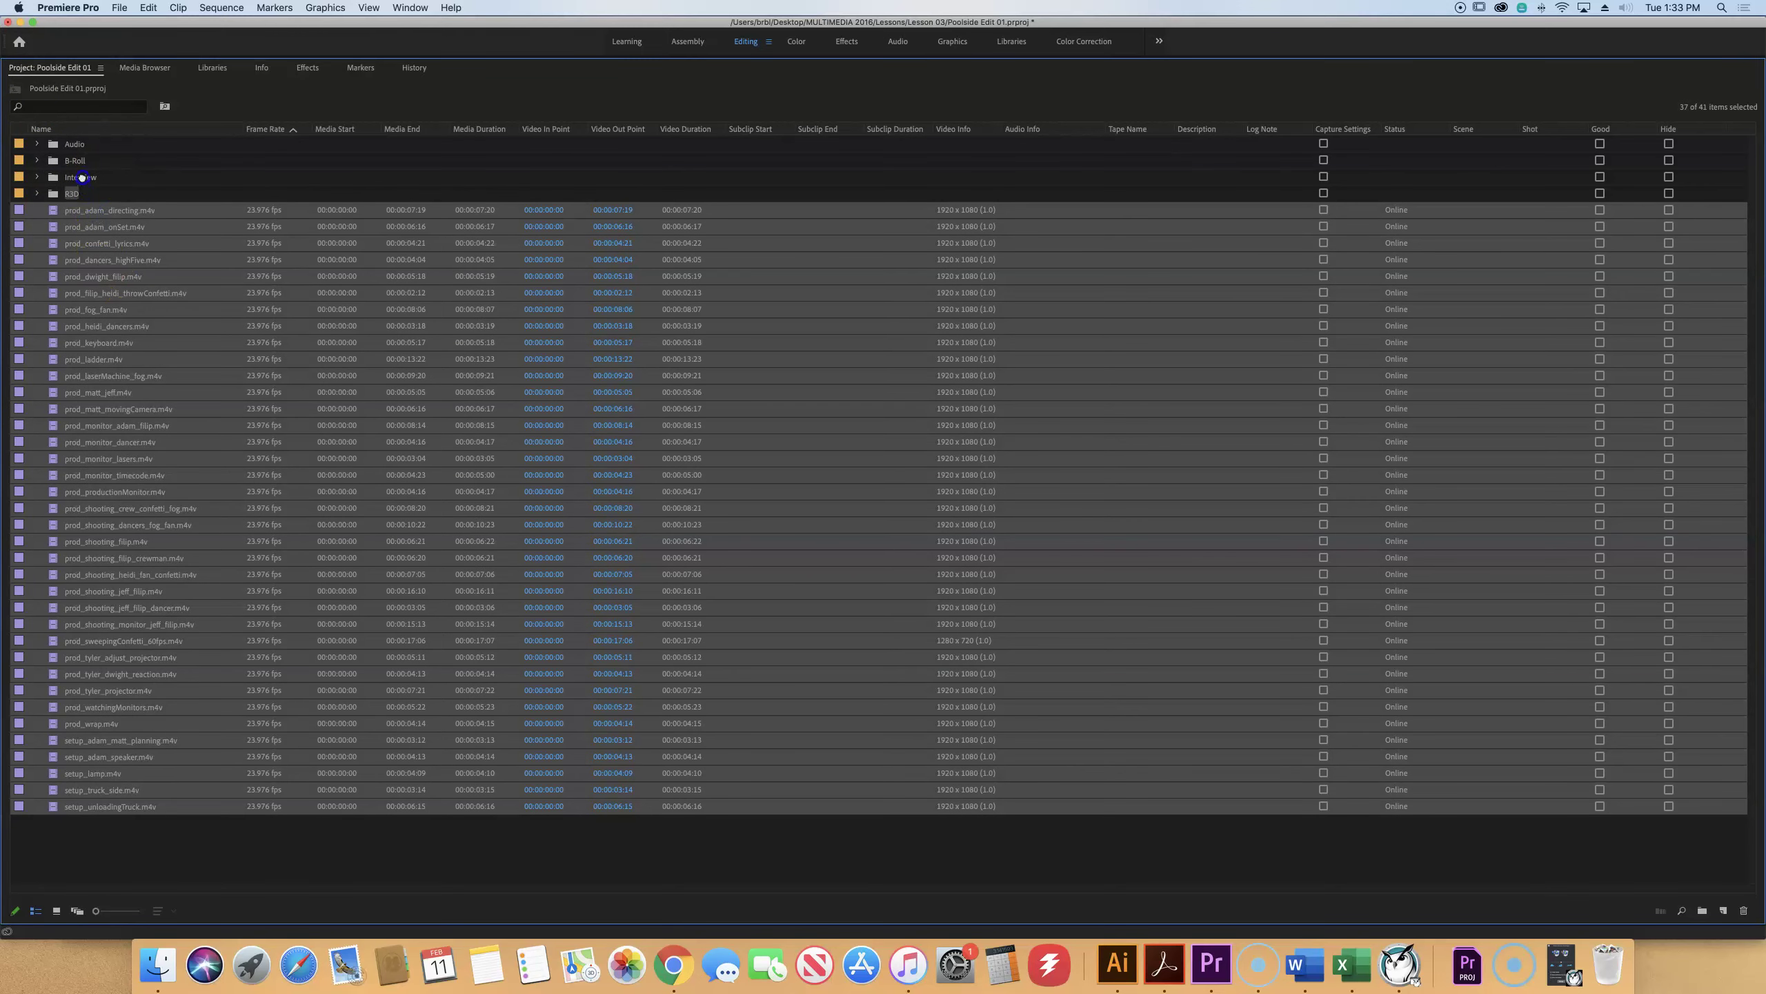
pyautogui.moveTo(78, 160); pyautogui.dragTo(77, 160)
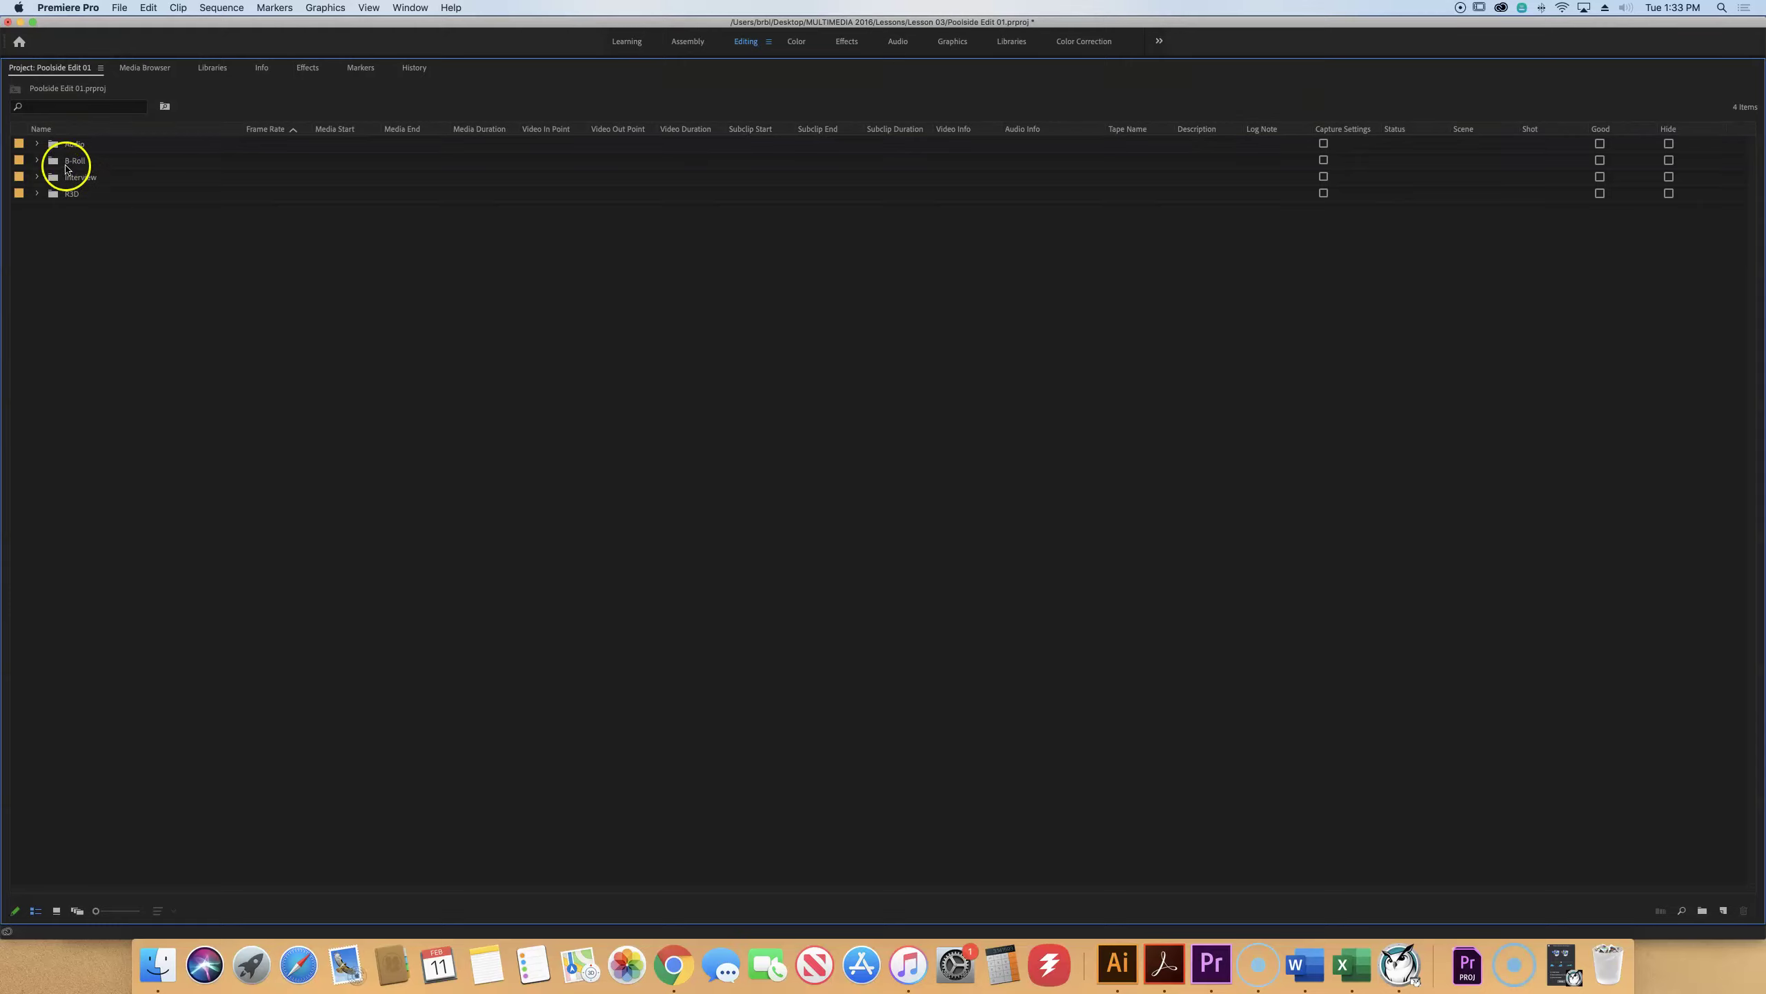
# Expand B-Roll to verify its contents, collapse it again, and clear the selection
pyautogui.click(35, 161)
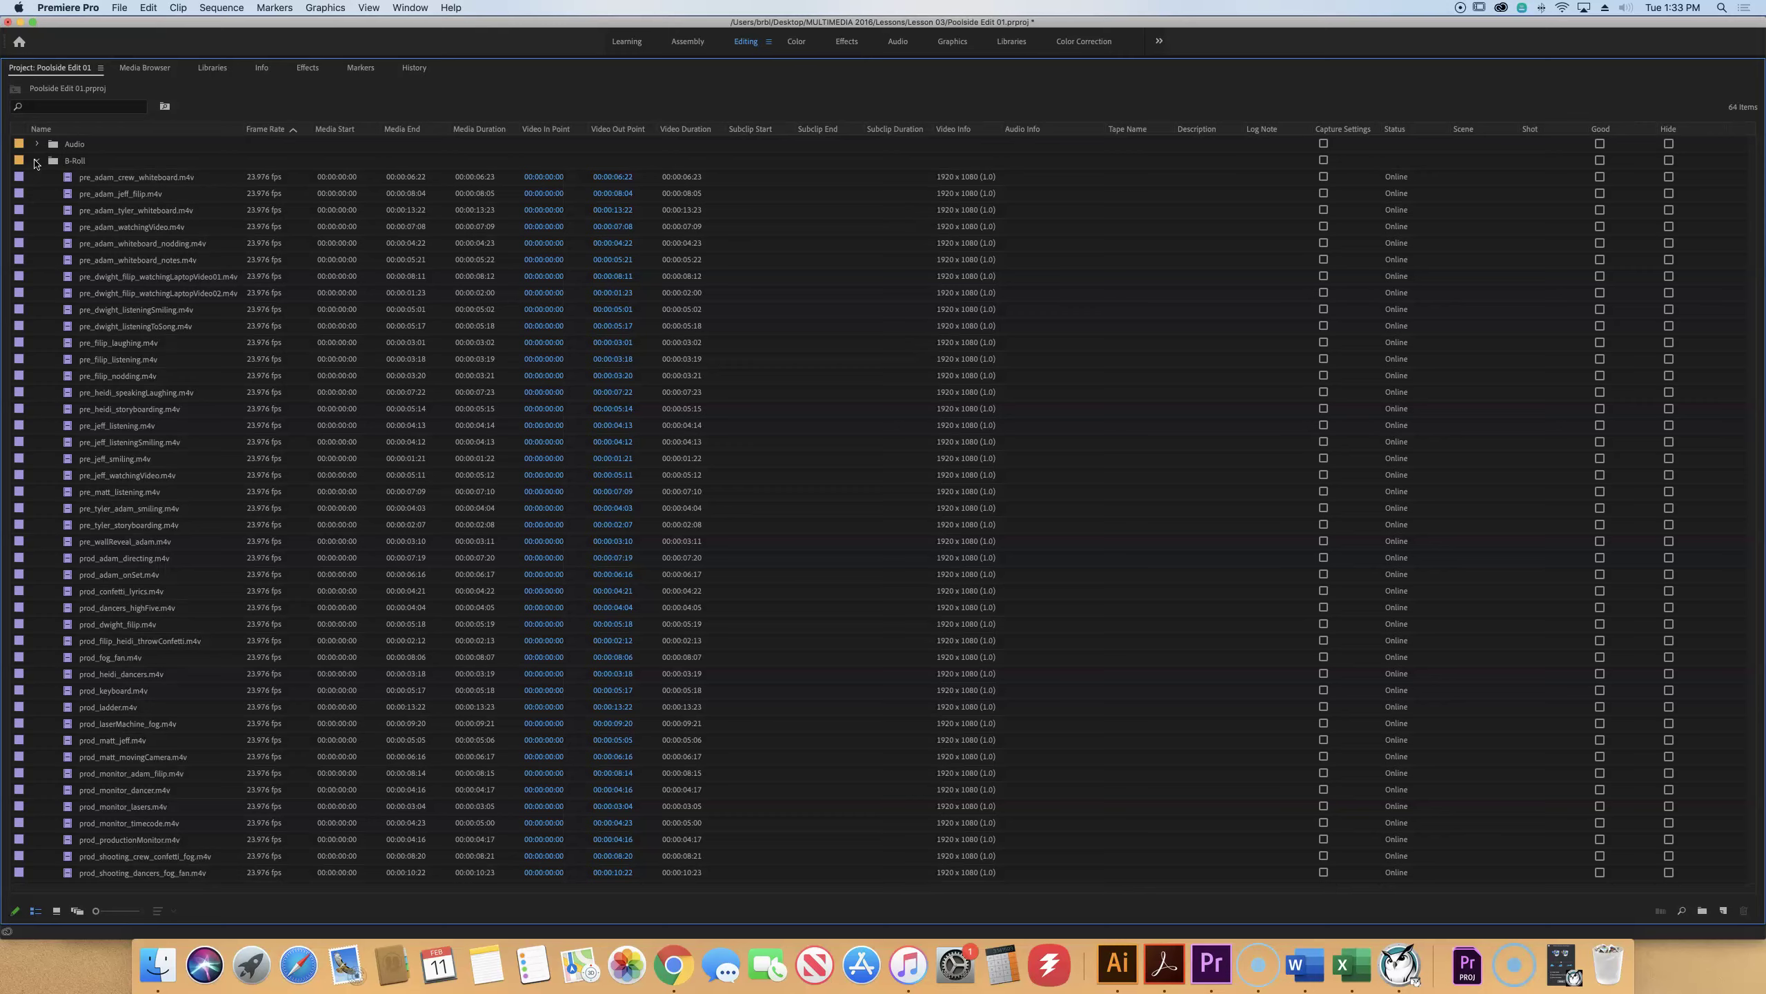
pyautogui.click(36, 162)
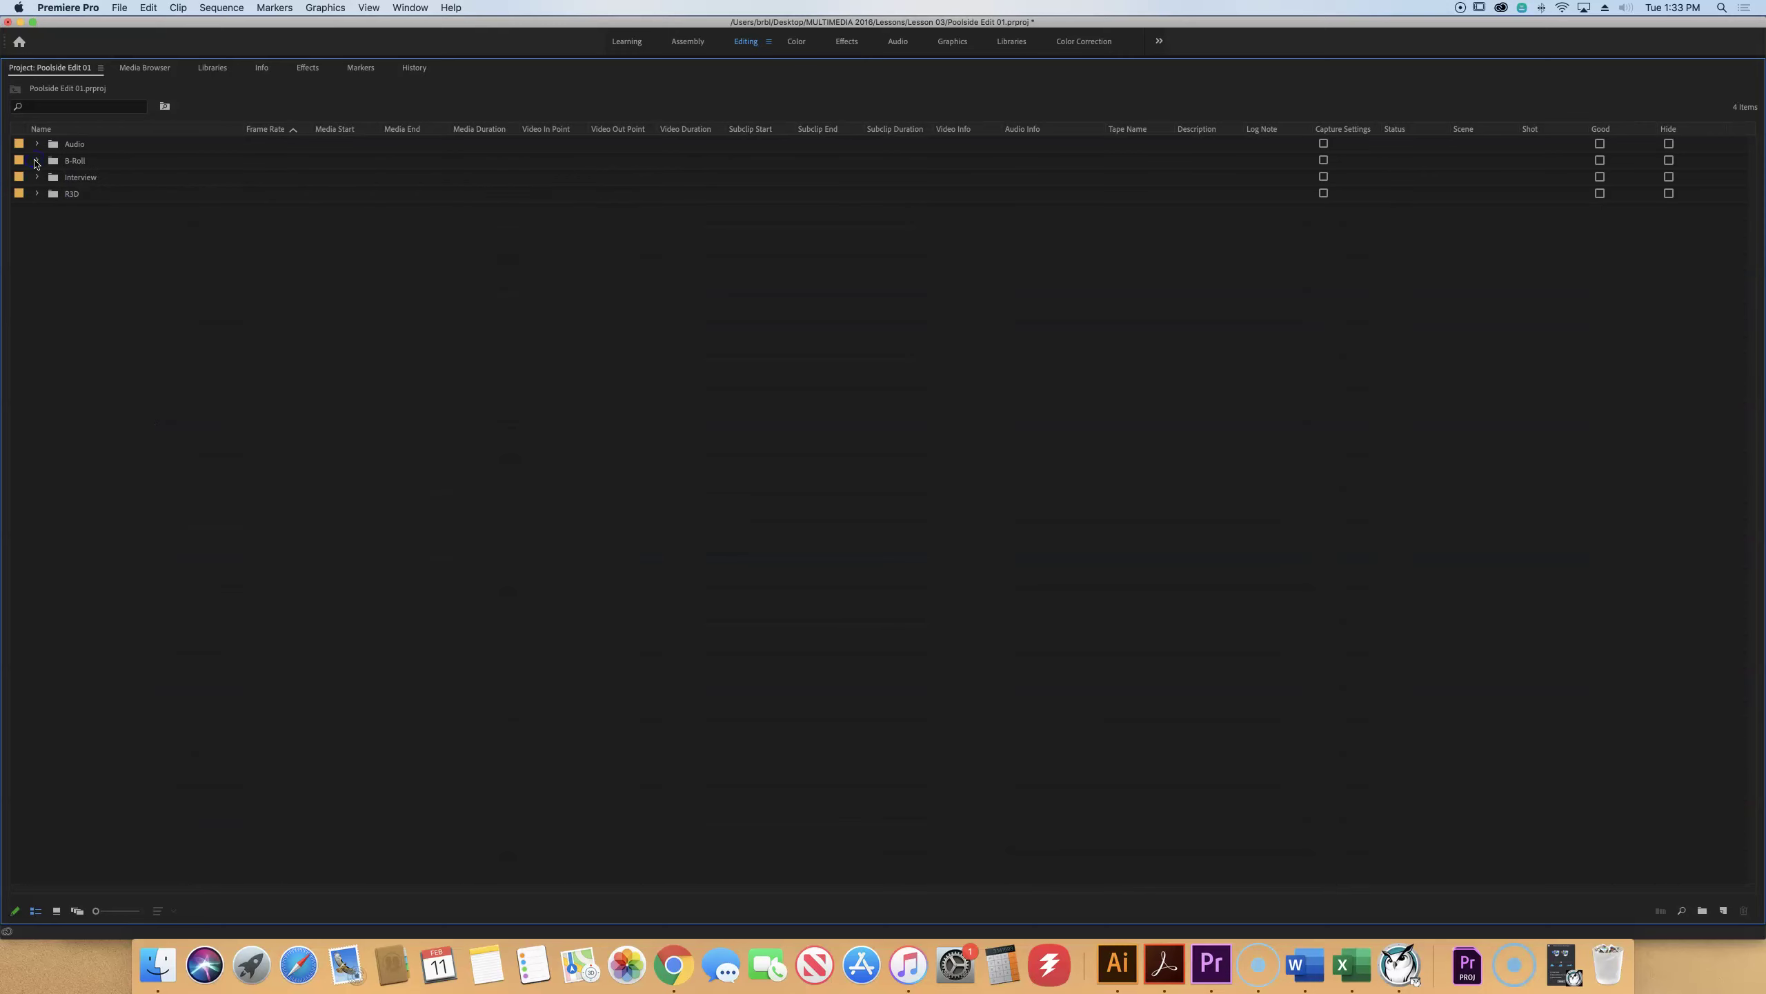
pyautogui.click(517, 326)
# Put the B-Roll, Interview and R3D bins into a new bin named 'Footage'
pyautogui.moveTo(94, 253); pyautogui.dragTo(46, 152)
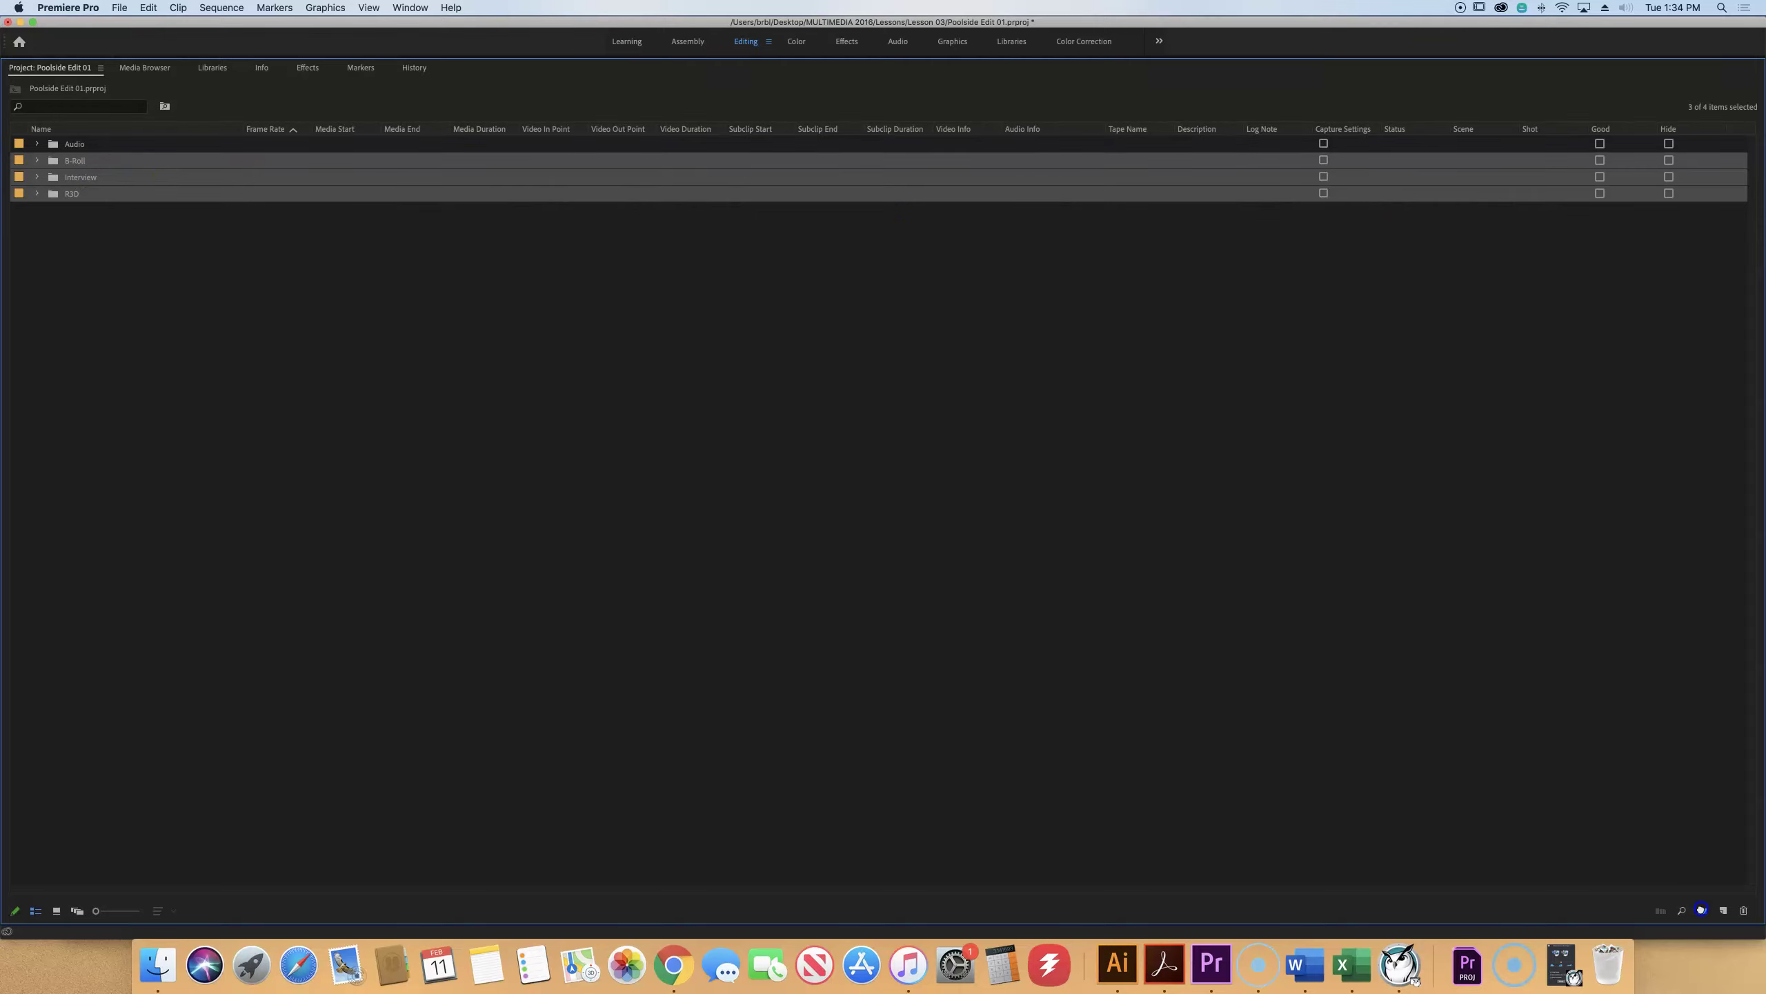
pyautogui.click(1702, 910)
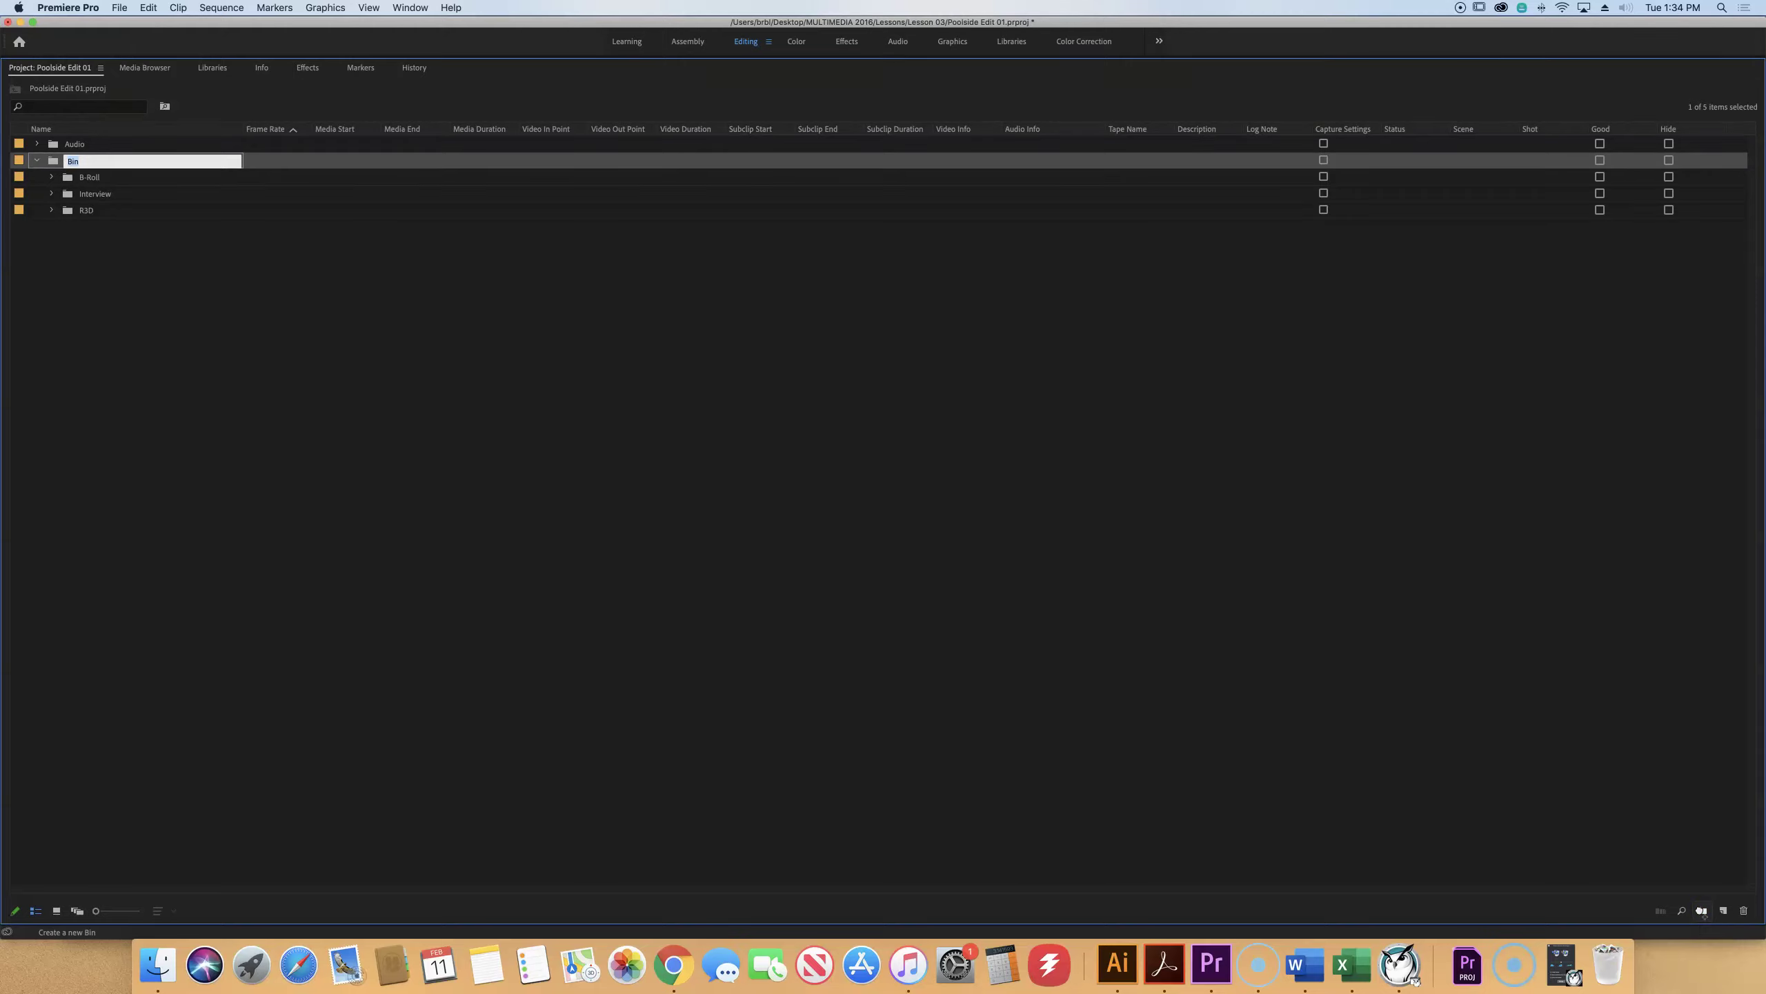
pyautogui.write('Footage')
pyautogui.press('Tab')
pyautogui.click(620, 656)
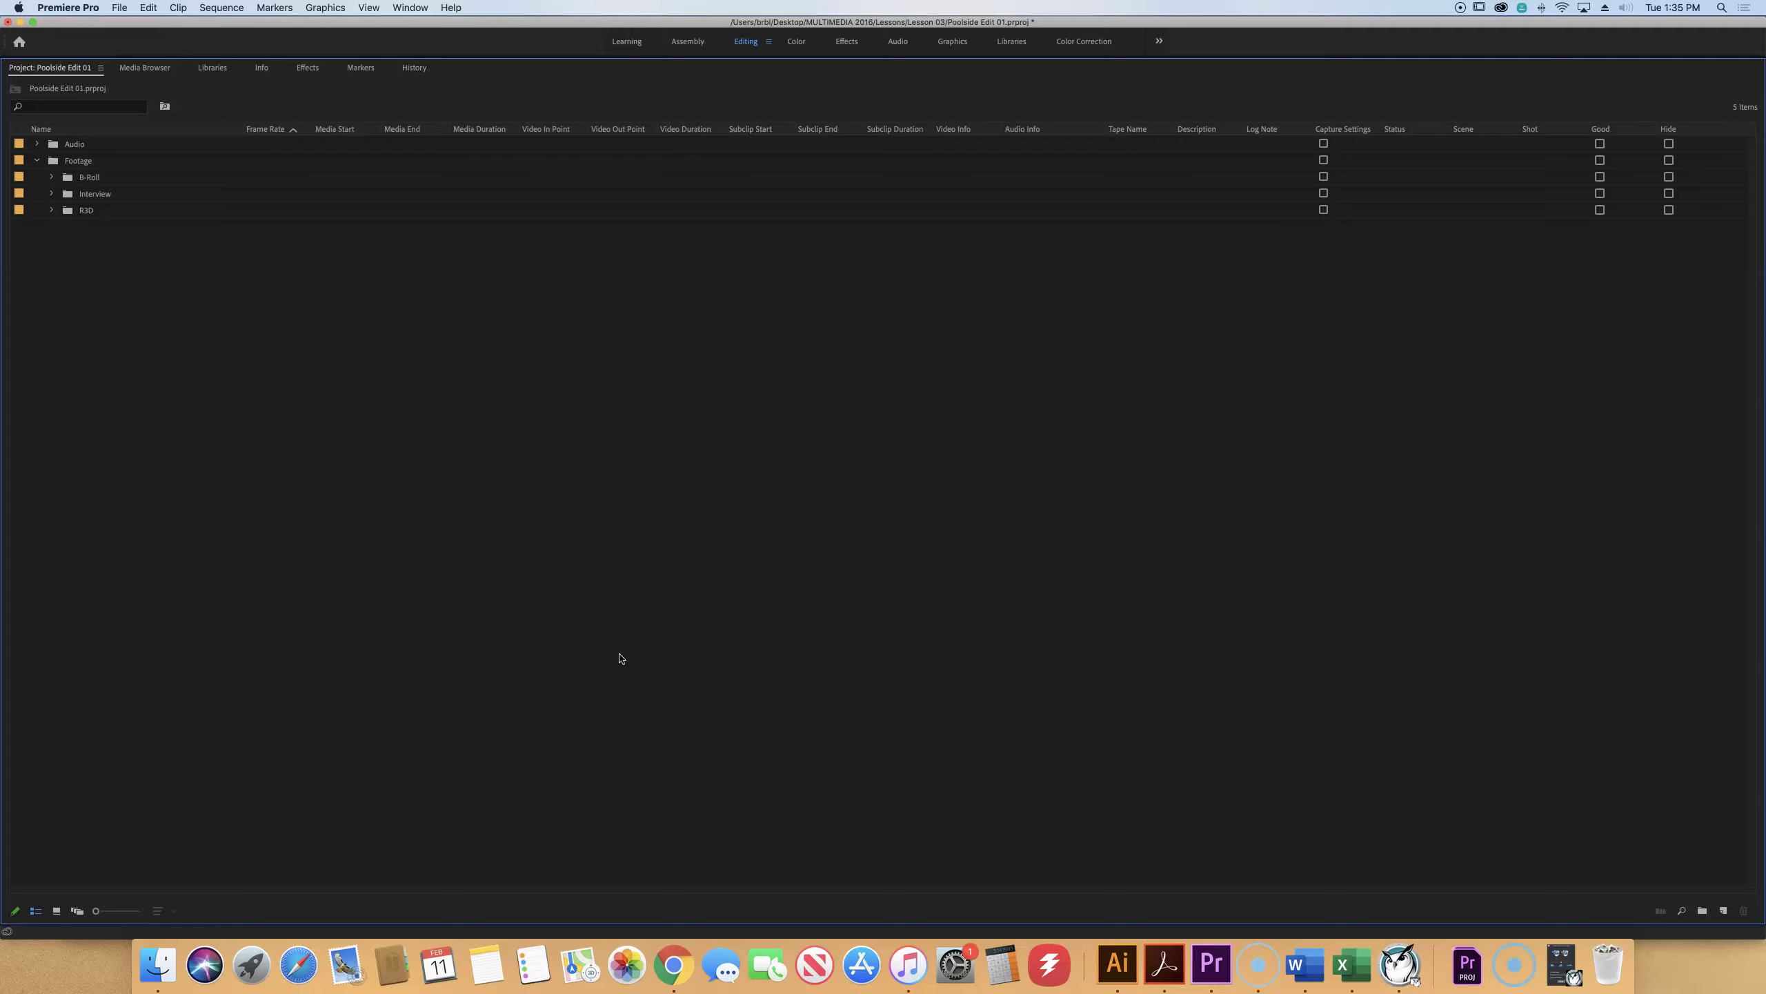
# Collapse the Footage bin, restore the standard editing layout, and turn on Loop playback
pyautogui.click(37, 161)
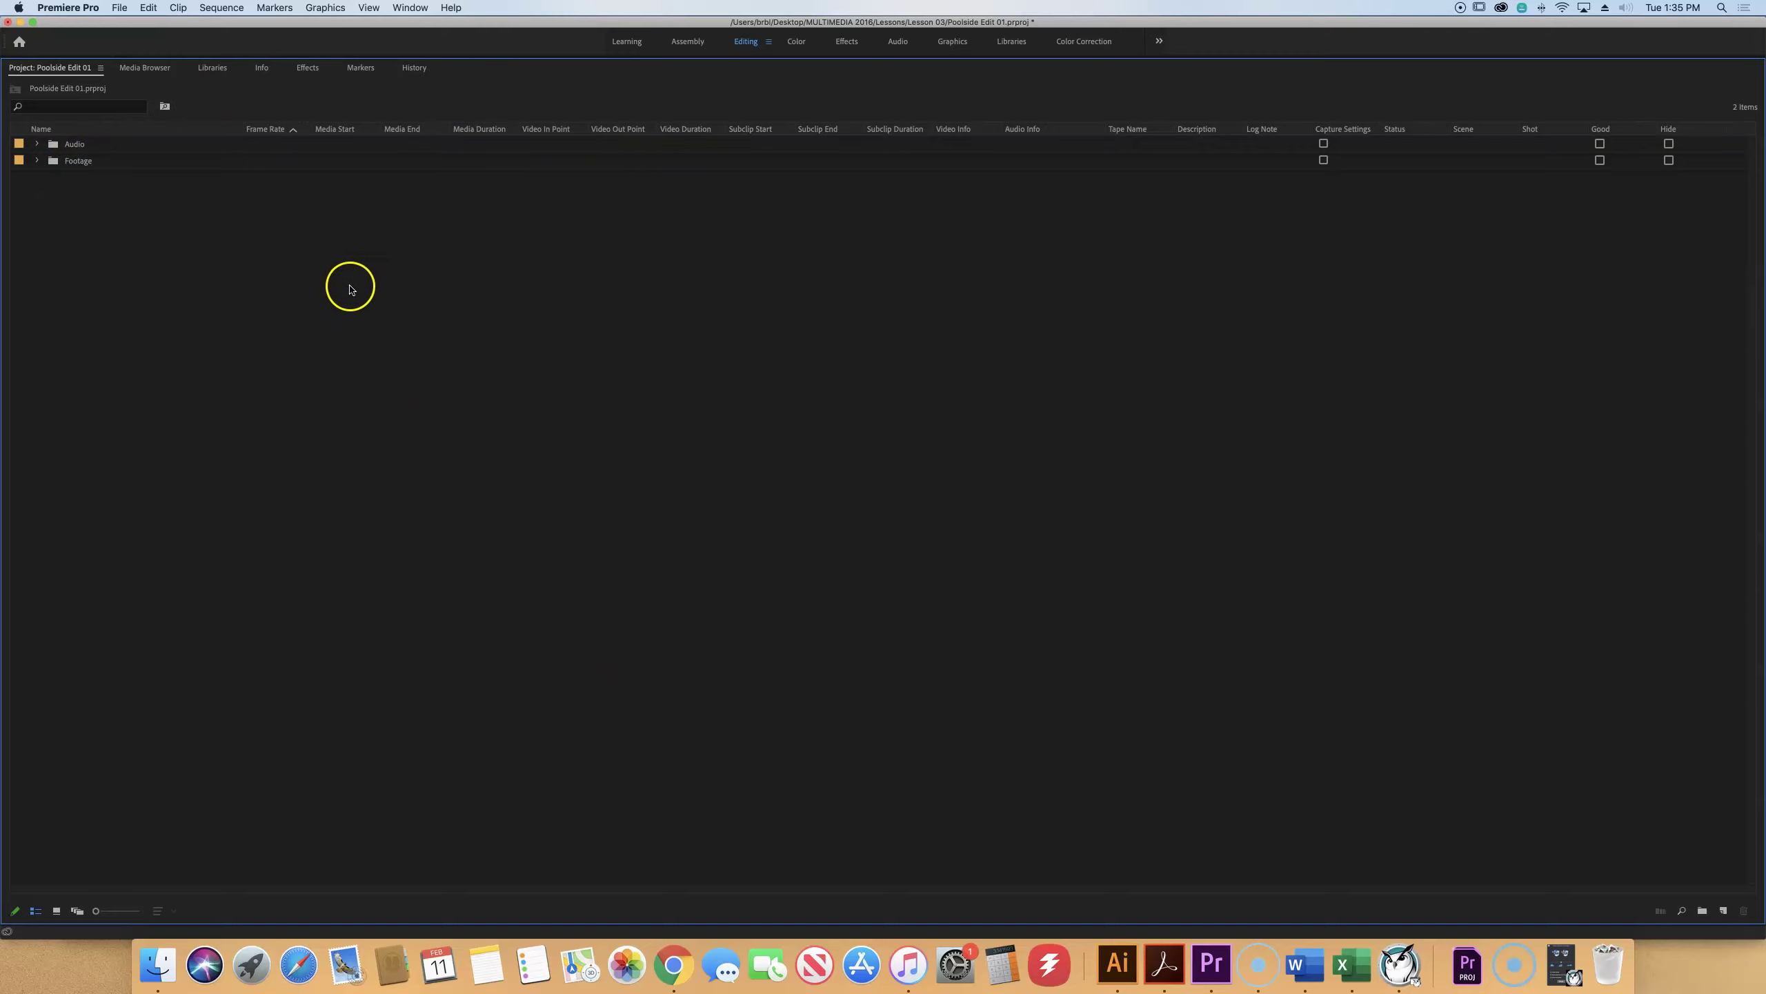
pyautogui.press('`')
pyautogui.click(414, 467)
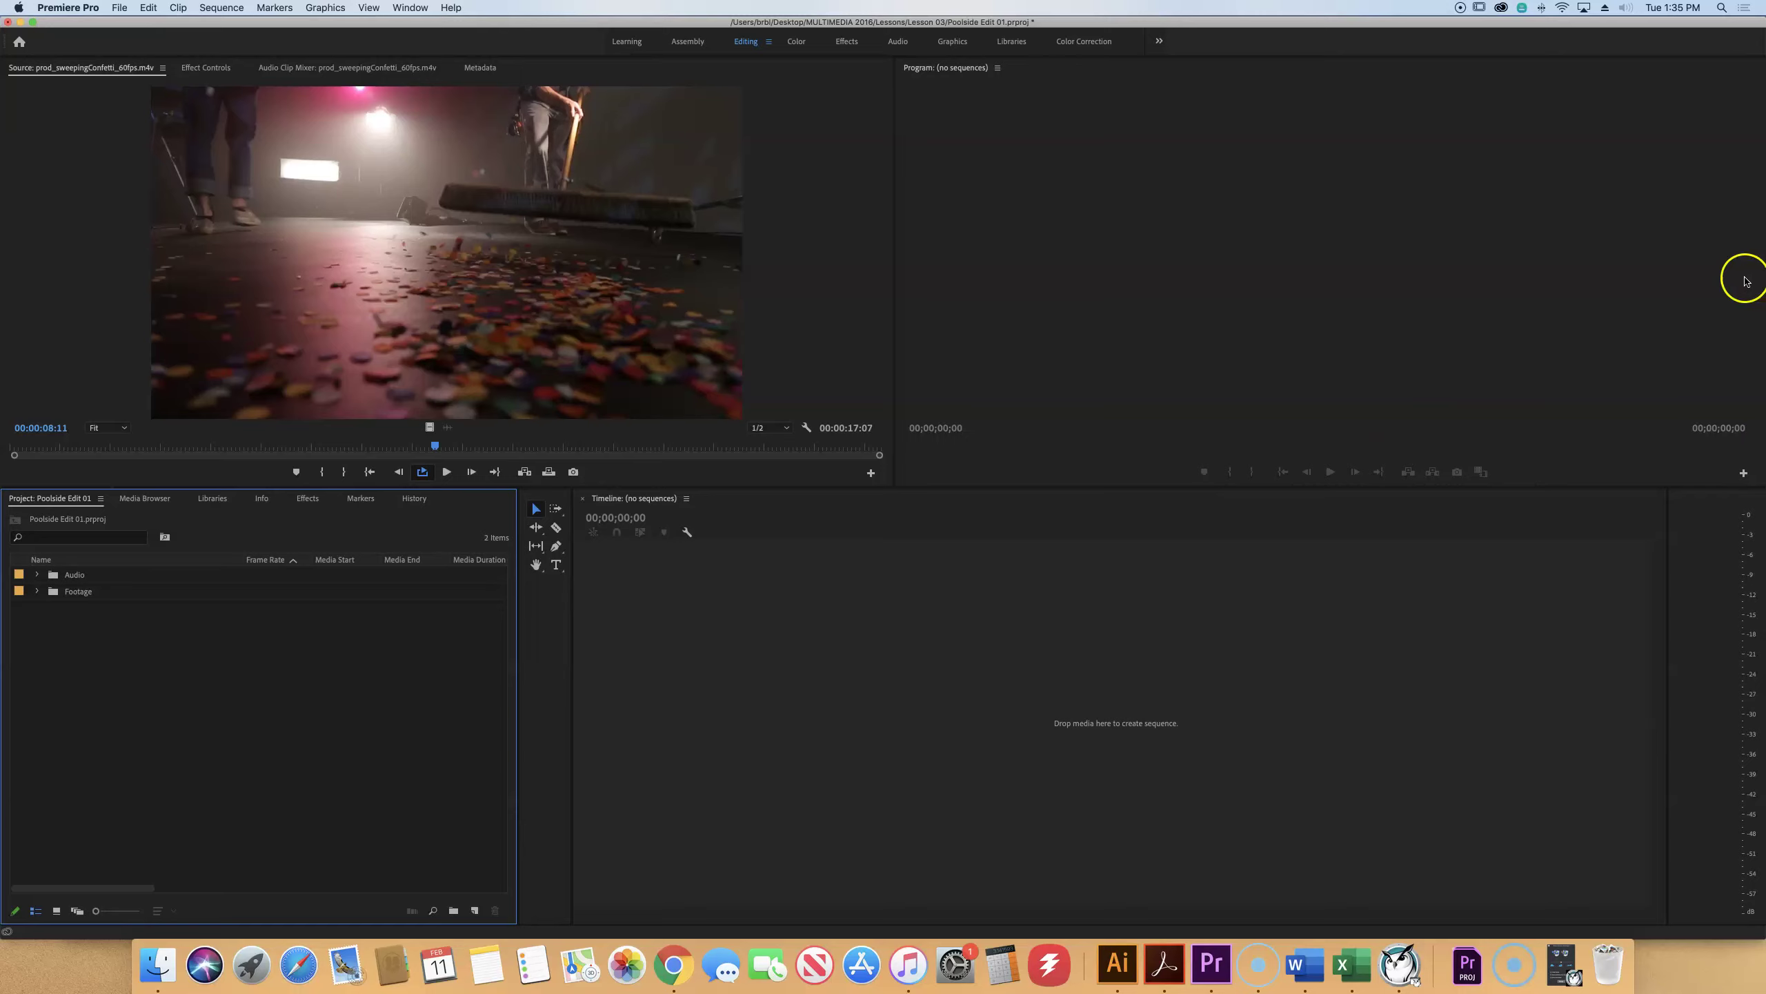
# Expand the Footage bin to reveal its B-Roll, Interview and R3D bins
pyautogui.click(37, 590)
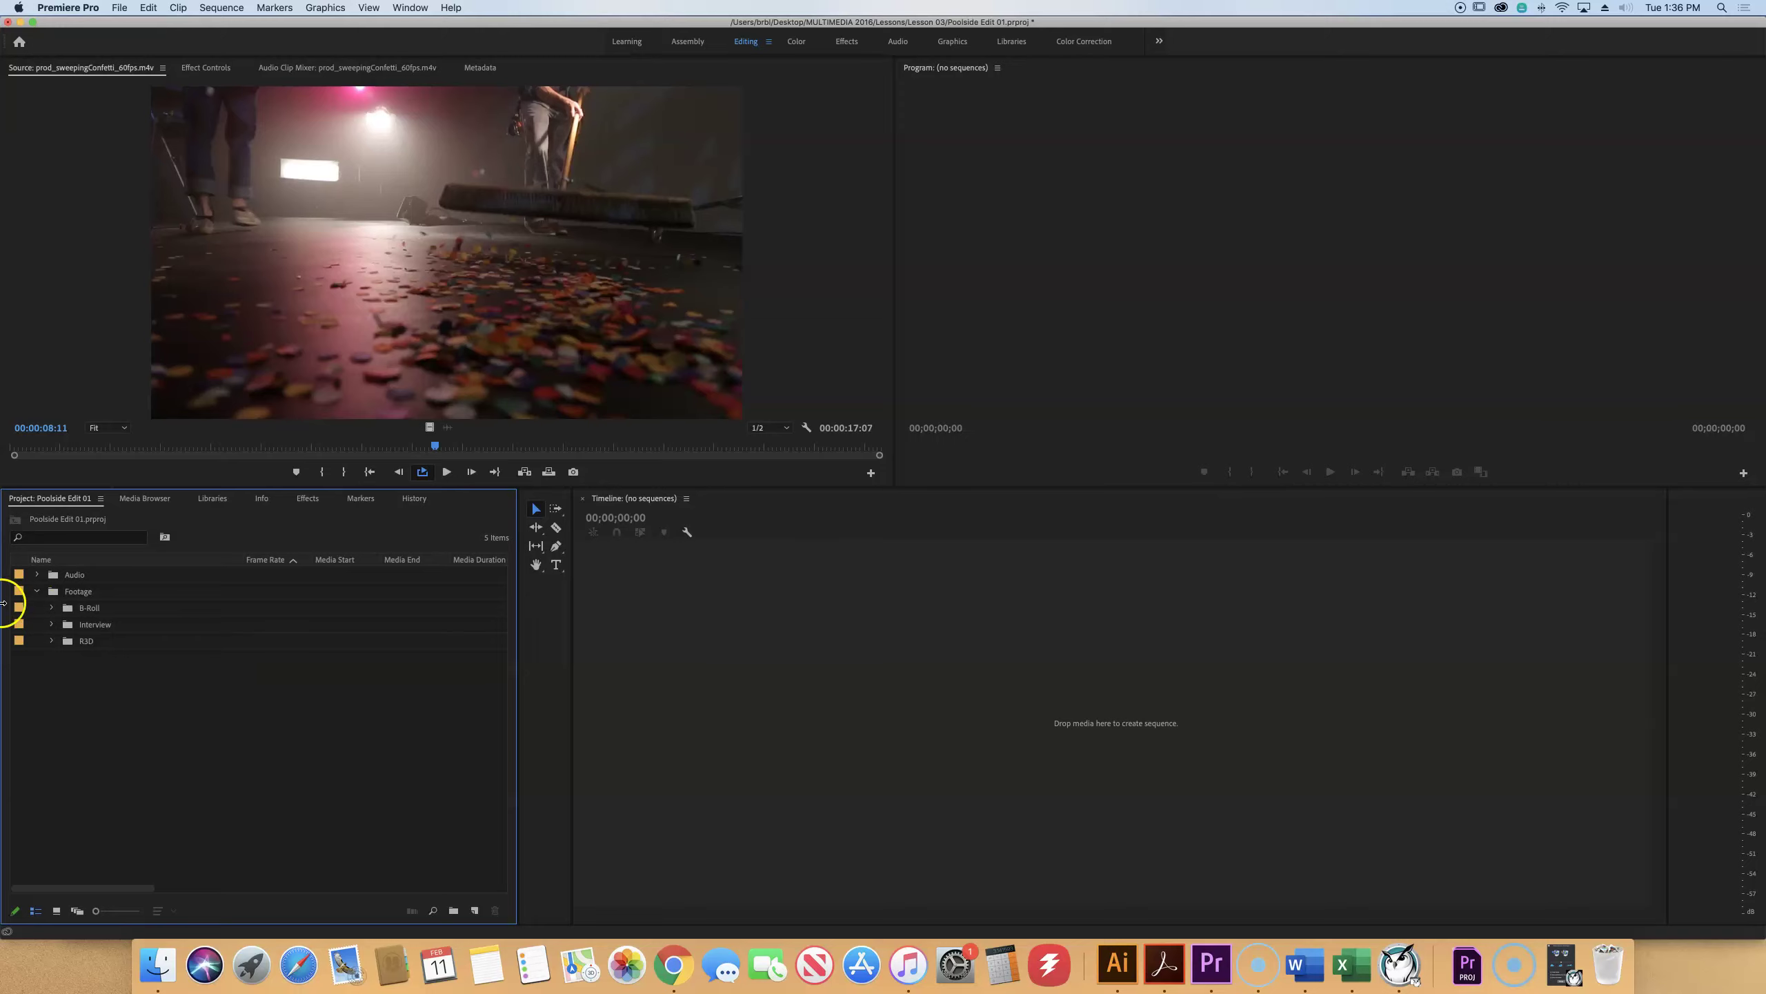
# Open the Interview bin in its own tab and play Interview-Adam1.mp4 in the Source monitor
pyautogui.doubleClick(67, 624)
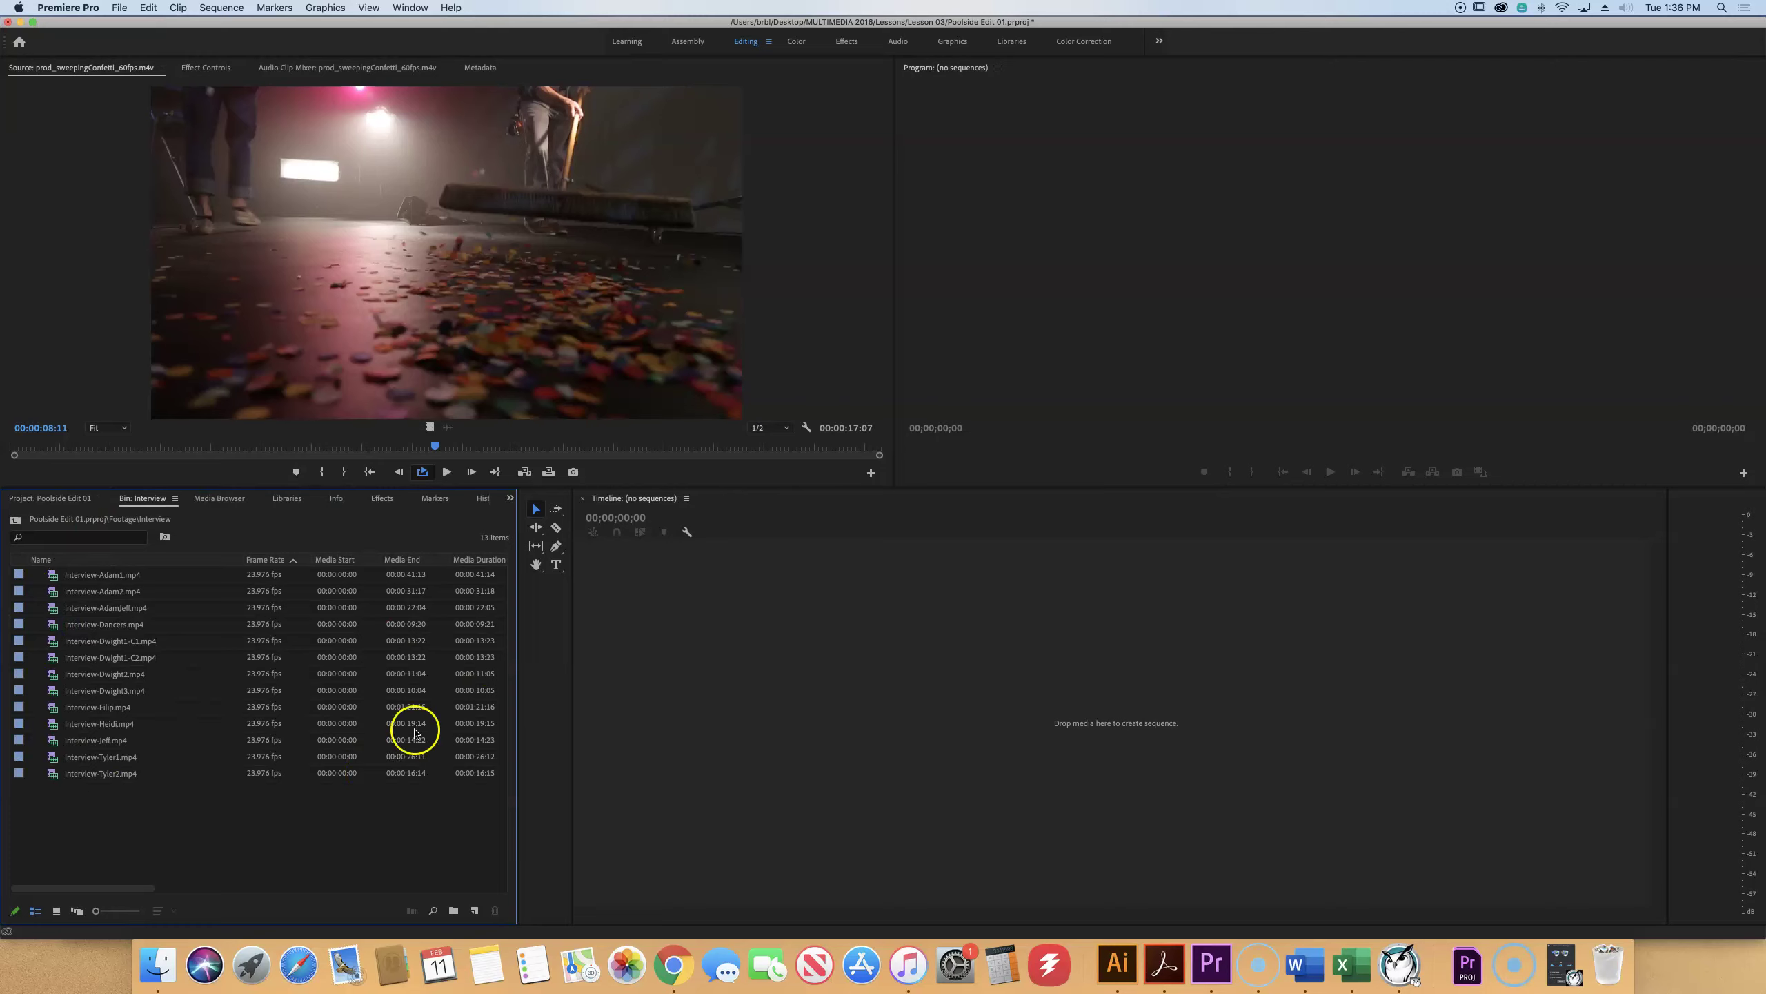
pyautogui.doubleClick(75, 578)
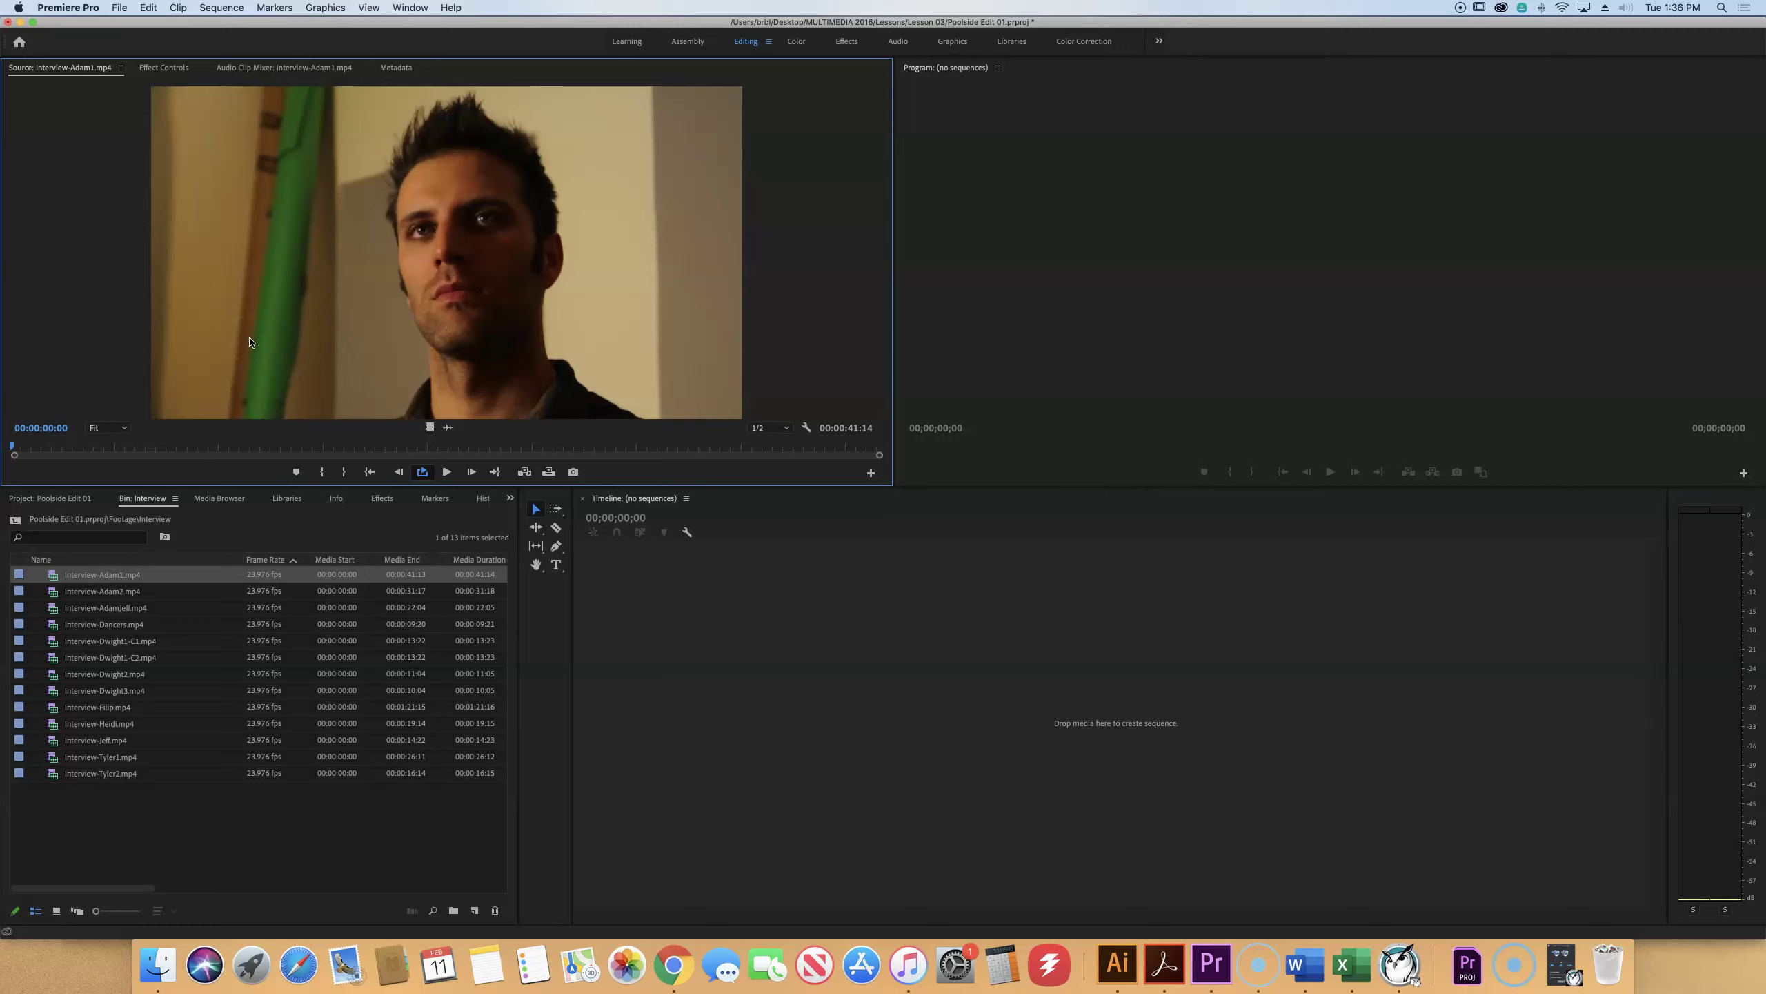
pyautogui.press('space')
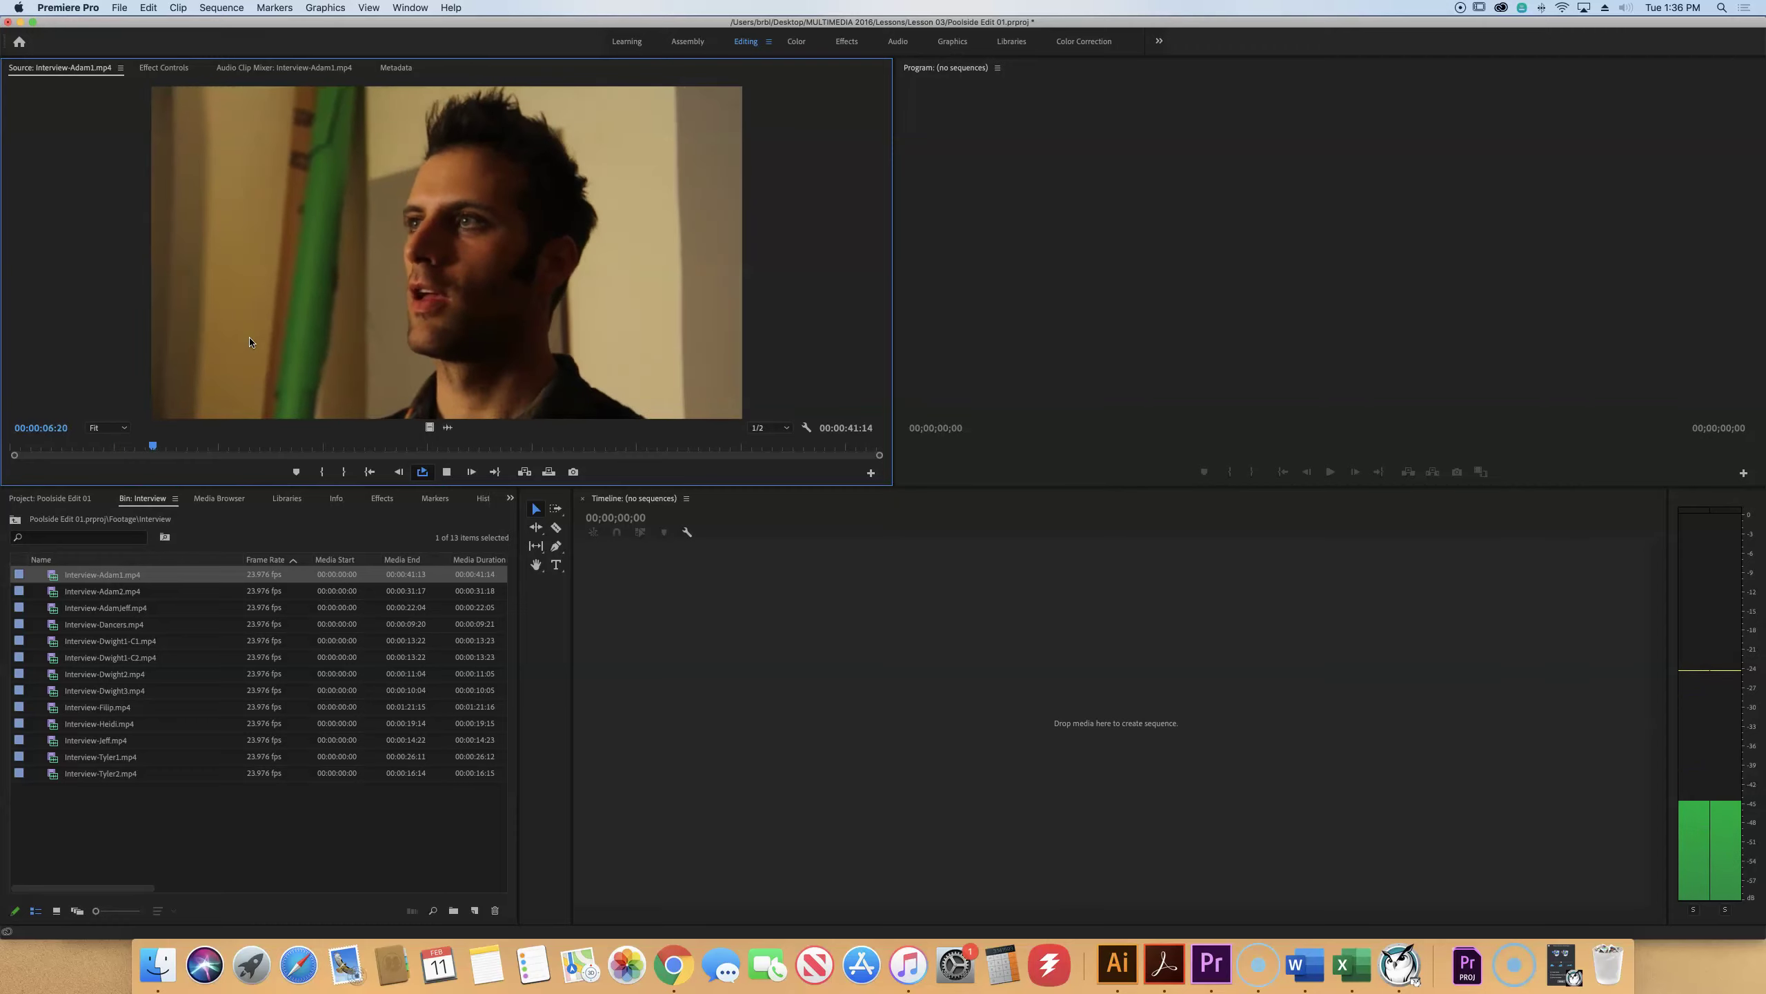
pyautogui.press('space')
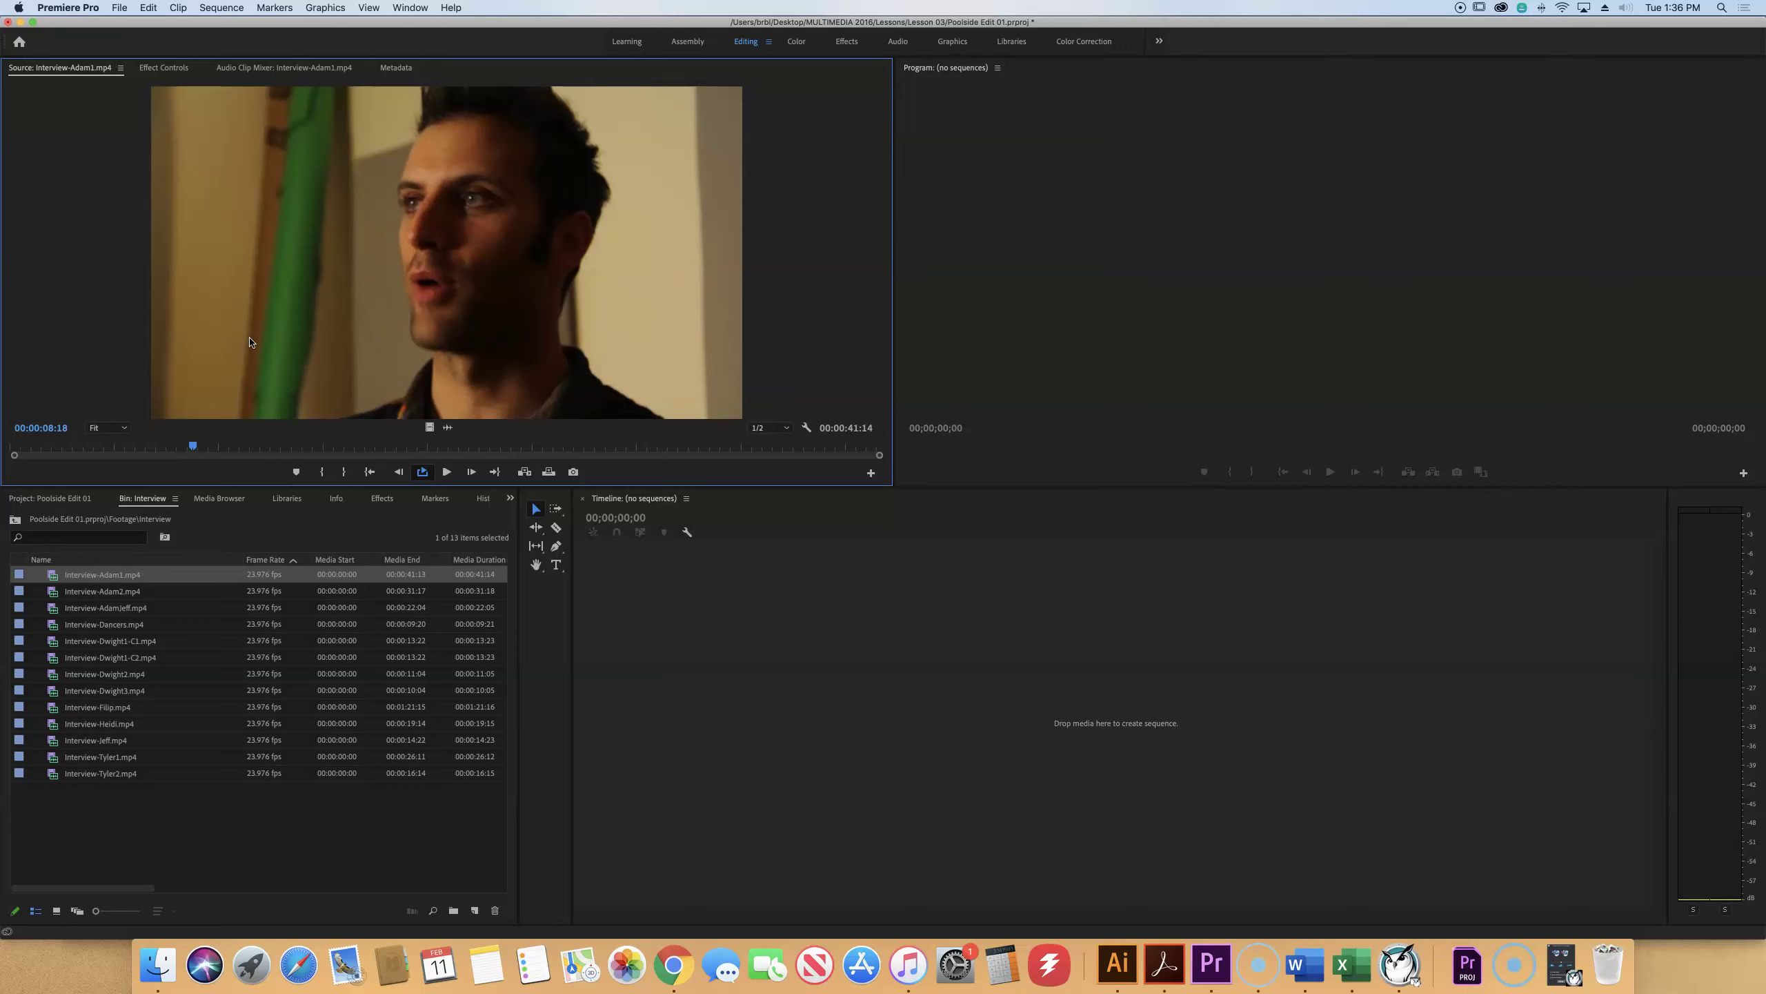
pyautogui.press('space')
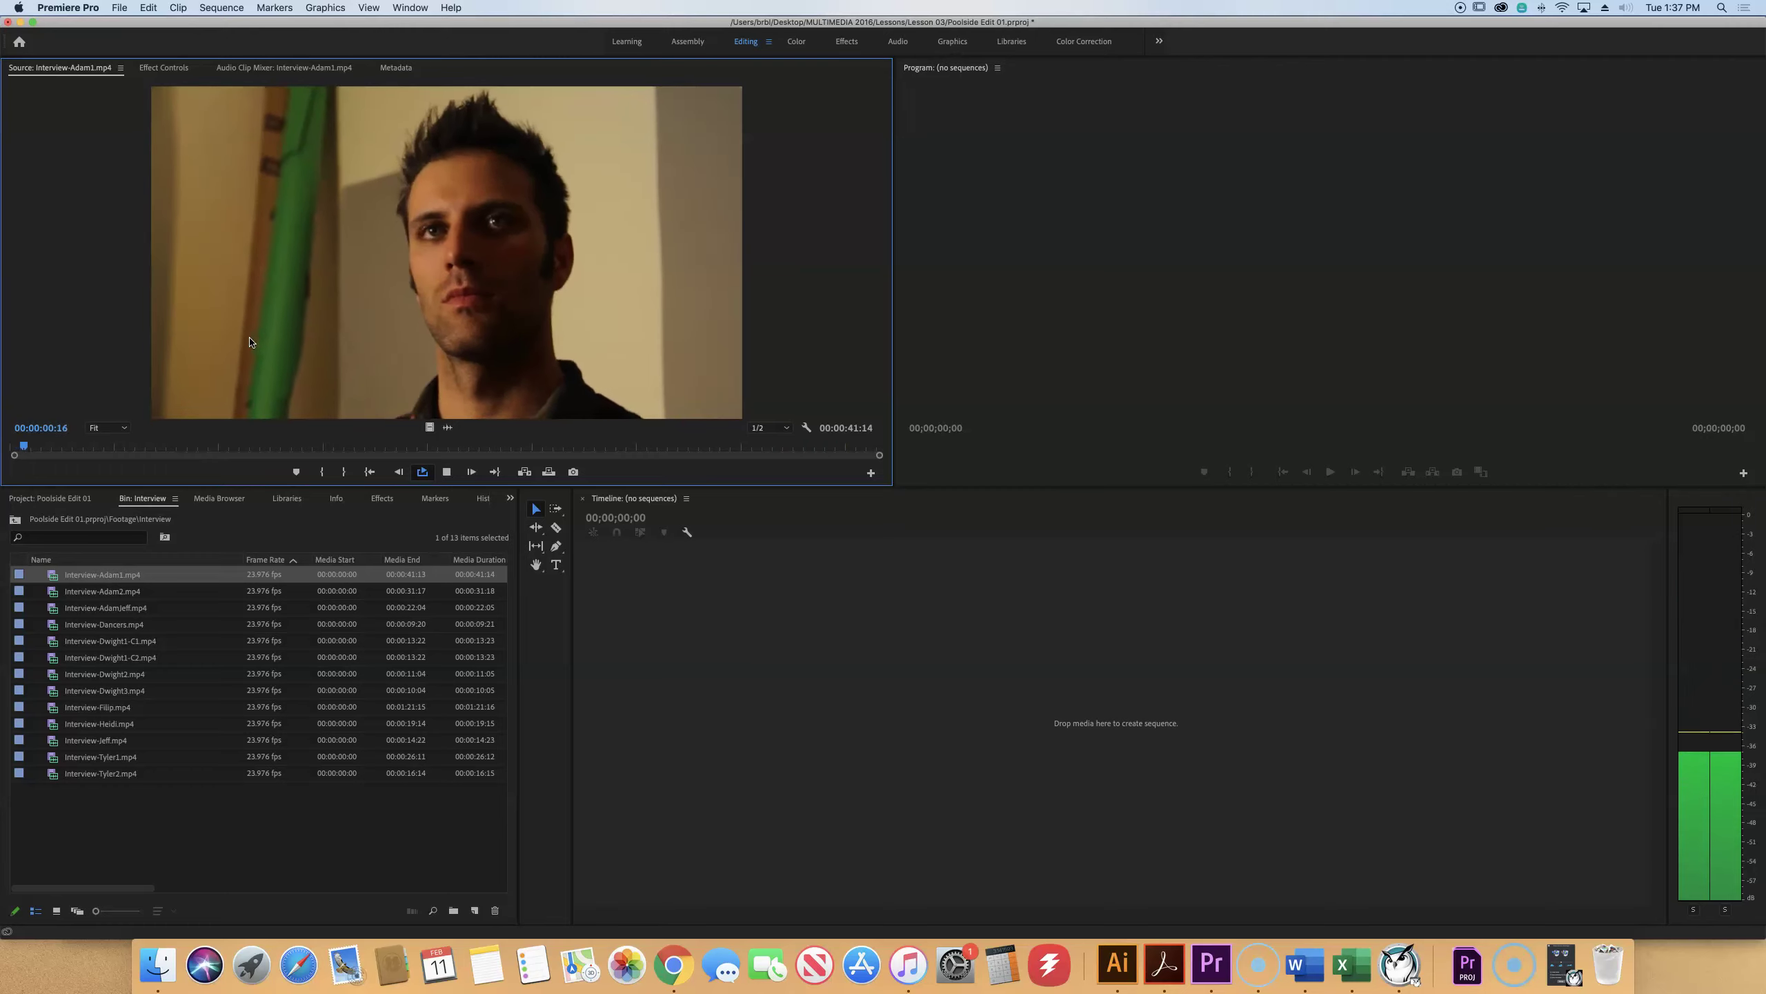
# Stop Interview-Adam1.mp4 playback at 00:00:00:18, just after it loops to the start
pyautogui.press('space')
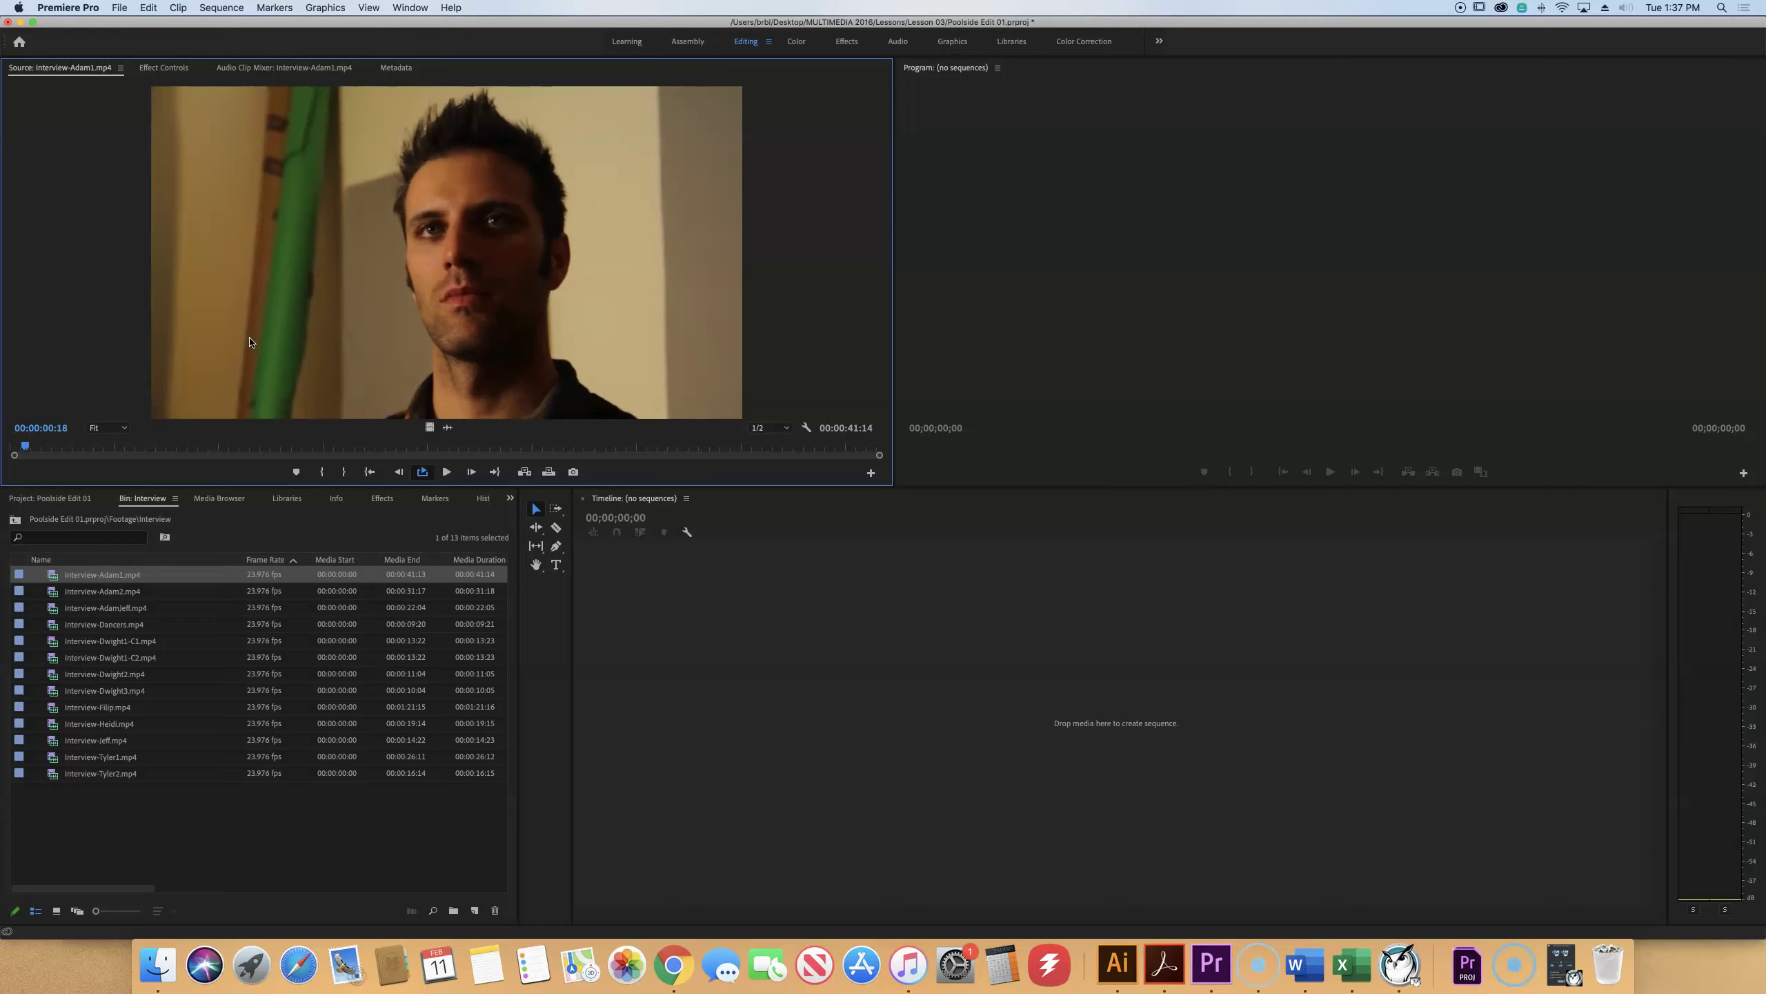